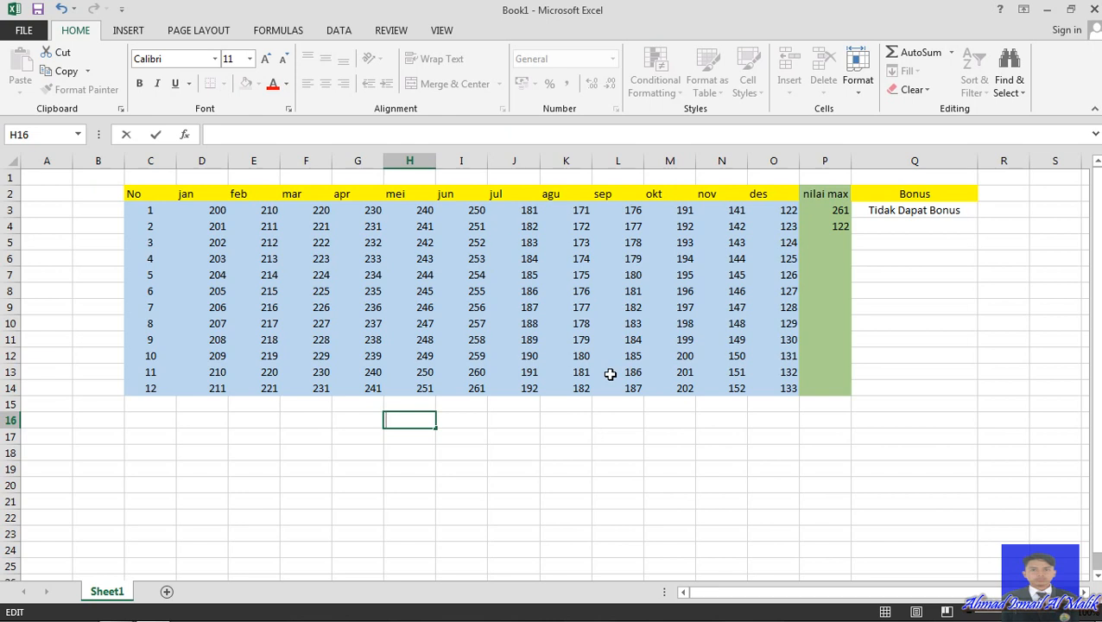
Examine the function library categories on the ribbon, including Logical, Financial, Math & Trig and More Functions, for cell Q4
{"action": "left_click", "coordinate": [903, 225]}
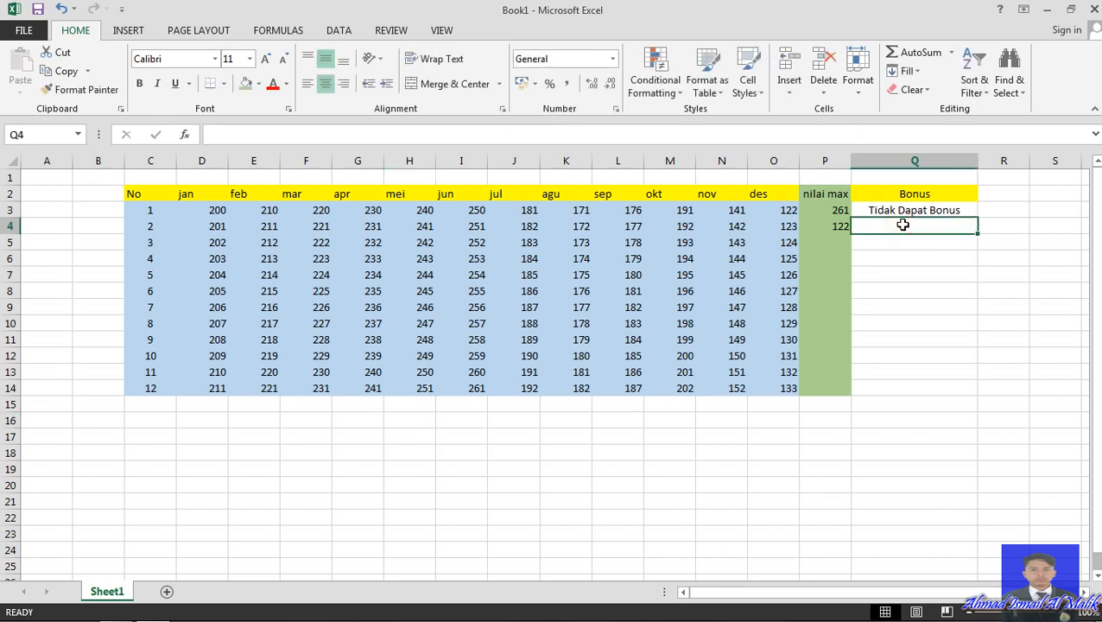
{"action": "left_click", "coordinate": [278, 33]}
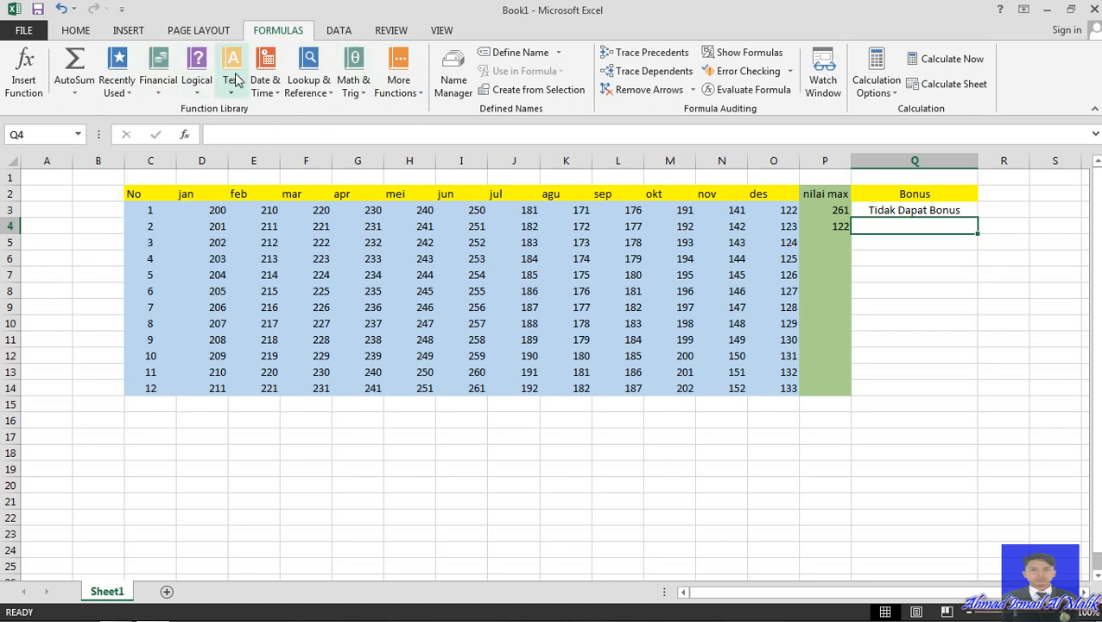
{"action": "left_click", "coordinate": [197, 95]}
{"action": "left_click", "coordinate": [196, 97]}
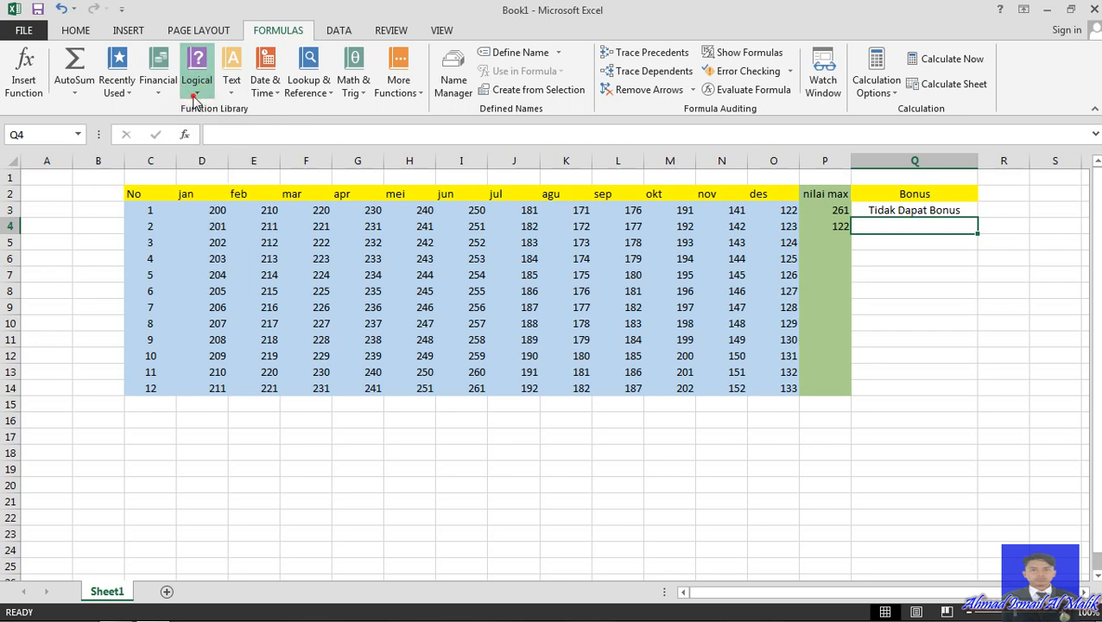
{"action": "left_click", "coordinate": [158, 94]}
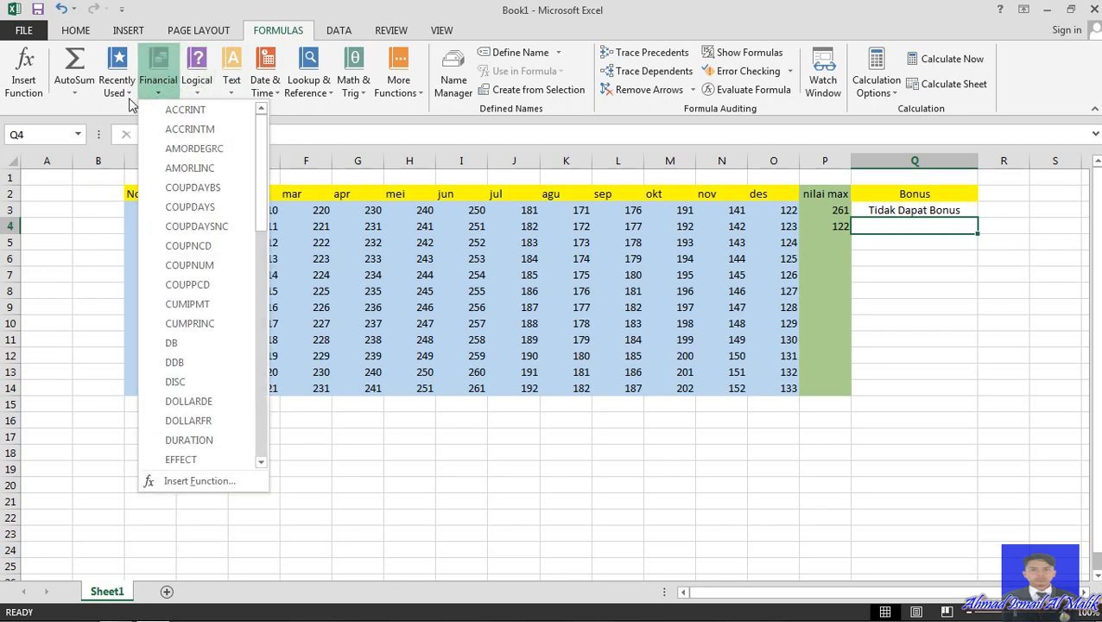
{"action": "left_click", "coordinate": [127, 95]}
{"action": "left_click", "coordinate": [73, 95]}
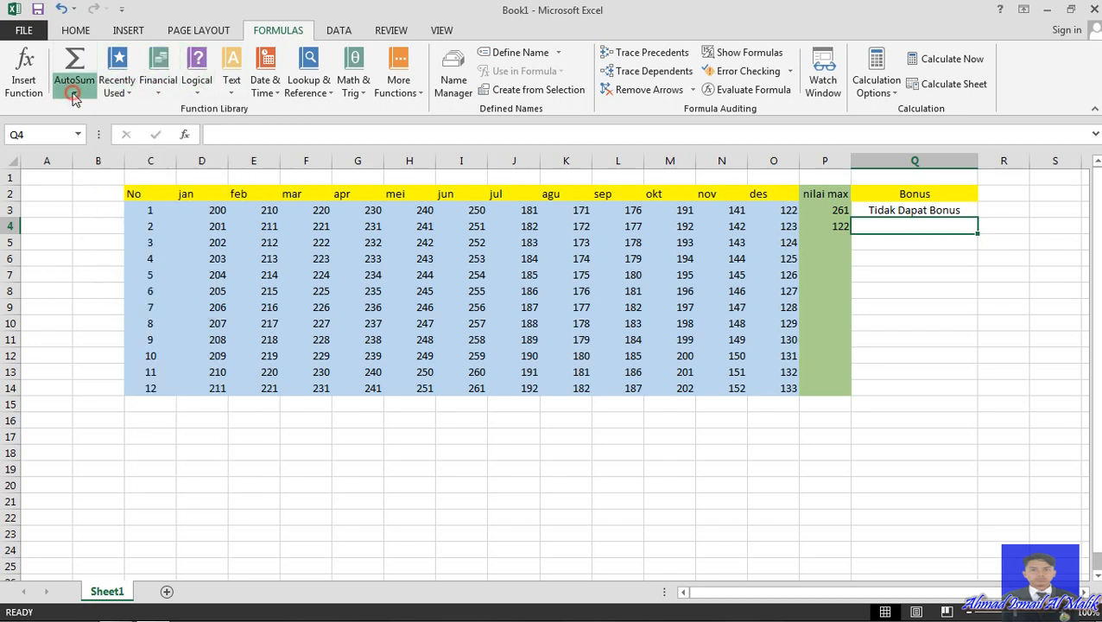
{"action": "left_click", "coordinate": [73, 97]}
{"action": "left_click", "coordinate": [363, 95]}
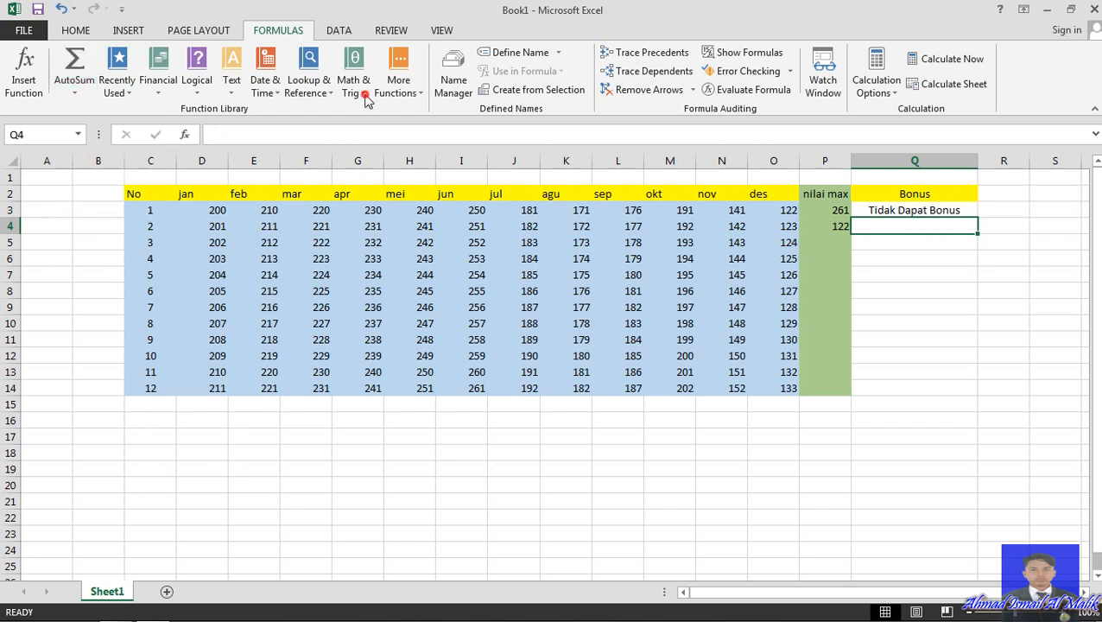
{"action": "left_click", "coordinate": [365, 97]}
{"action": "left_click", "coordinate": [419, 95]}
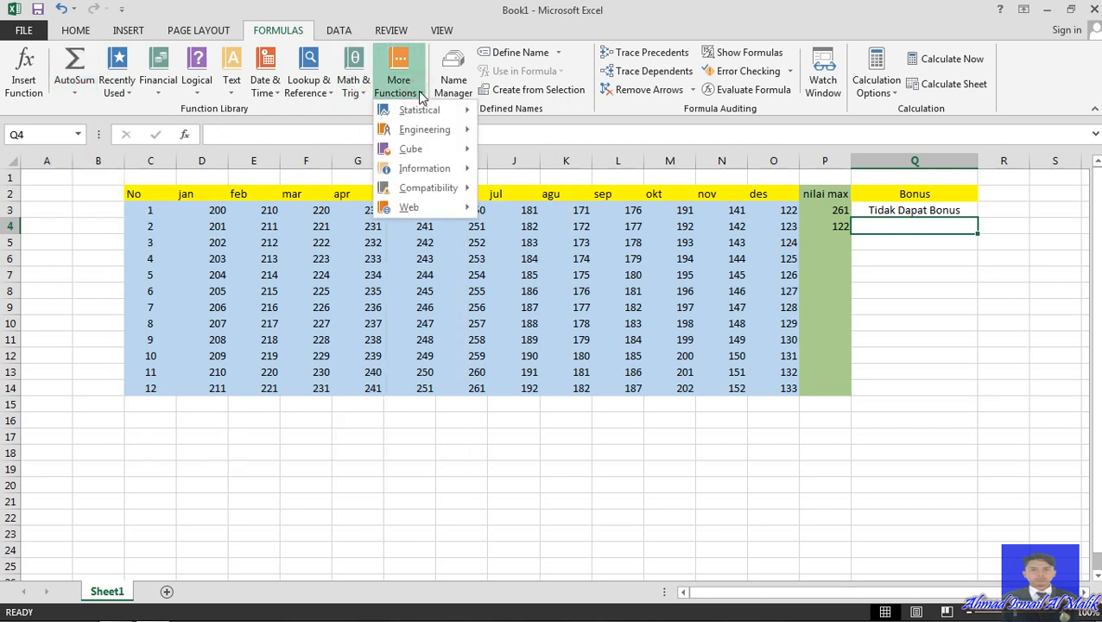
{"action": "left_click", "coordinate": [73, 99]}
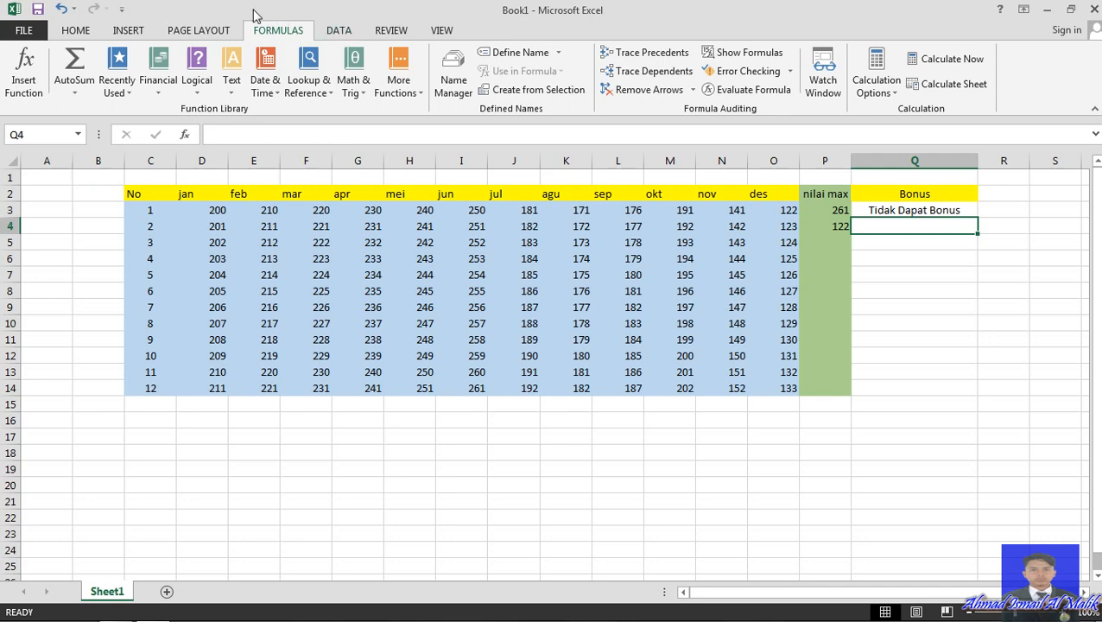
Open the Insert Function dialog for cell Q4 and review the list of function categories
{"action": "left_click", "coordinate": [18, 81]}
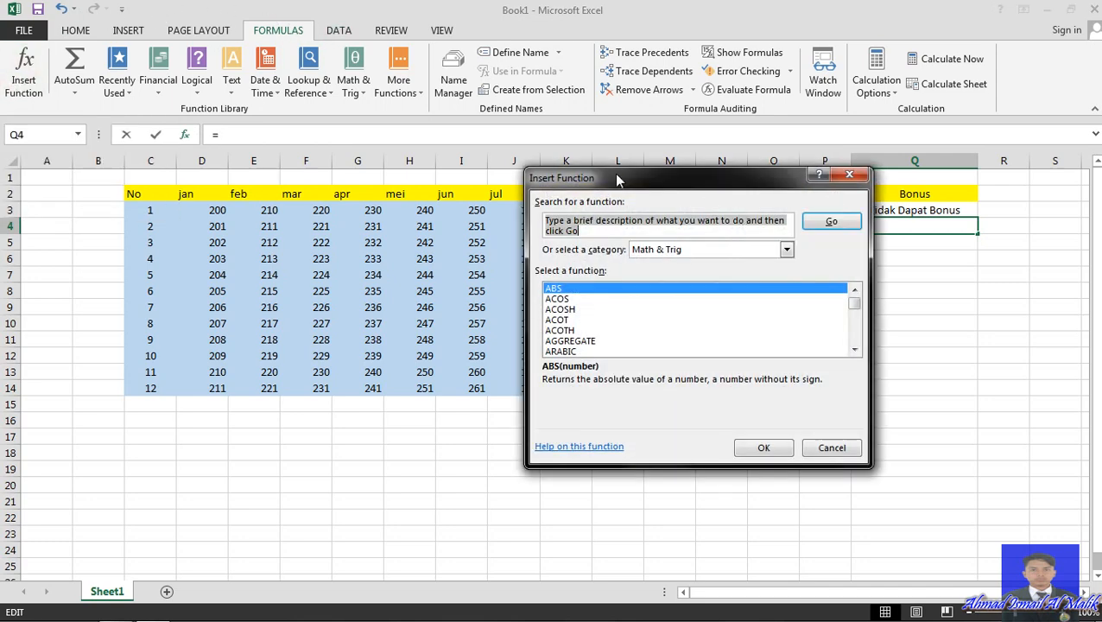
{"action": "left_click_drag", "start_coordinate": [616, 178], "coordinate": [380, 152]}
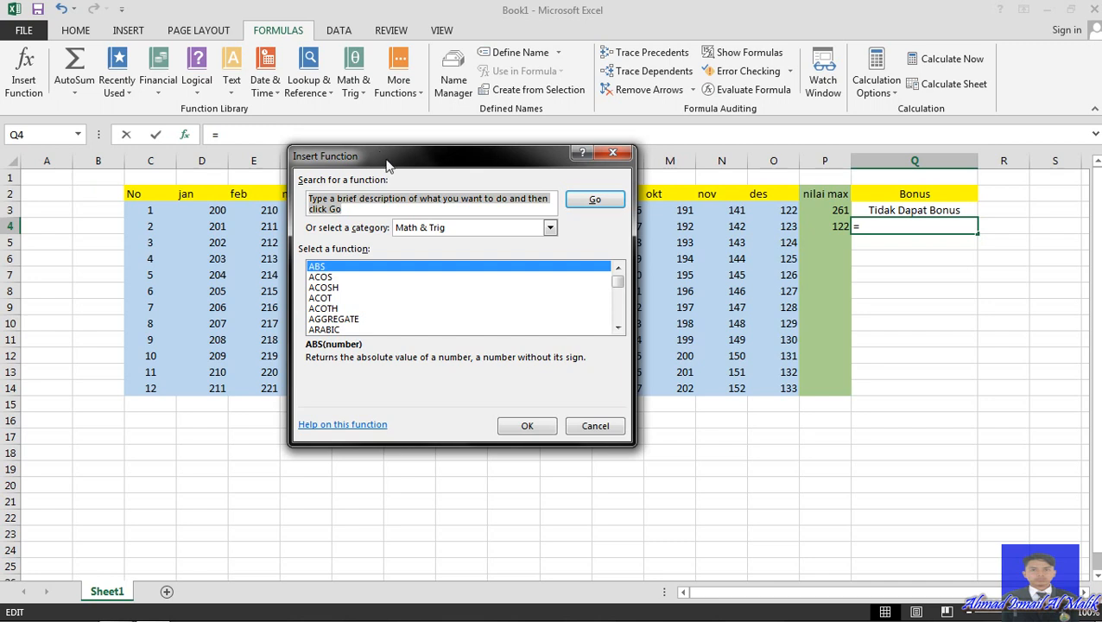
{"action": "left_click", "coordinate": [549, 227]}
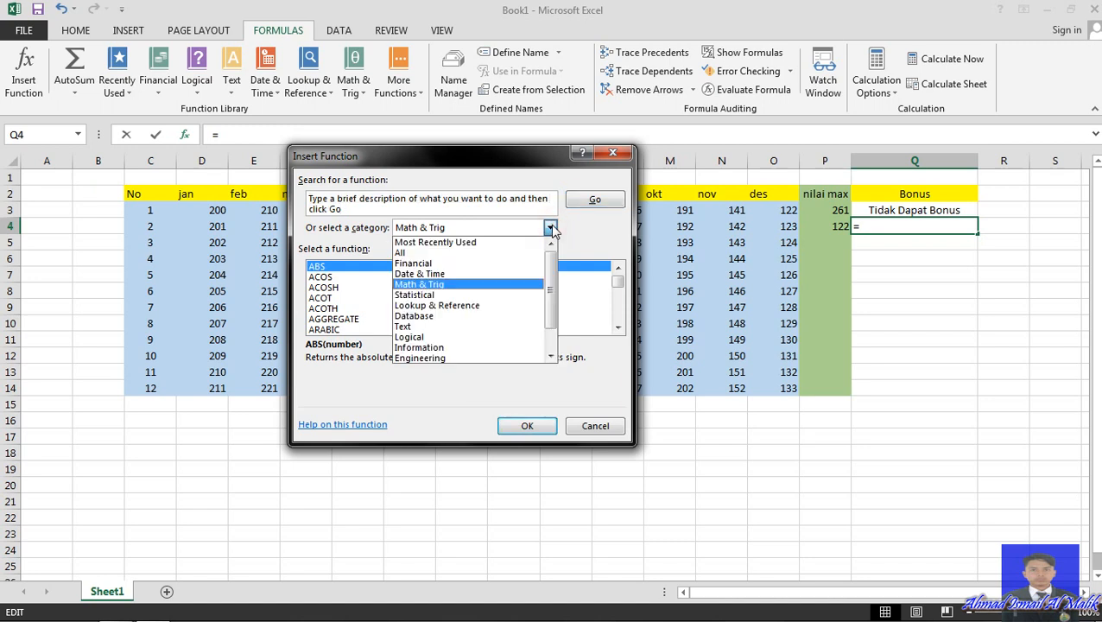
{"action": "scroll", "coordinate": [550, 285], "scroll_direction": "down", "scroll_amount": 1}
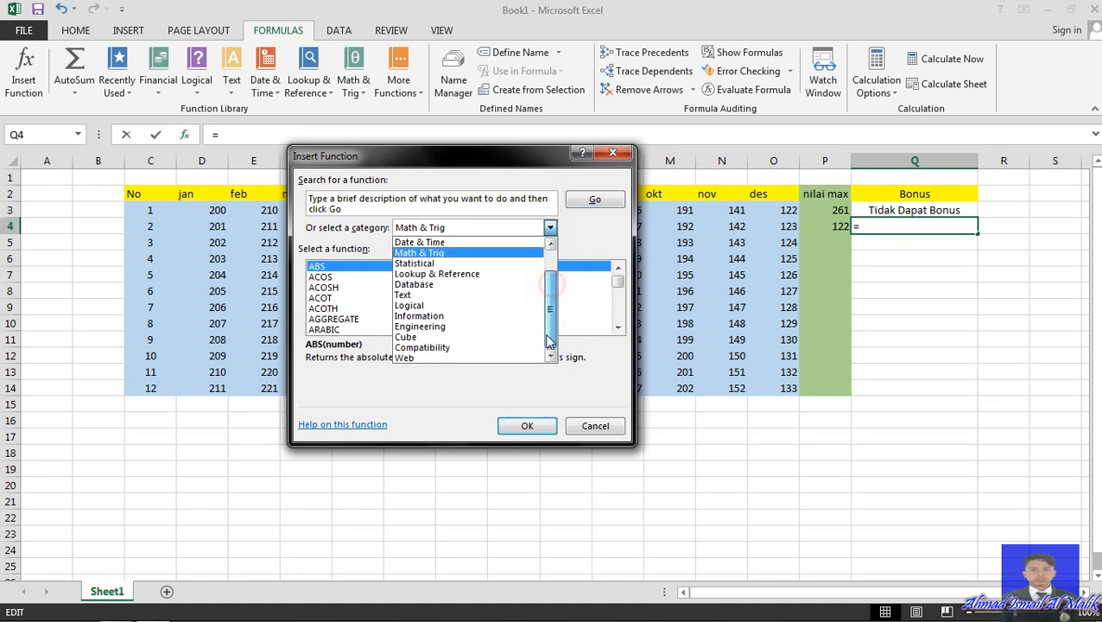
{"action": "scroll", "coordinate": [549, 346], "scroll_direction": "up", "scroll_amount": 1}
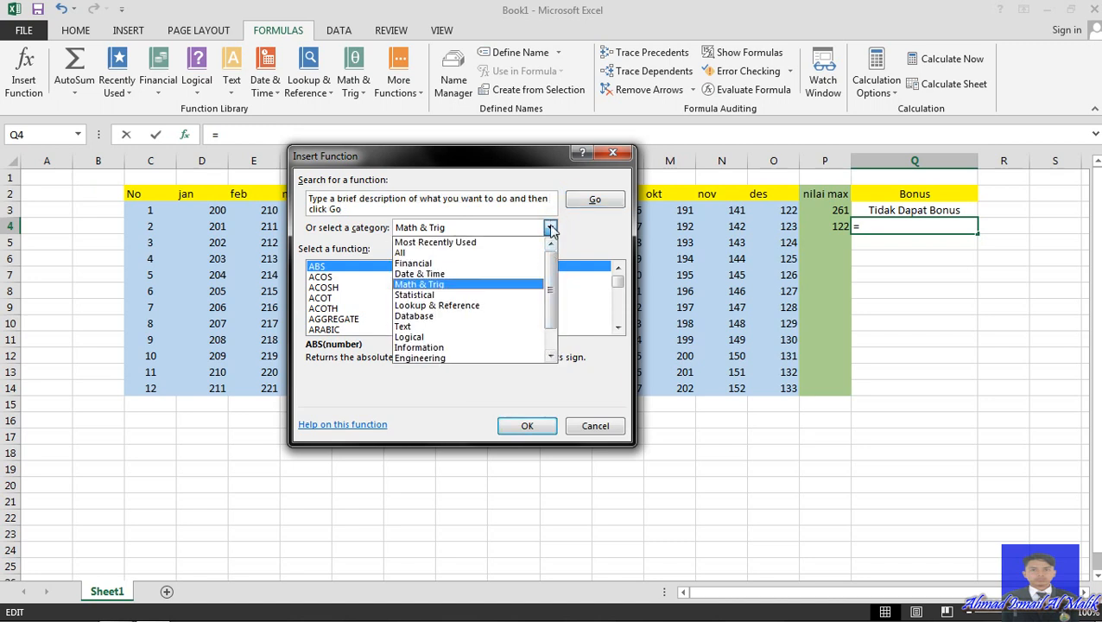
{"action": "left_click", "coordinate": [550, 228]}
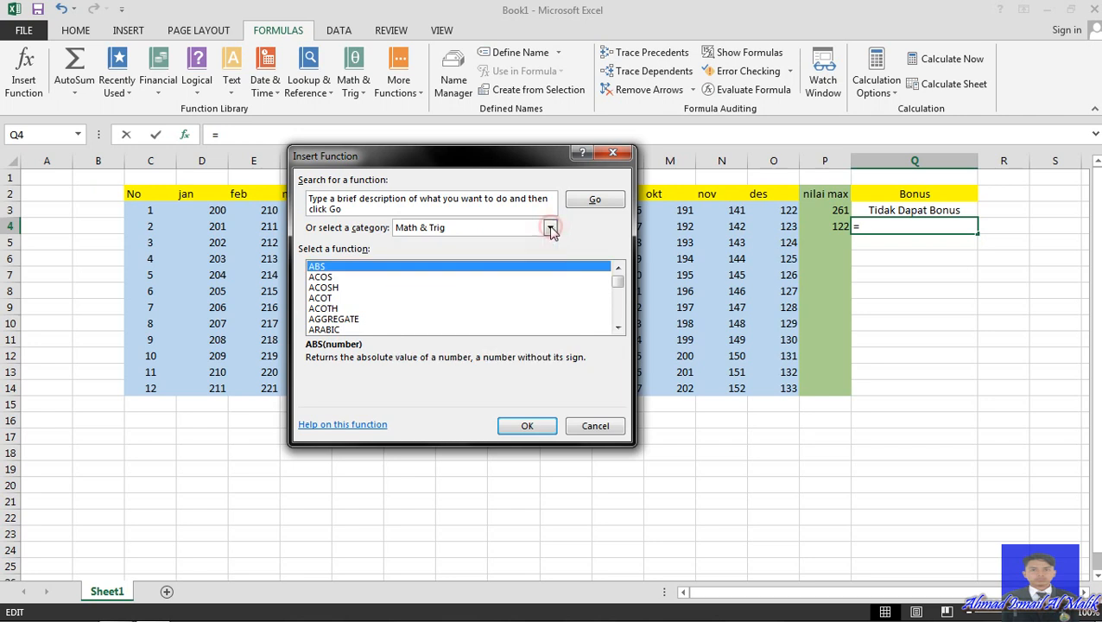
Search the Insert Function dialog for "teks", look over the suggested functions, and cancel the dialog
{"action": "left_click", "coordinate": [489, 210]}
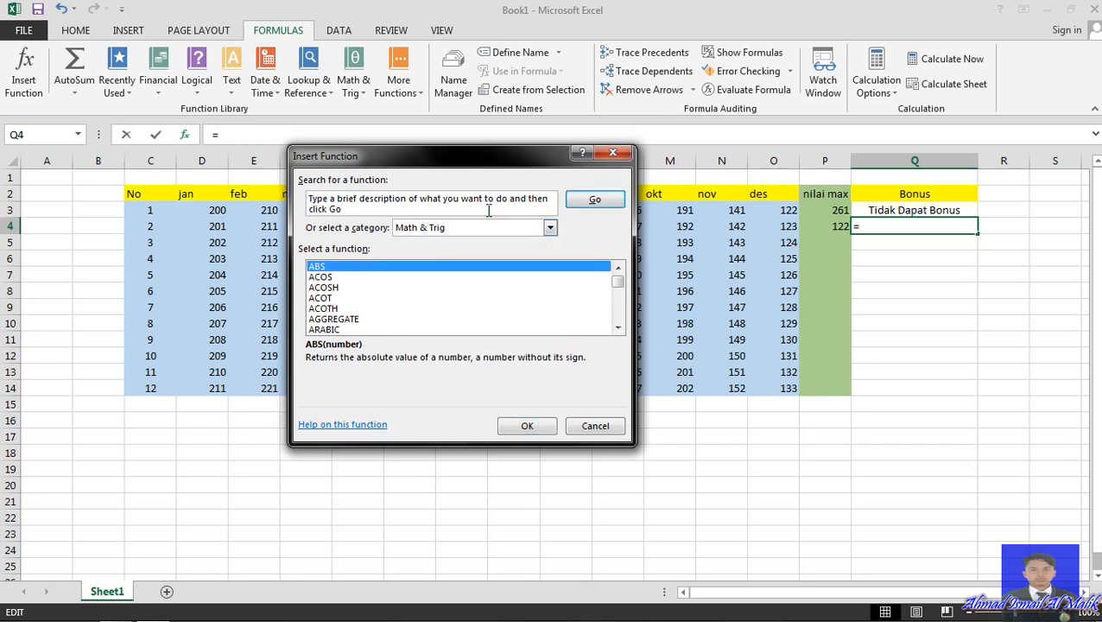
{"action": "type", "text": "te"}
{"action": "key", "text": "BackSpace"}
{"action": "key", "text": "BackSpace"}
{"action": "key", "text": "BackSpace"}
{"action": "key", "text": "BackSpace"}
{"action": "key", "text": "BackSpace"}
{"action": "key", "text": "BackSpace"}
{"action": "key", "text": "BackSpace"}
{"action": "key", "text": "BackSpace"}
{"action": "key", "text": "BackSpace"}
{"action": "key", "text": "BackSpace"}
{"action": "key", "text": "BackSpace"}
{"action": "key", "text": "BackSpace"}
{"action": "key", "text": "BackSpace"}
{"action": "key", "text": "BackSpace"}
{"action": "key", "text": "BackSpace"}
{"action": "key", "text": "BackSpace"}
{"action": "key", "text": "BackSpace"}
{"action": "key", "text": "BackSpace"}
{"action": "key", "text": "BackSpace"}
{"action": "key", "text": "BackSpace"}
{"action": "key", "text": "BackSpace"}
{"action": "key", "text": "BackSpace"}
{"action": "key", "text": "BackSpace"}
{"action": "key", "text": "BackSpace"}
{"action": "key", "text": "BackSpace"}
{"action": "key", "text": "BackSpace"}
{"action": "key", "text": "BackSpace"}
{"action": "key", "text": "BackSpace"}
{"action": "key", "text": "BackSpace"}
{"action": "key", "text": "BackSpace"}
{"action": "key", "text": "BackSpace"}
{"action": "key", "text": "BackSpace"}
{"action": "key", "text": "BackSpace"}
{"action": "key", "text": "BackSpace"}
{"action": "key", "text": "BackSpace"}
{"action": "key", "text": "BackSpace"}
{"action": "key", "text": "BackSpace"}
{"action": "key", "text": "BackSpace"}
{"action": "key", "text": "BackSpace"}
{"action": "key", "text": "BackSpace"}
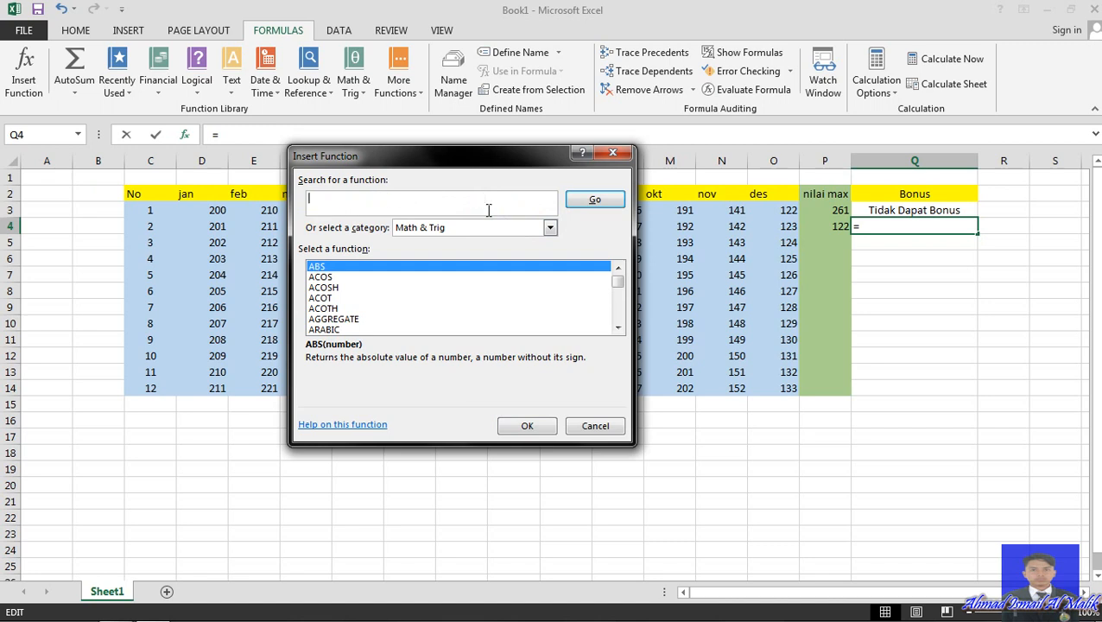
{"action": "type", "text": "teks"}
{"action": "left_click", "coordinate": [592, 201]}
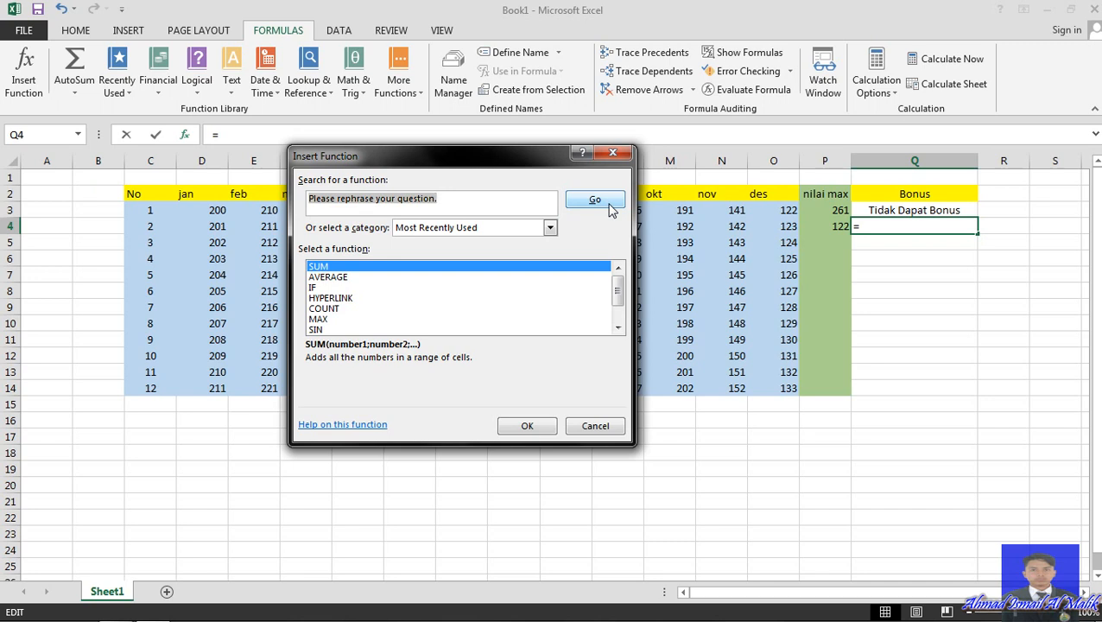
{"action": "left_click_drag", "start_coordinate": [617, 292], "coordinate": [608, 262]}
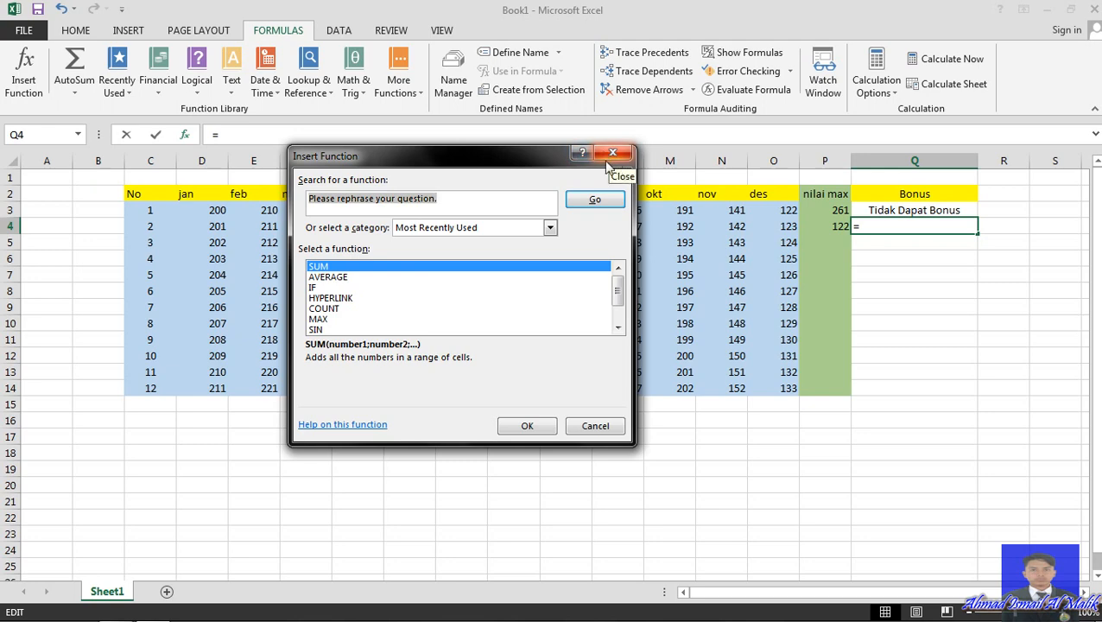
{"action": "left_click", "coordinate": [596, 426]}
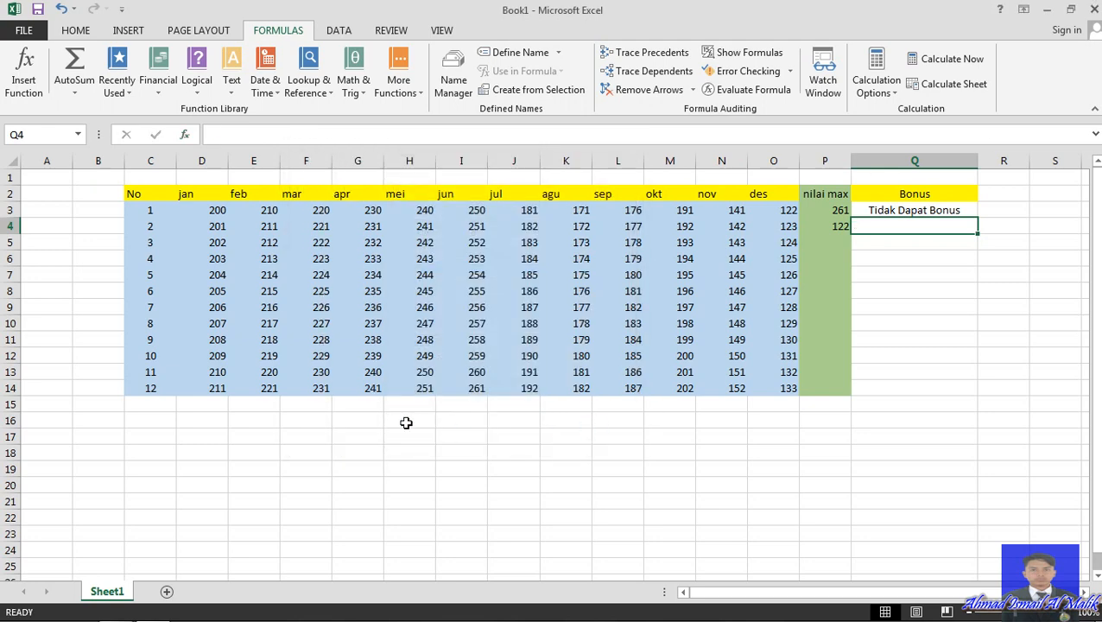
{"action": "left_click", "coordinate": [405, 422]}
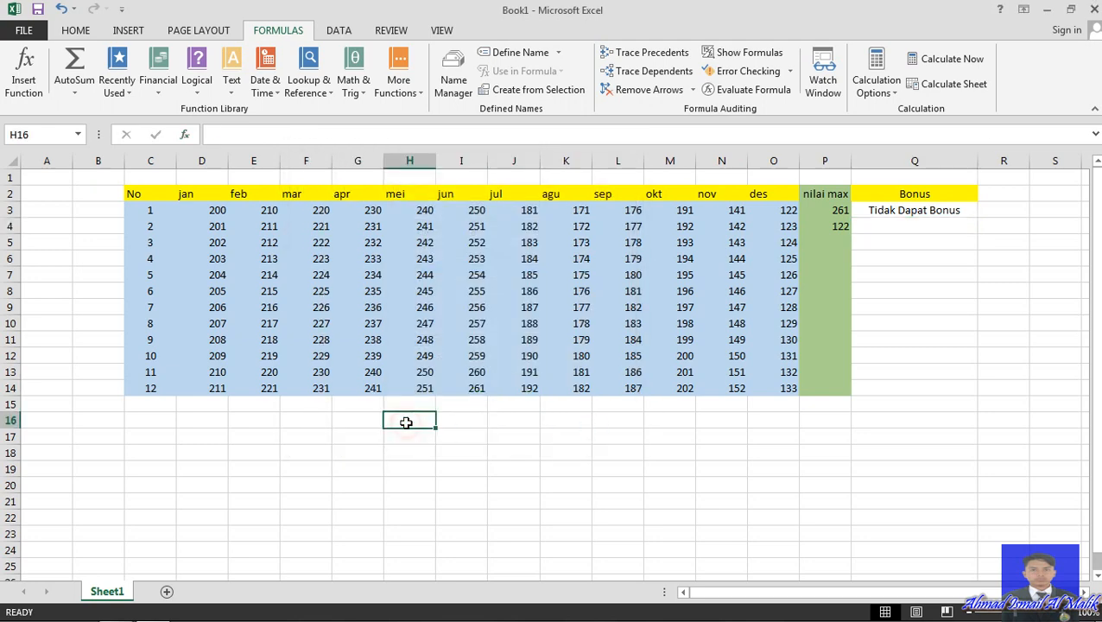
{"action": "left_click", "coordinate": [880, 230]}
{"action": "left_click", "coordinate": [317, 135]}
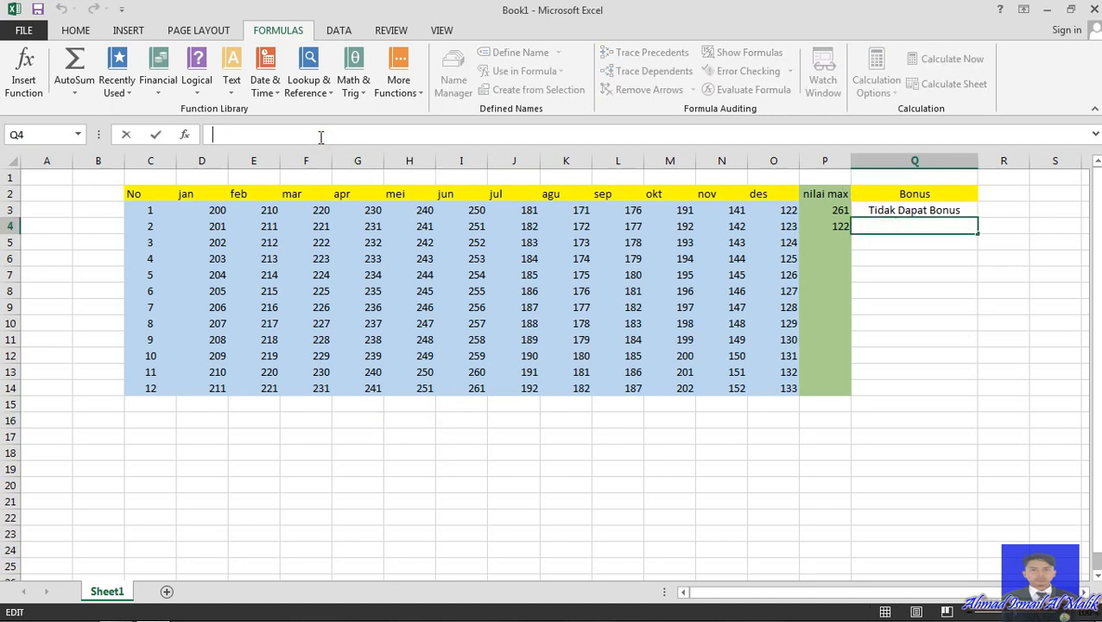
{"action": "type", "text": "te"}
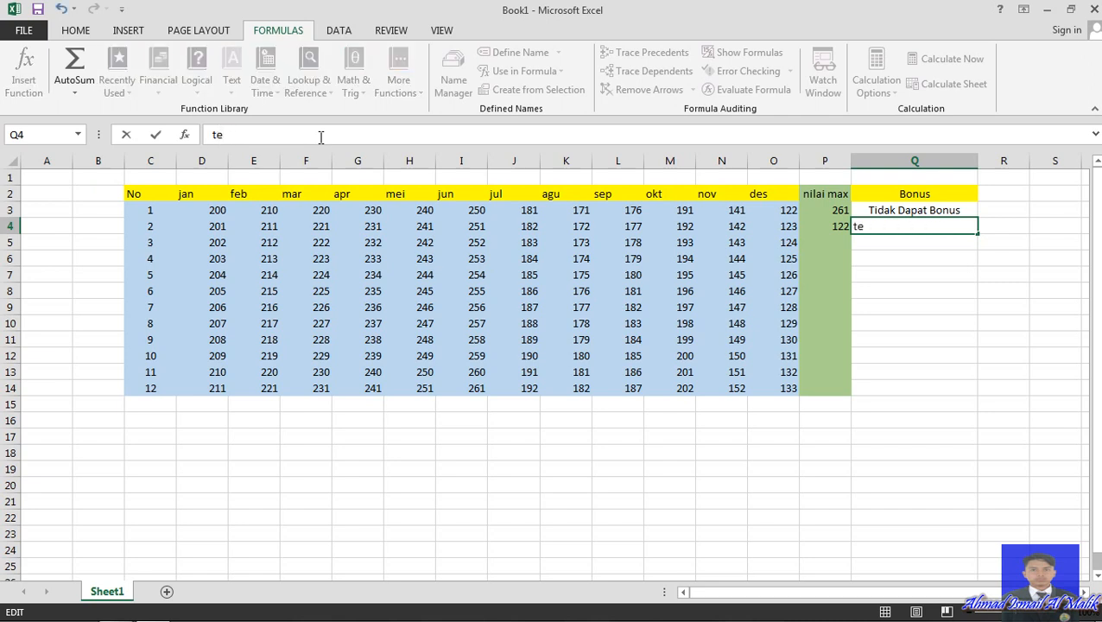
{"action": "type", "text": "ks"}
{"action": "key", "text": "BackSpace"}
{"action": "key", "text": "BackSpace"}
{"action": "key", "text": "BackSpace"}
{"action": "key", "text": "BackSpace"}
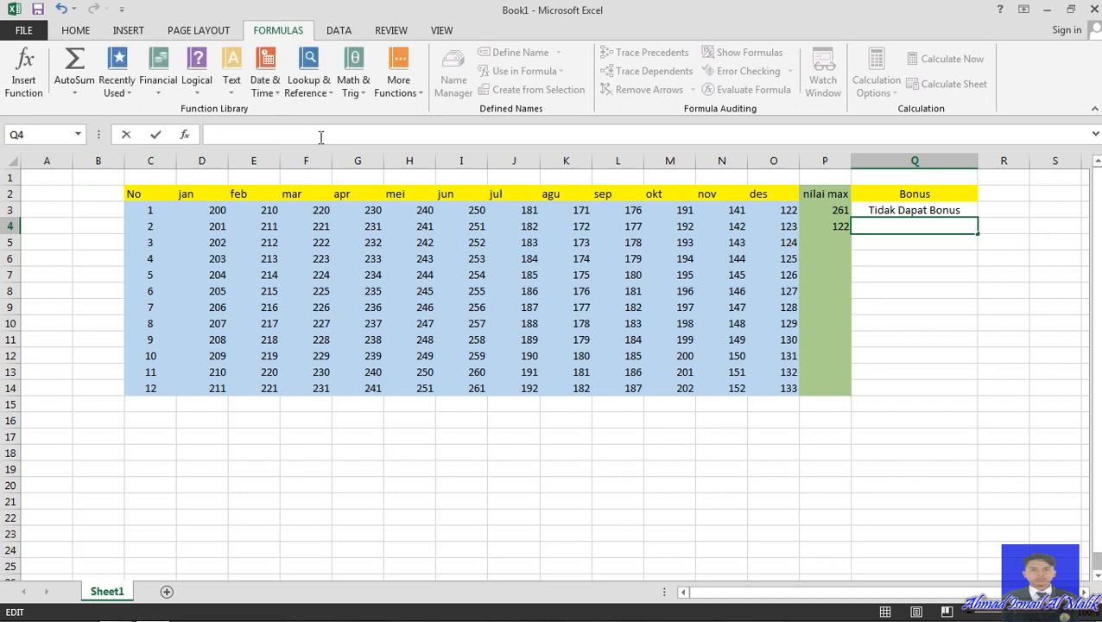
Begin a LOWER formula in cell Q4 and erase the function name
{"action": "type", "text": "=lowe"}
{"action": "key", "text": "Tab"}
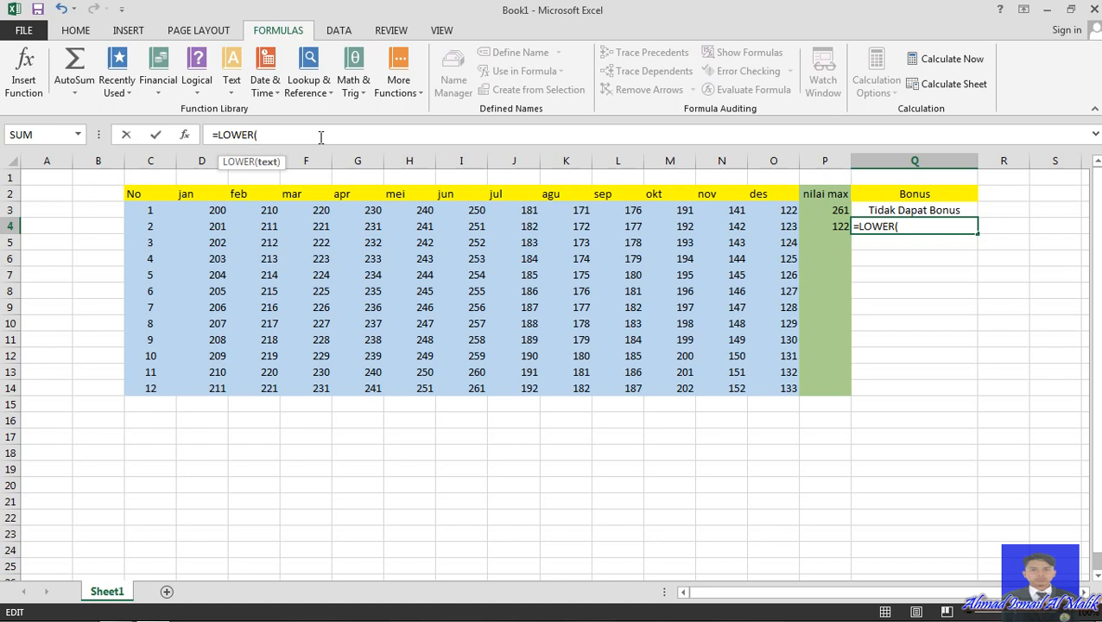
{"action": "key", "text": "BackSpace"}
{"action": "key", "text": "BackSpace"}
{"action": "key", "text": "BackSpace"}
{"action": "key", "text": "BackSpace"}
{"action": "key", "text": "BackSpace"}
{"action": "key", "text": "BackSpace"}
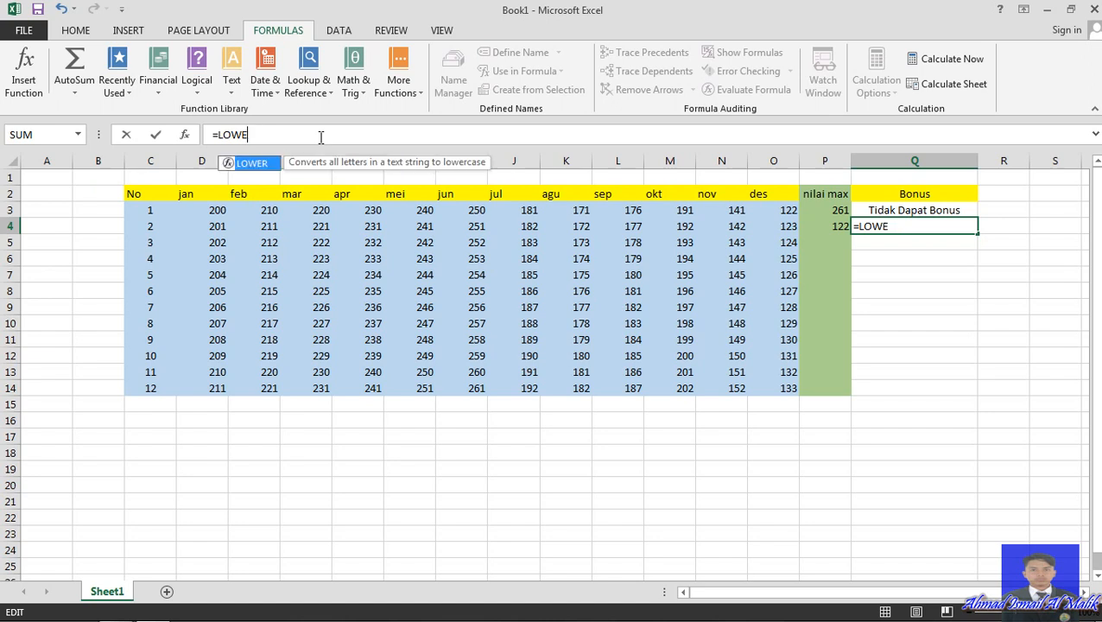
{"action": "key", "text": "BackSpace"}
Begin an UPPER formula in cell Q4 and clear the whole entry
{"action": "type", "text": "uppe"}
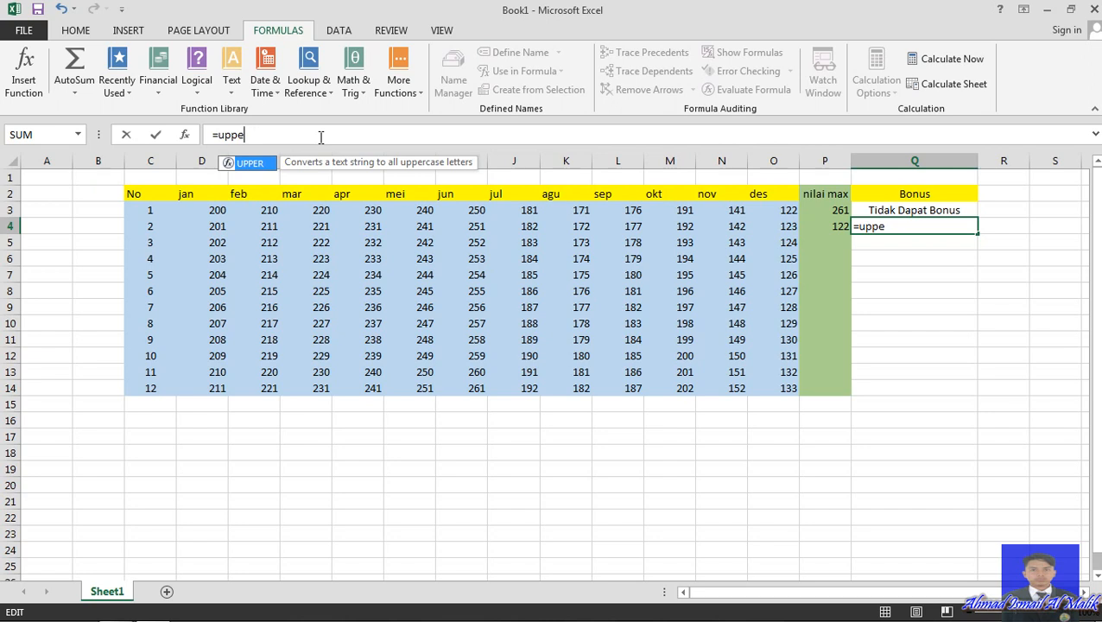
{"action": "key", "text": "Tab"}
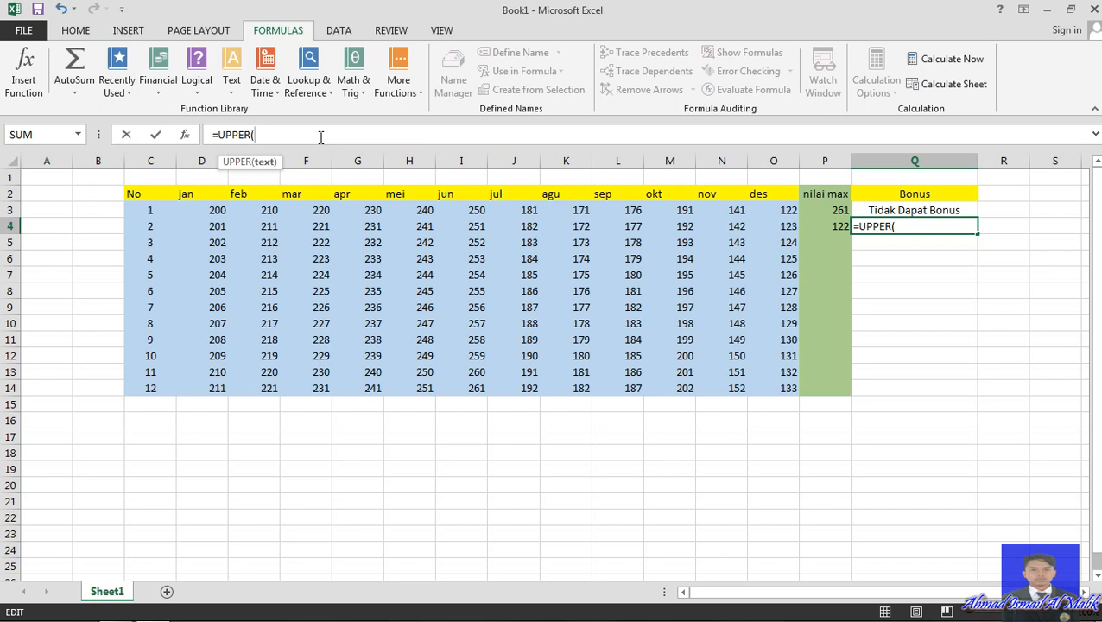
{"action": "key", "text": "BackSpace"}
{"action": "key", "text": "BackSpace"}
{"action": "key", "text": "BackSpace"}
{"action": "key", "text": "BackSpace"}
{"action": "key", "text": "BackSpace"}
{"action": "key", "text": "BackSpace"}
{"action": "key", "text": "BackSpace"}
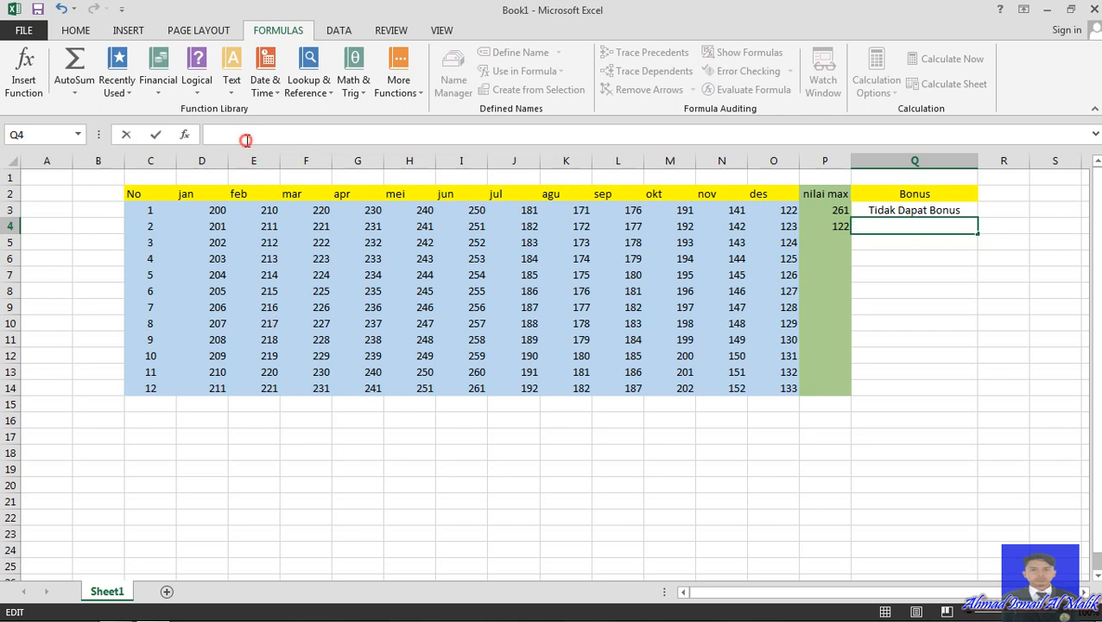
{"action": "left_click", "coordinate": [269, 227]}
{"action": "left_click", "coordinate": [221, 209]}
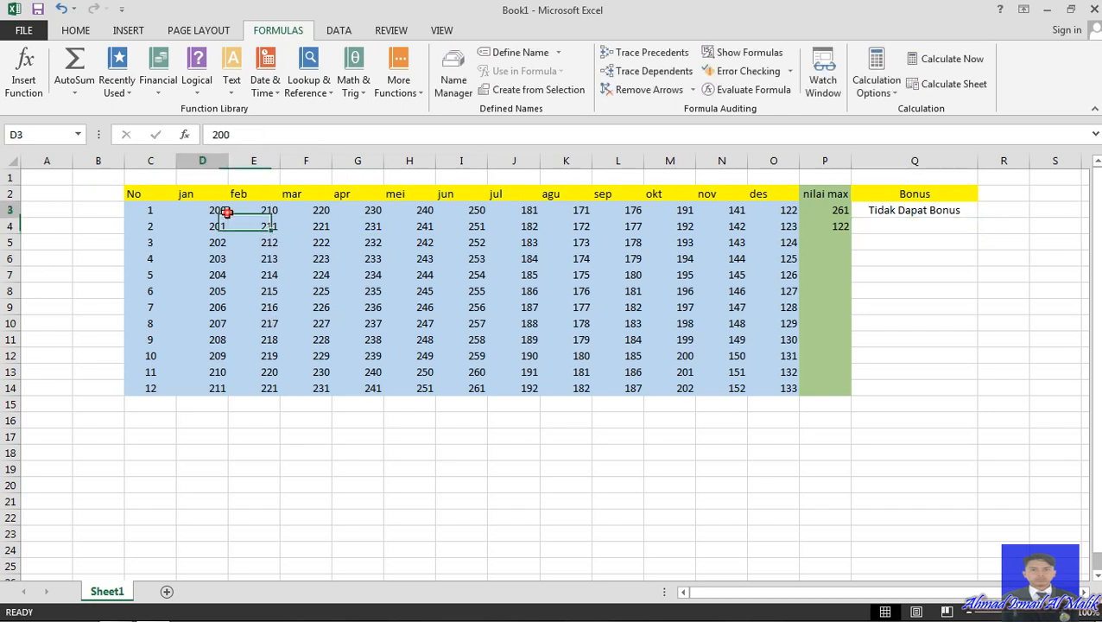
{"action": "left_click", "coordinate": [262, 131]}
{"action": "key", "text": "BackSpace"}
{"action": "key", "text": "BackSpace"}
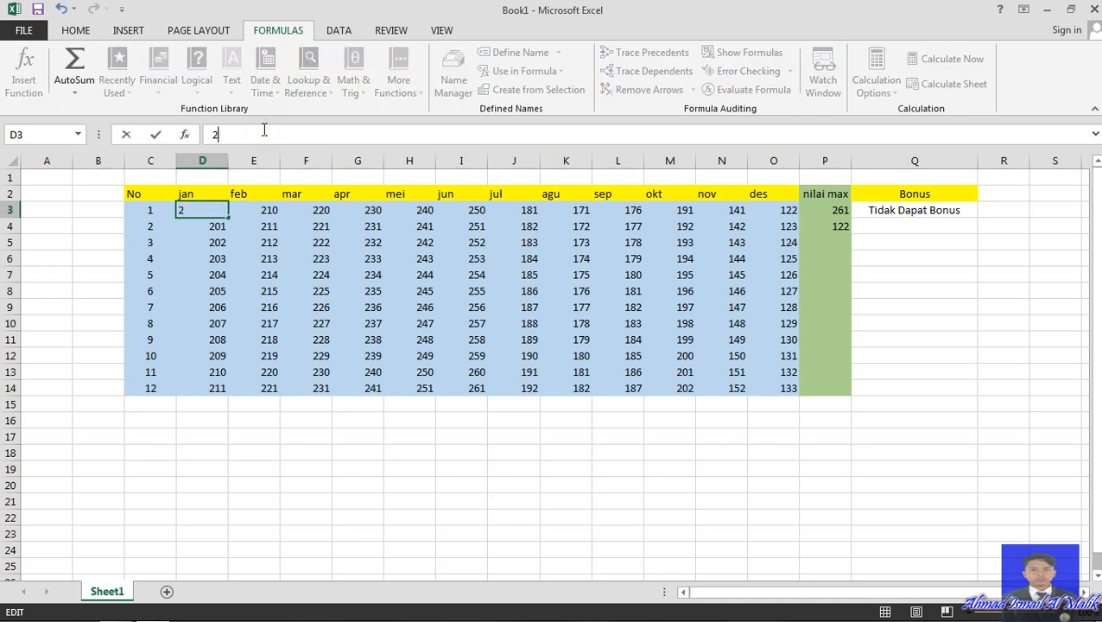
{"action": "type", "text": "00"}
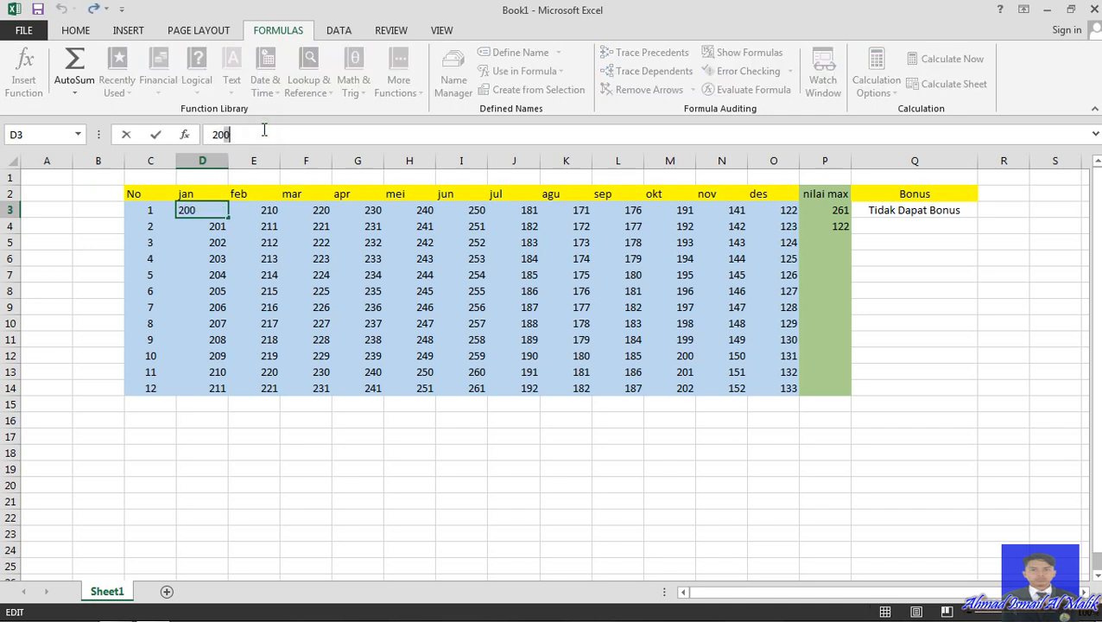
{"action": "left_click", "coordinate": [269, 243]}
Enter the formula =UPPER(D2:O2) in cell I19 to convert the month headers to uppercase
{"action": "left_click", "coordinate": [470, 467]}
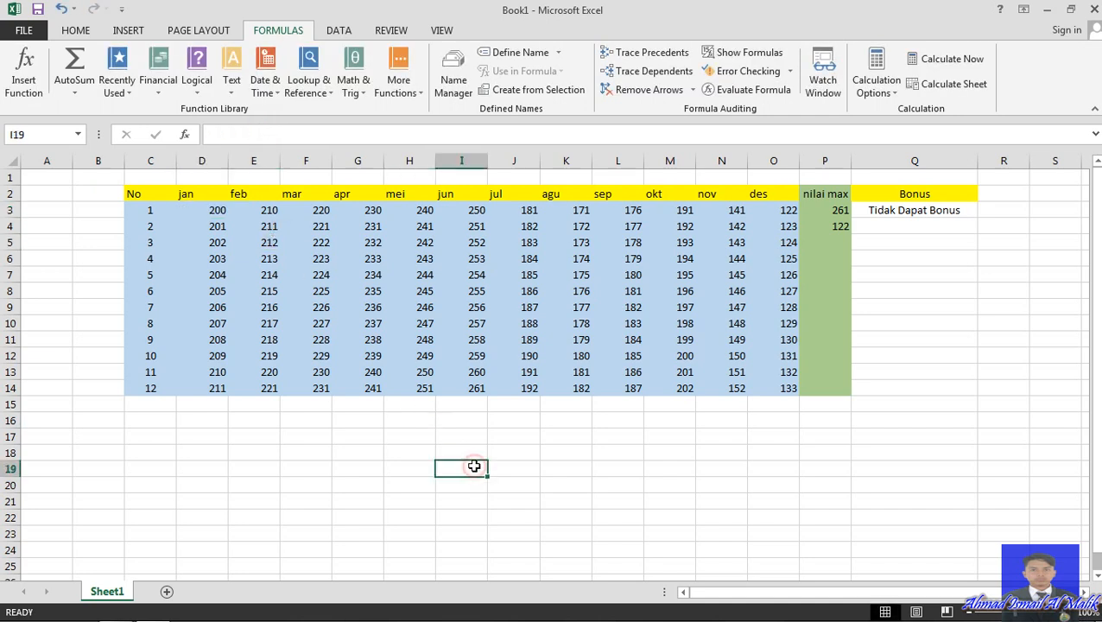
{"action": "left_click", "coordinate": [323, 135]}
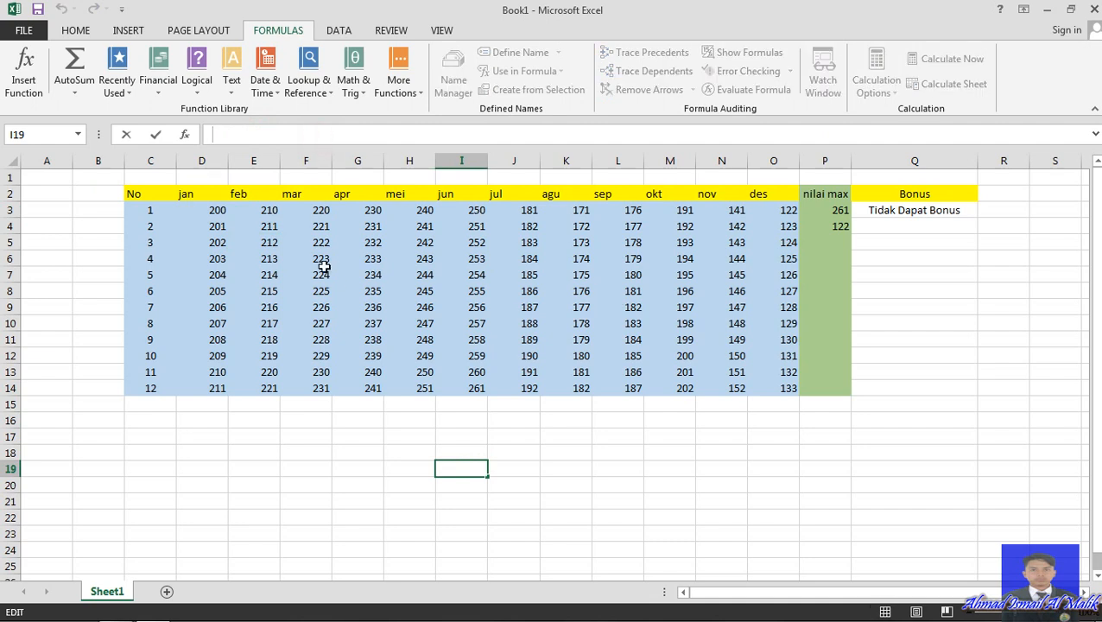
{"action": "type", "text": "=uppe"}
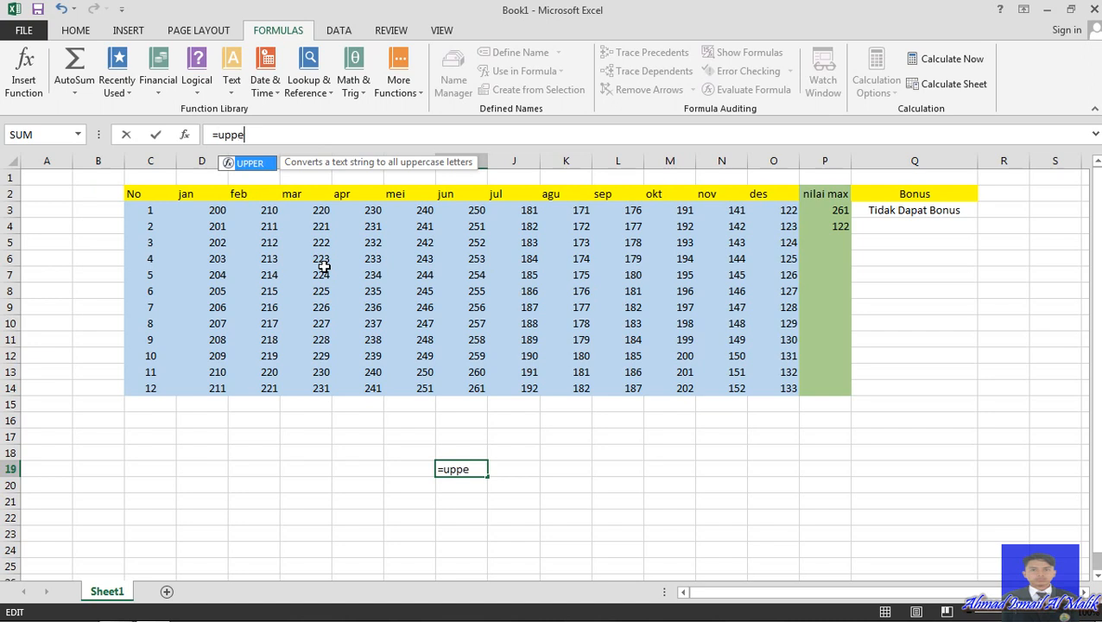
{"action": "key", "text": "Tab"}
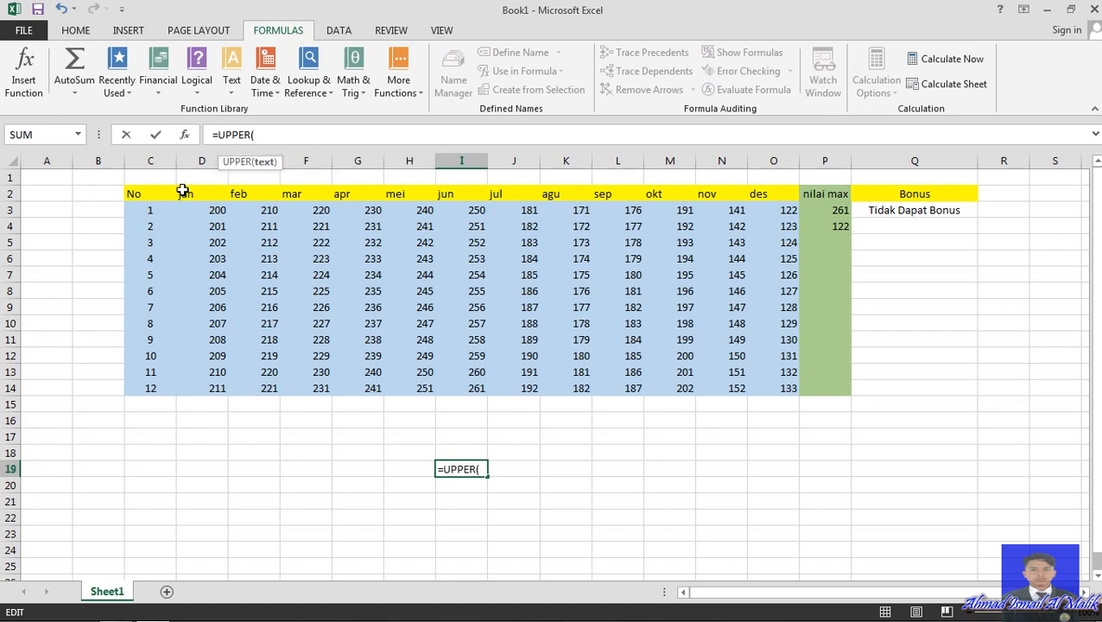
{"action": "left_click_drag", "start_coordinate": [183, 191], "coordinate": [259, 195]}
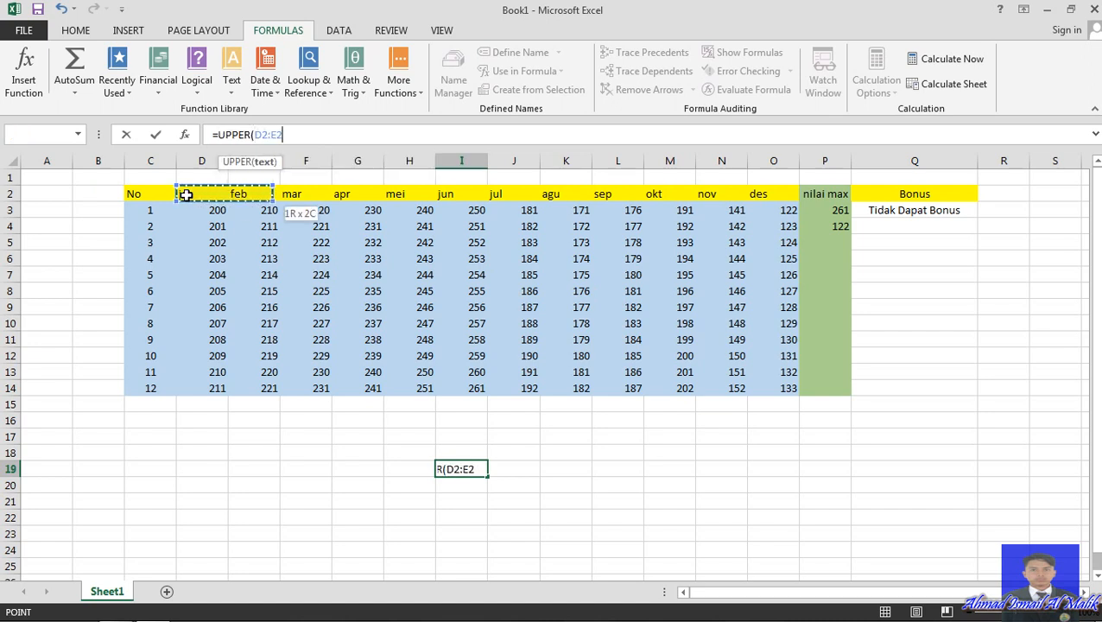
{"action": "key", "text": "shift+Right"}
{"action": "key", "text": "shift+Right"}
{"action": "key", "text": "shift+Right"}
{"action": "key", "text": "shift+Right"}
{"action": "key", "text": "shift+Right"}
{"action": "key", "text": "shift+Right"}
{"action": "key", "text": "shift+Right"}
{"action": "key", "text": "shift+Right"}
{"action": "key", "text": "shift+Right"}
{"action": "key", "text": "shift+Right"}
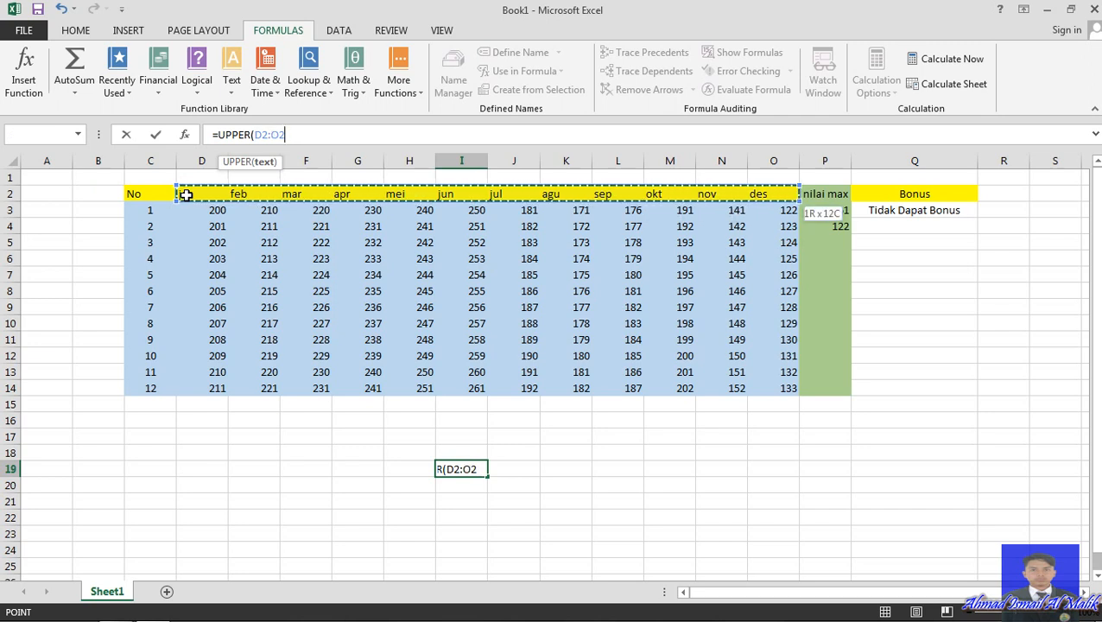
{"action": "key", "text": "Return"}
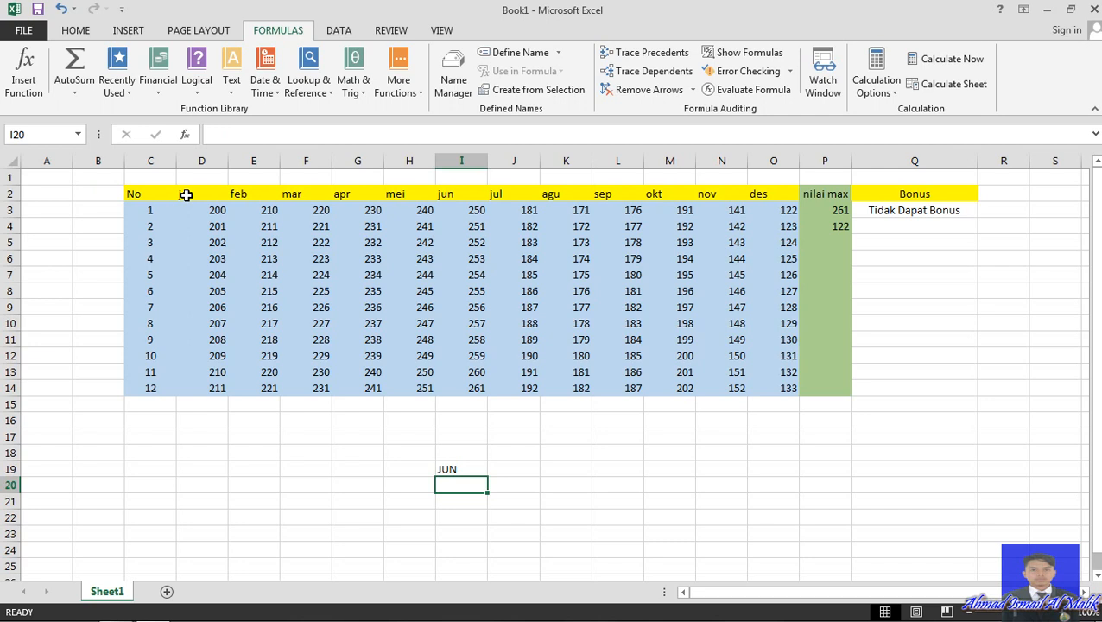
Compare the UPPER formula in cell I19 with the month header in cell I2
{"action": "left_click", "coordinate": [466, 466]}
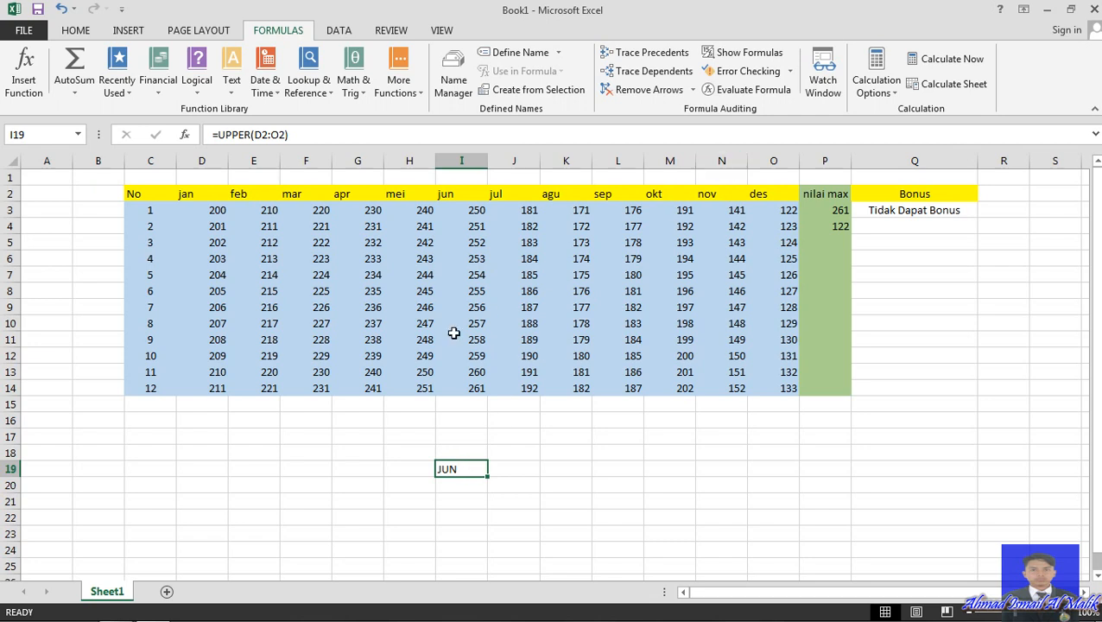
{"action": "left_click", "coordinate": [450, 199]}
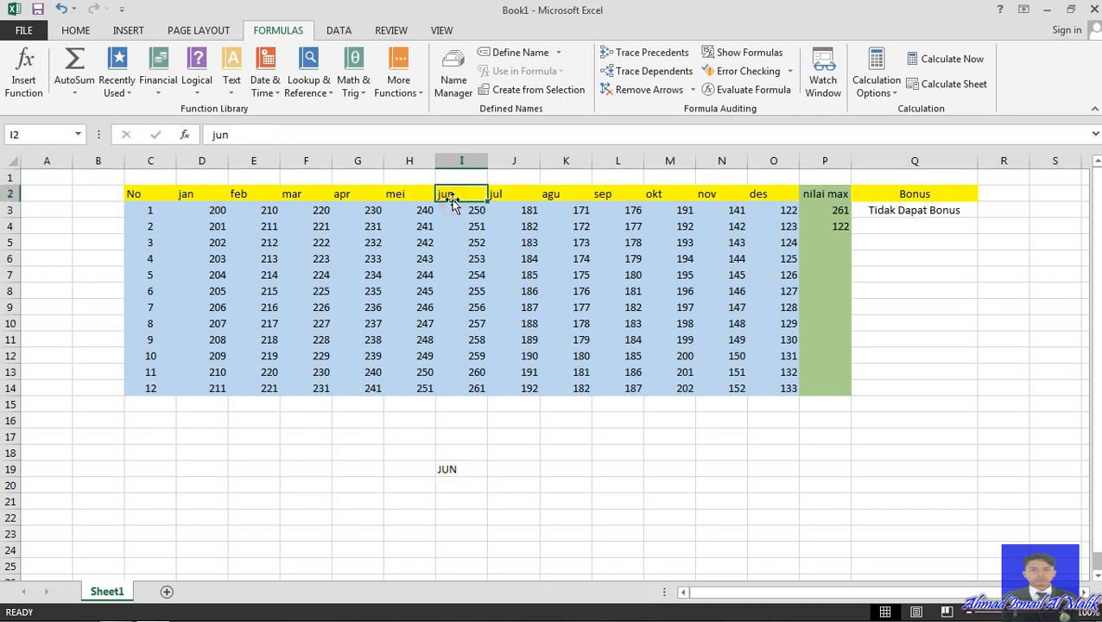
{"action": "left_click", "coordinate": [465, 467]}
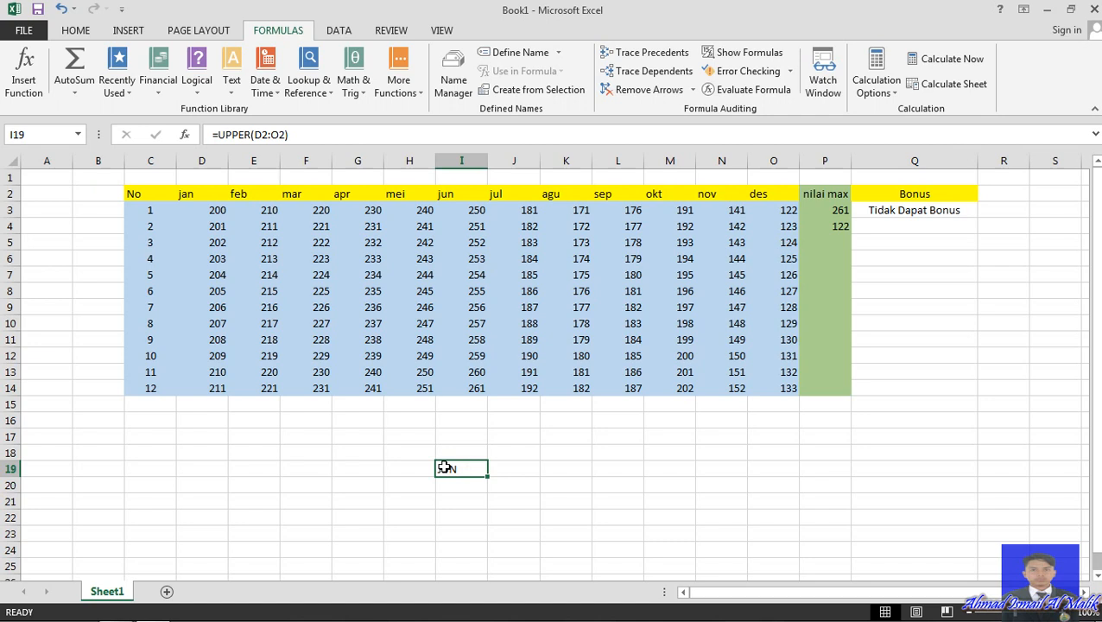
Change the formula in cell I19 to =UPPER(O2) so it refers to a single month header
{"action": "left_click", "coordinate": [288, 135]}
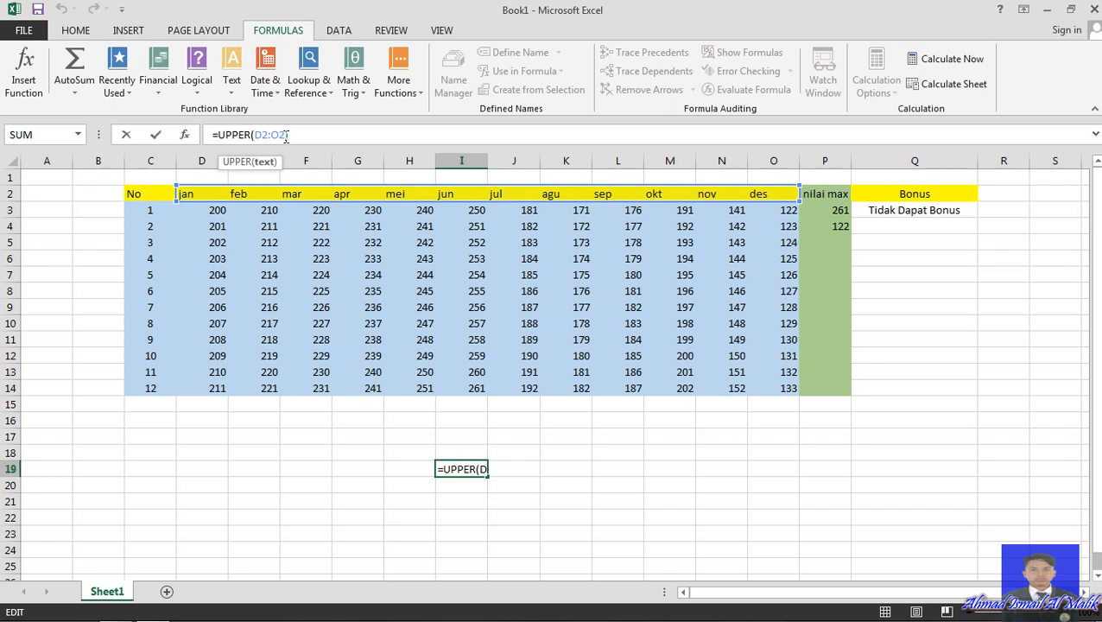
{"action": "key", "text": "BackSpace"}
{"action": "key", "text": "BackSpace"}
{"action": "key", "text": "BackSpace"}
{"action": "type", "text": ")"}
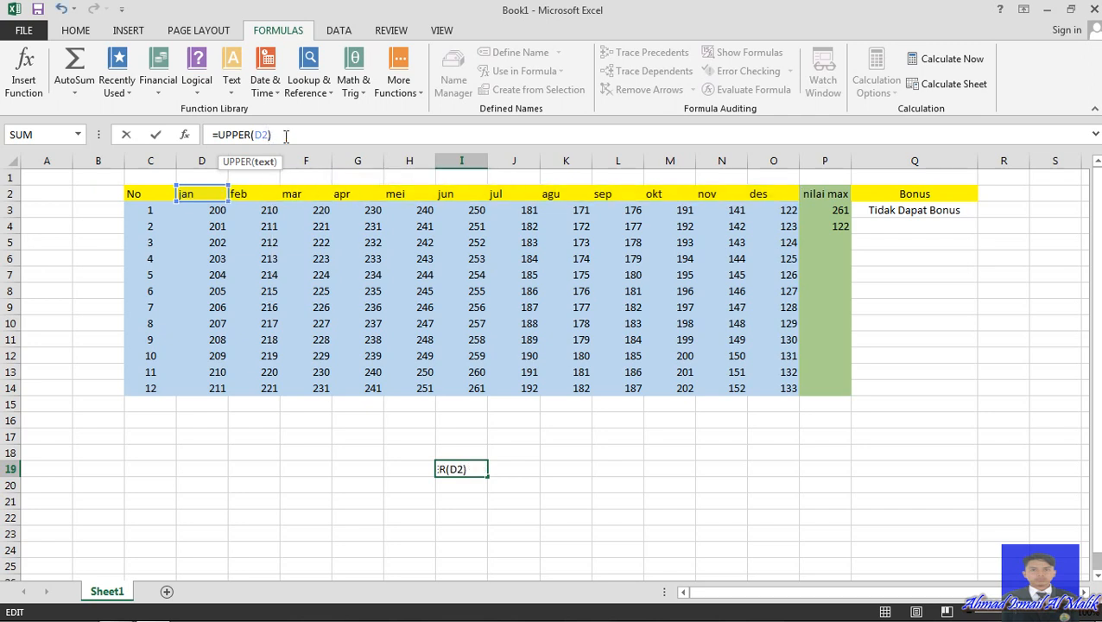
{"action": "key", "text": "BackSpace"}
{"action": "key", "text": "BackSpace"}
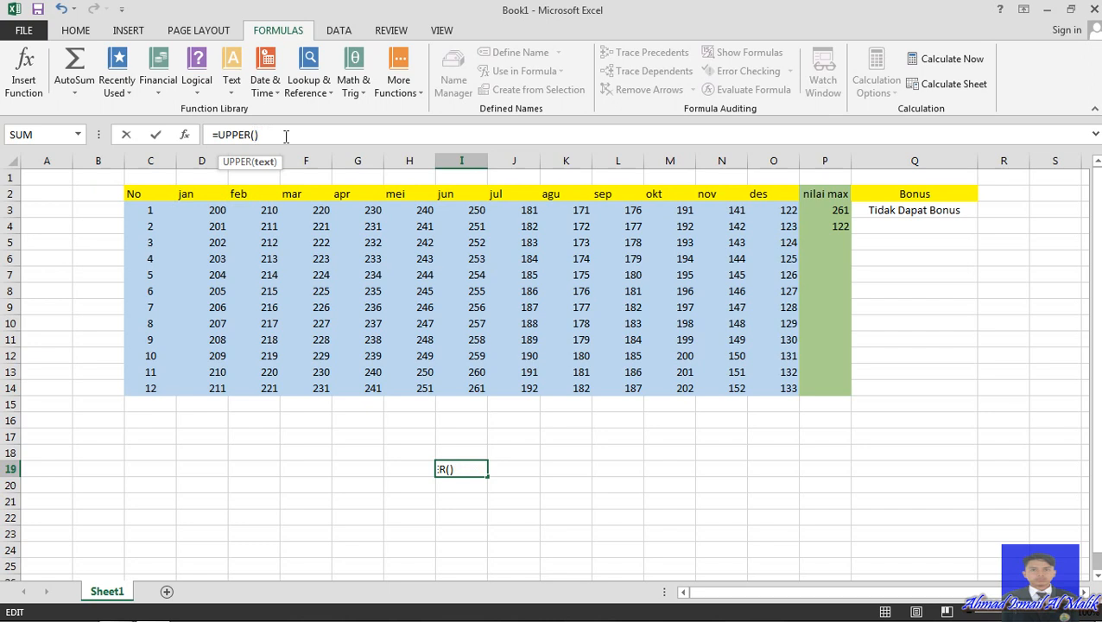
{"action": "type", "text": "o"}
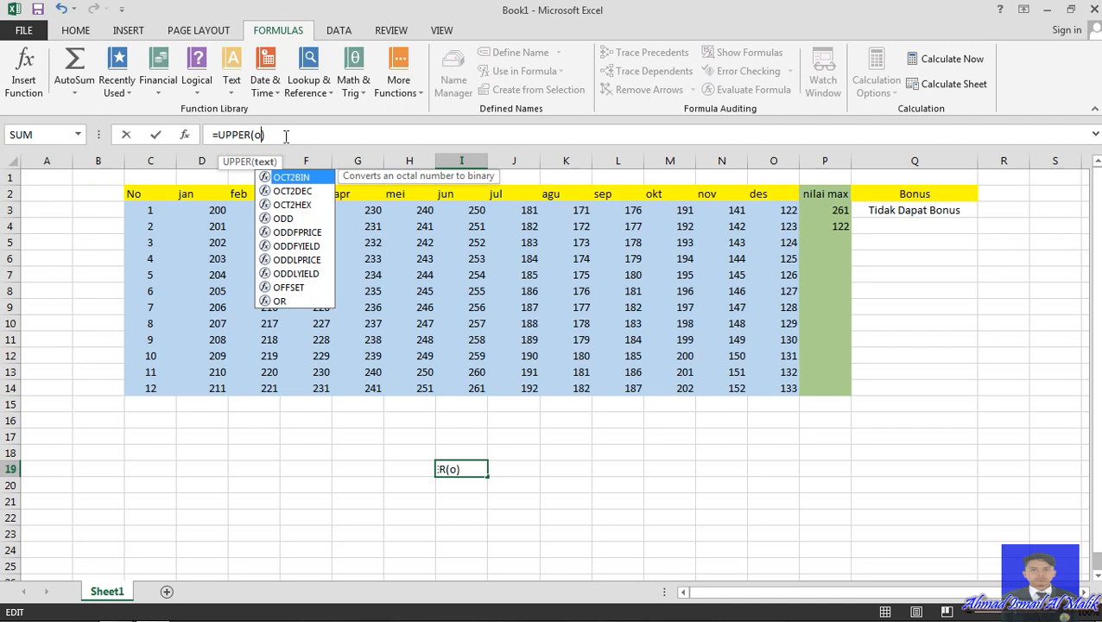
{"action": "type", "text": "2"}
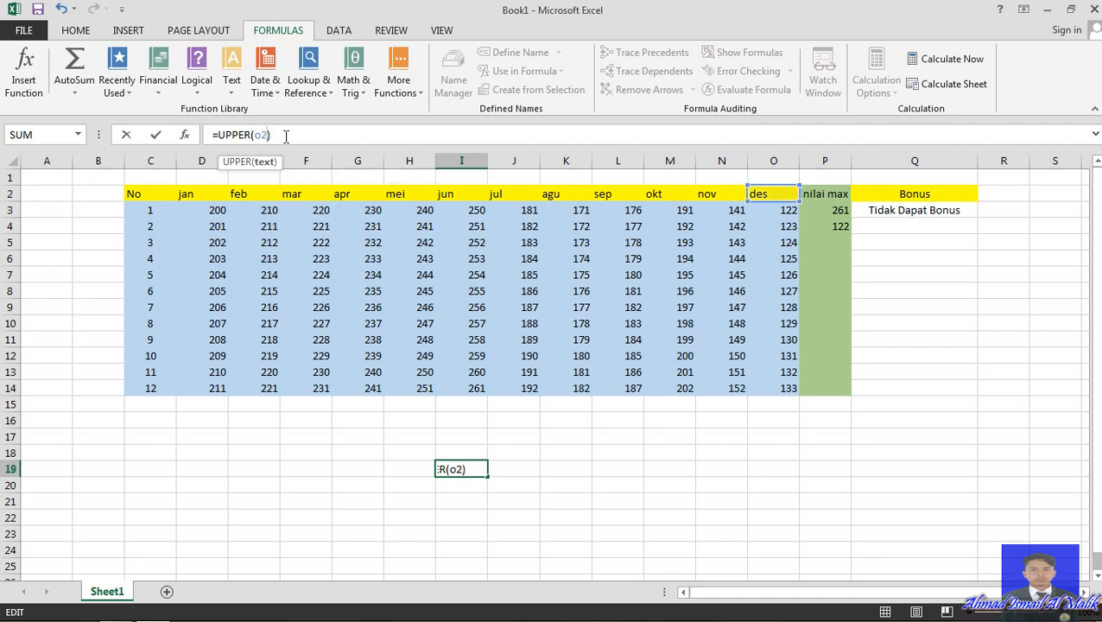
{"action": "key", "text": "Return"}
{"action": "key", "text": "Up"}
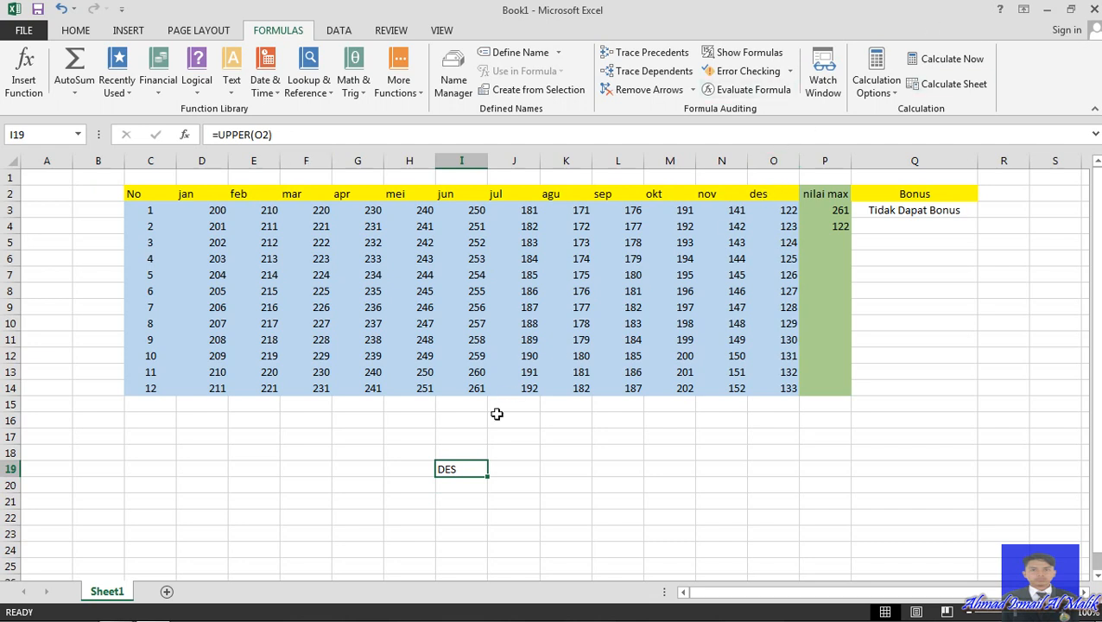
Erase the UPPER function from cell I19 and start a TRIM formula in its place
{"action": "left_click", "coordinate": [303, 136]}
{"action": "key", "text": "BackSpace"}
{"action": "key", "text": "BackSpace"}
{"action": "key", "text": "BackSpace"}
{"action": "key", "text": "BackSpace"}
{"action": "key", "text": "BackSpace"}
{"action": "key", "text": "BackSpace"}
{"action": "key", "text": "BackSpace"}
{"action": "key", "text": "BackSpace"}
{"action": "key", "text": "BackSpace"}
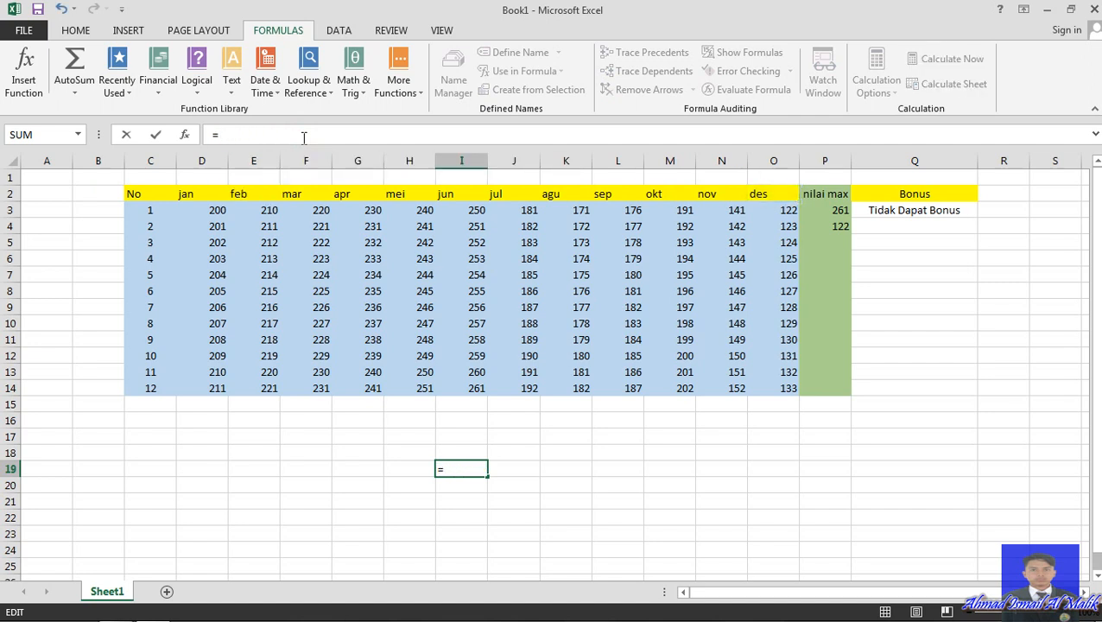
{"action": "type", "text": "tr"}
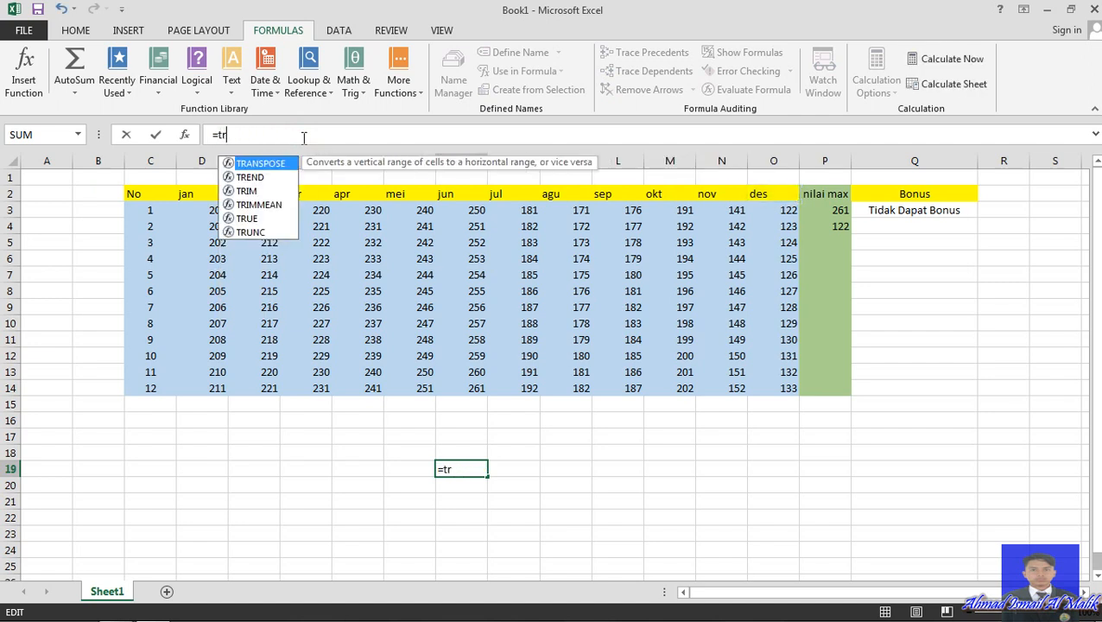
{"action": "key", "text": "Down"}
{"action": "key", "text": "Down"}
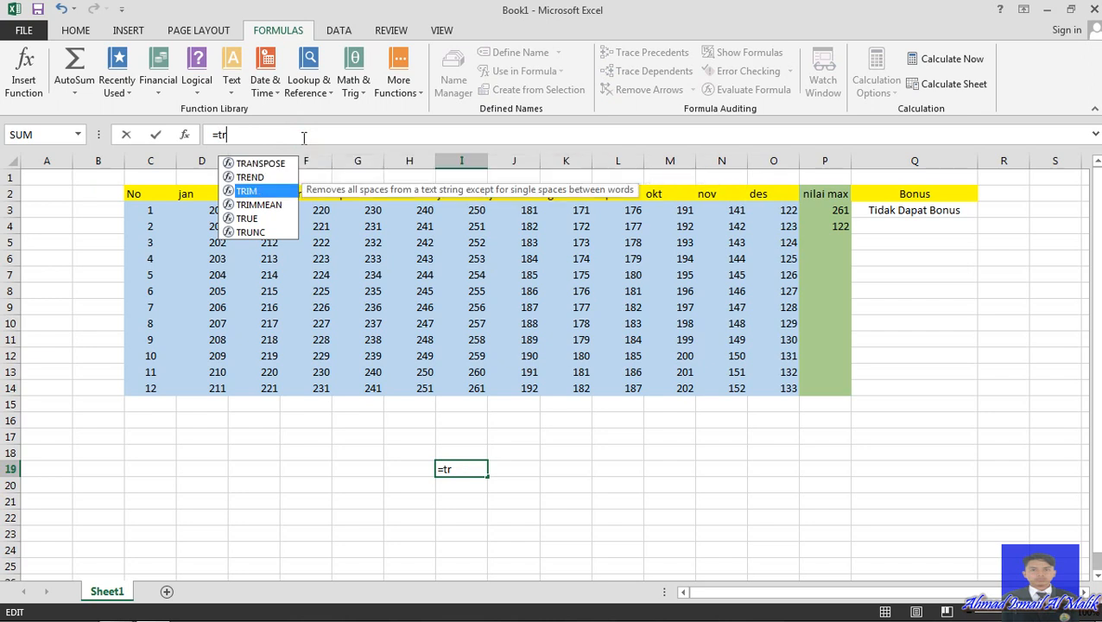
{"action": "key", "text": "Tab"}
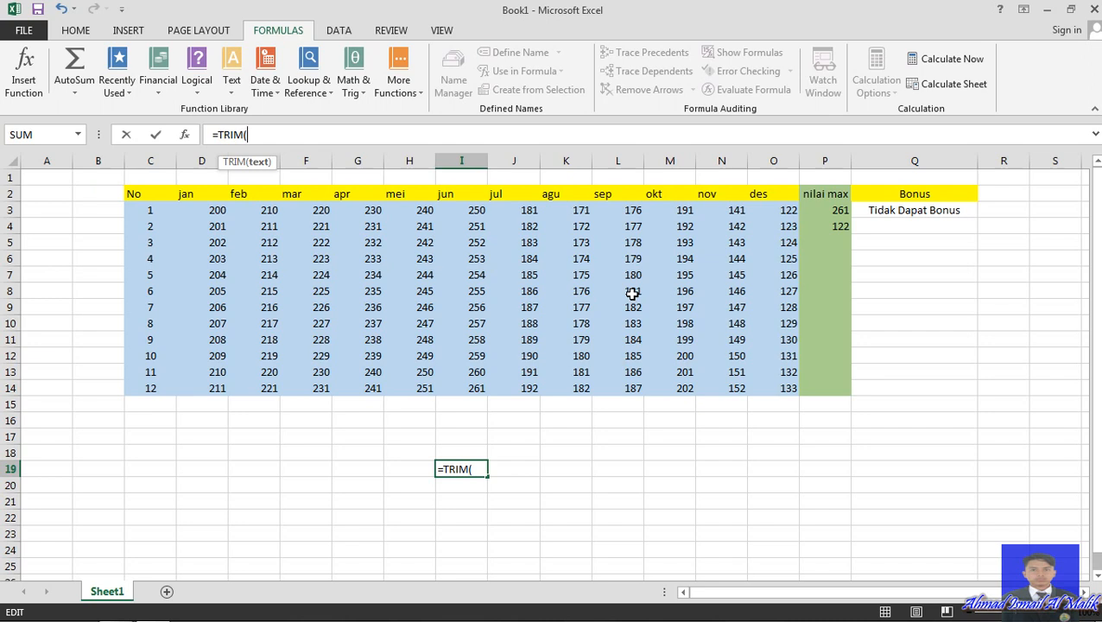
Replace the unfinished TRIM function in cell I19 with the formula =CONCATENATE(D2:E2)
{"action": "key", "text": "BackSpace"}
{"action": "key", "text": "BackSpace"}
{"action": "key", "text": "BackSpace"}
{"action": "key", "text": "BackSpace"}
{"action": "key", "text": "BackSpace"}
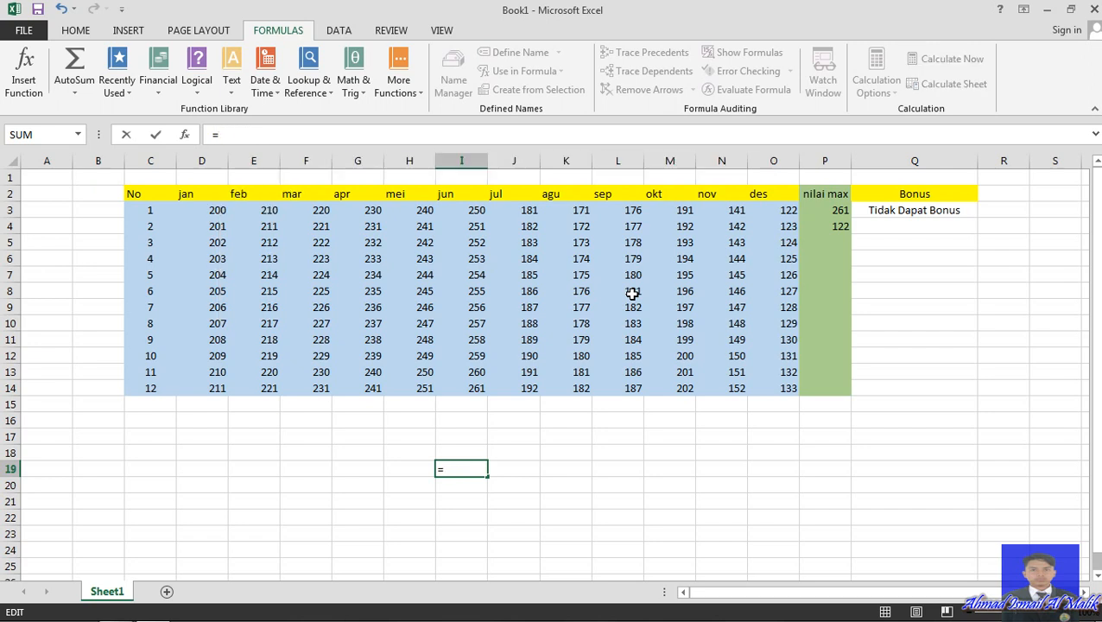
{"action": "type", "text": "c"}
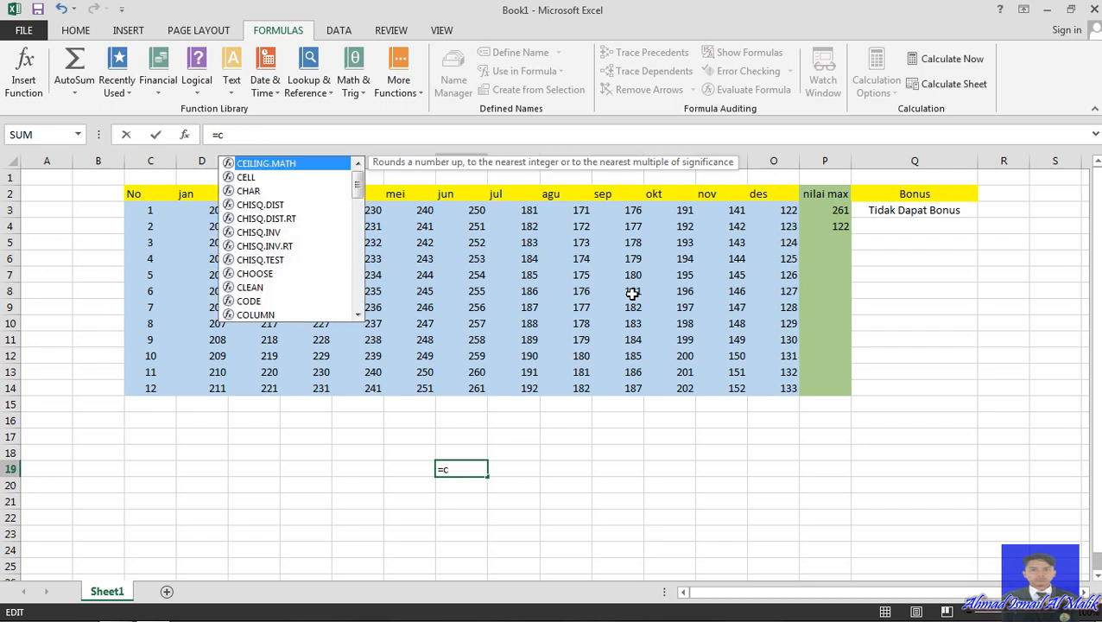
{"action": "type", "text": "on"}
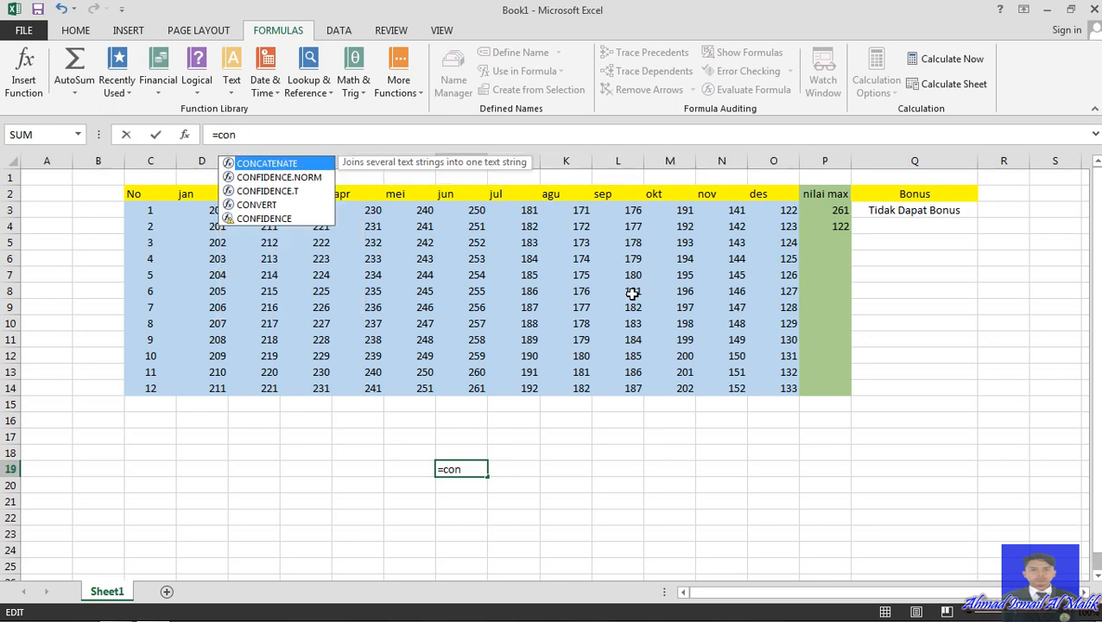
{"action": "key", "text": "Tab"}
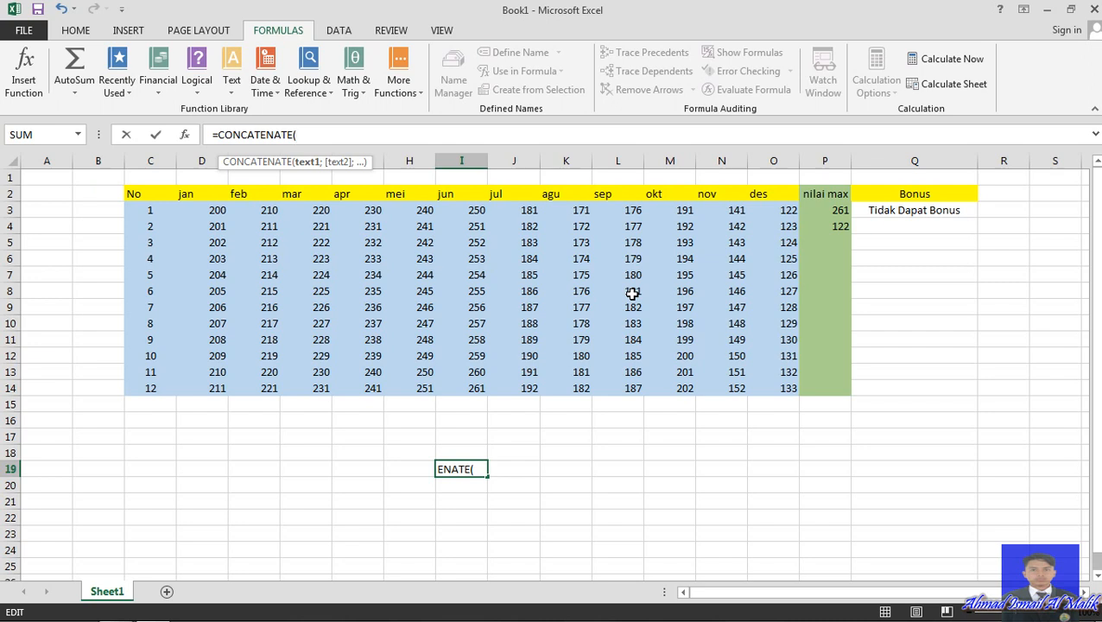
{"action": "left_click", "coordinate": [194, 197]}
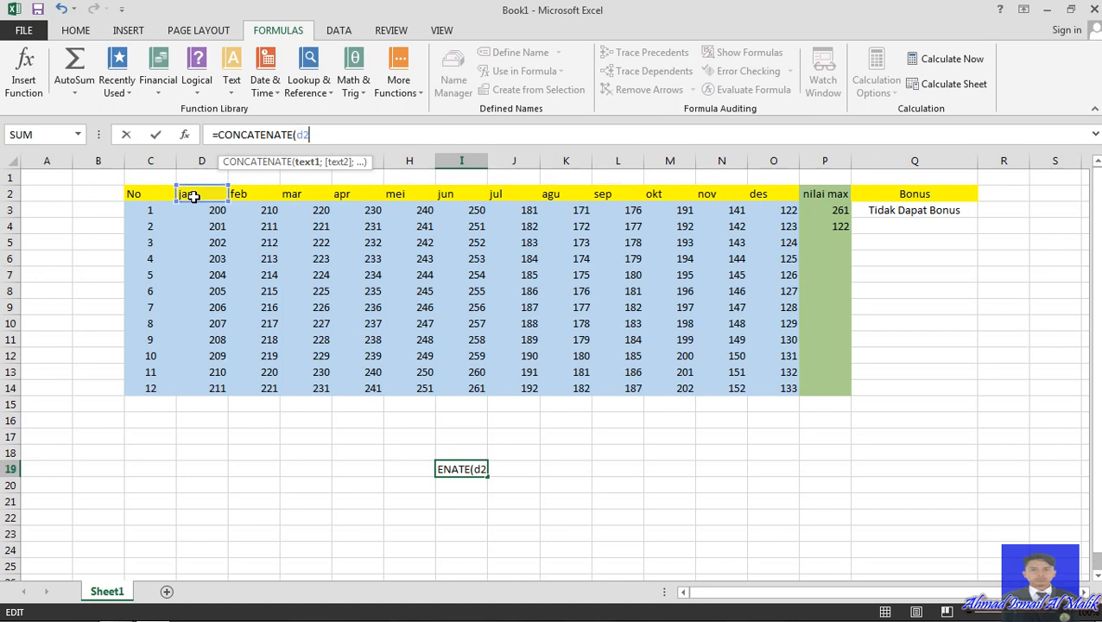
{"action": "type", "text": ":e2"}
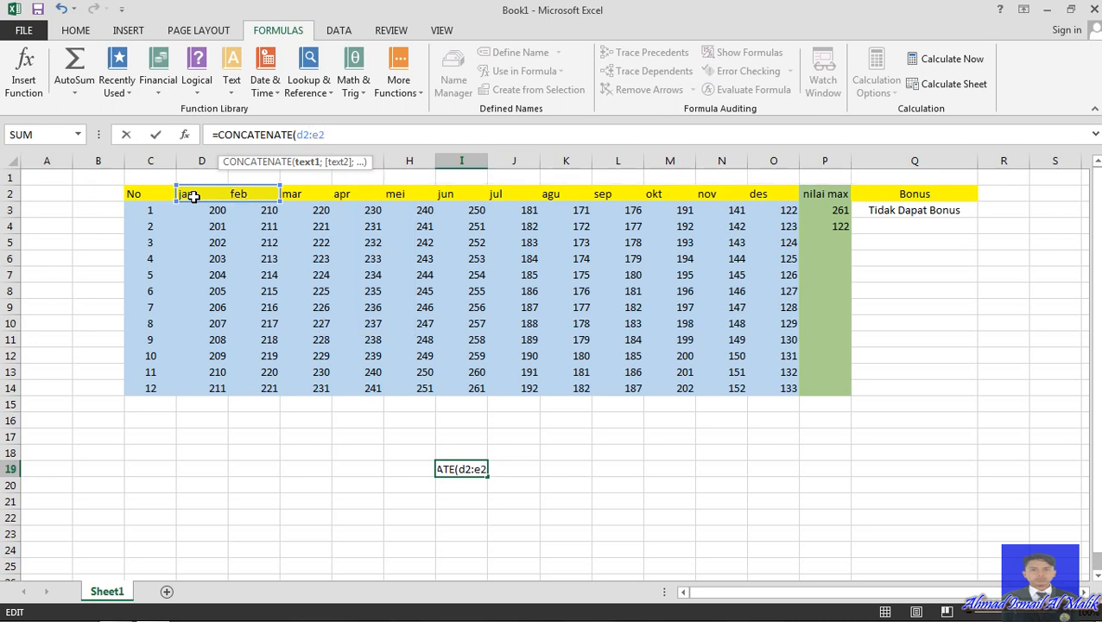
{"action": "key", "text": "Return"}
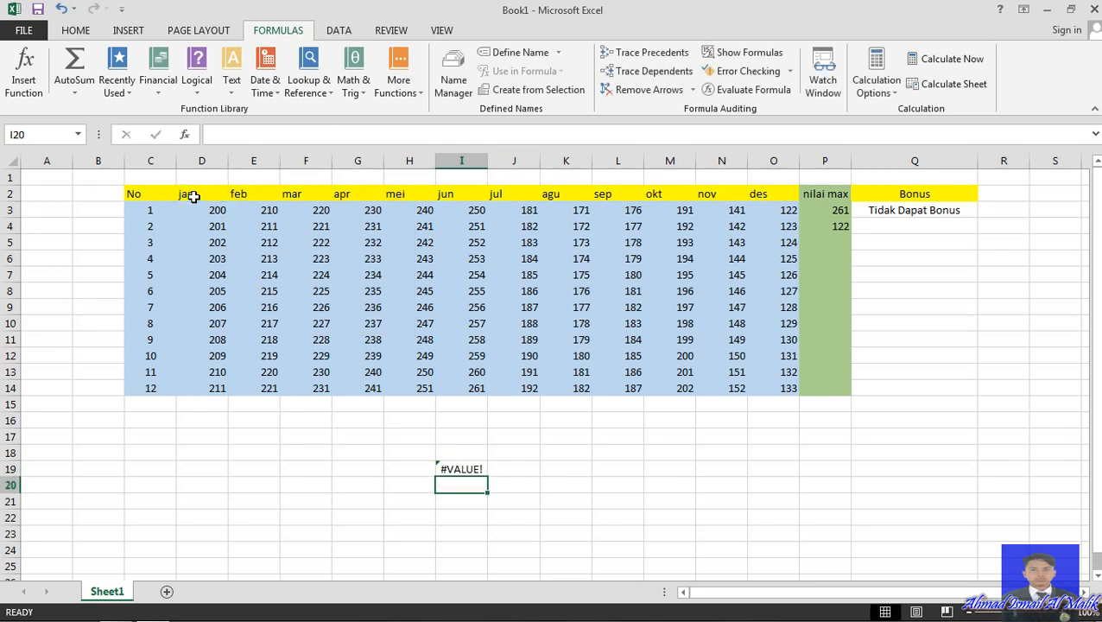
{"action": "key", "text": "Up"}
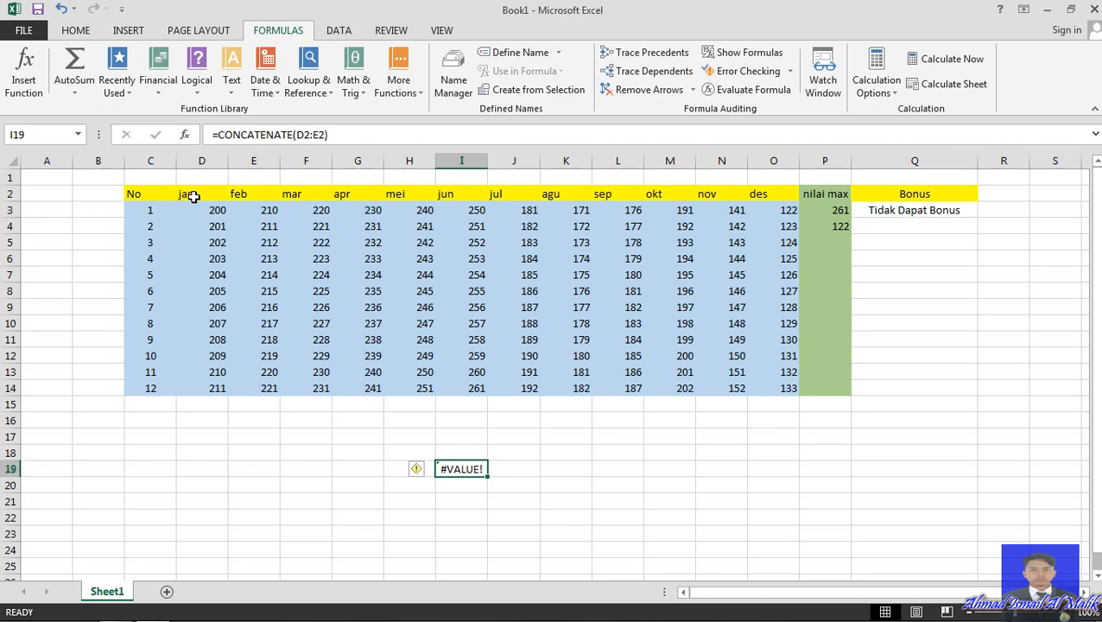
Extend the "jan" header in cell D2 with "uari", leaving a wide gap of spaces between the two parts
{"action": "left_click", "coordinate": [193, 197]}
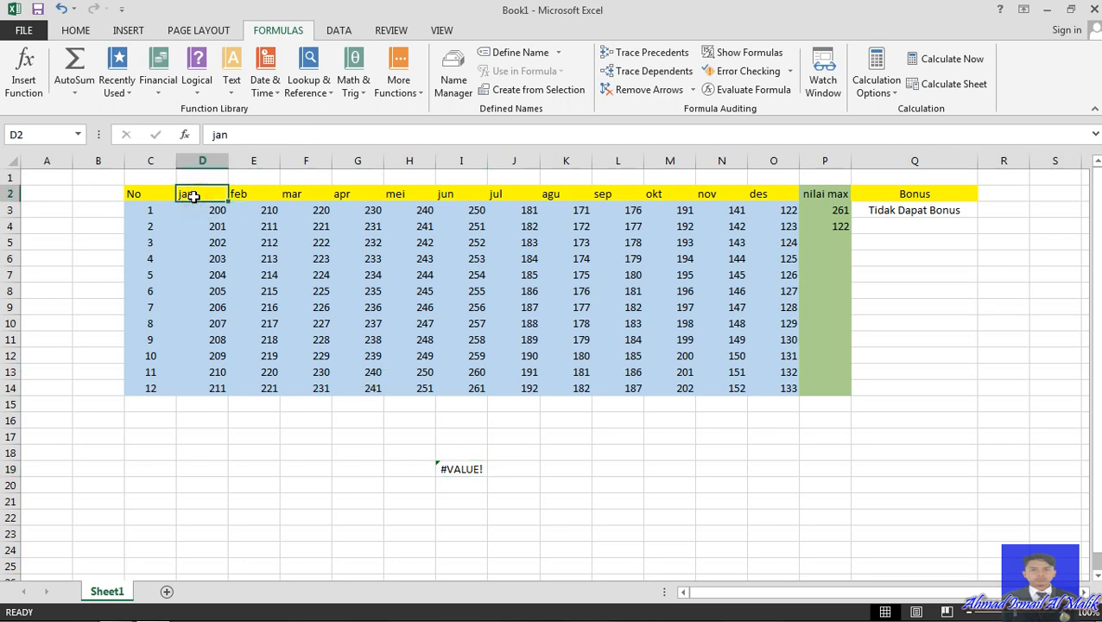
{"action": "left_click", "coordinate": [253, 136]}
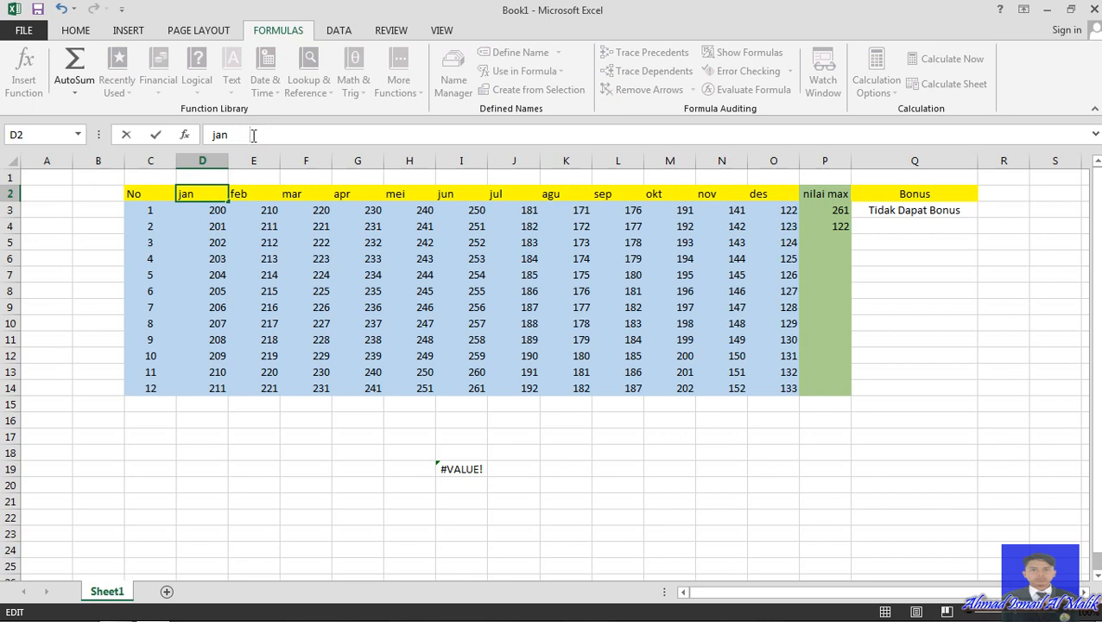
{"action": "type", "text": "uari"}
{"action": "left_click", "coordinate": [295, 276]}
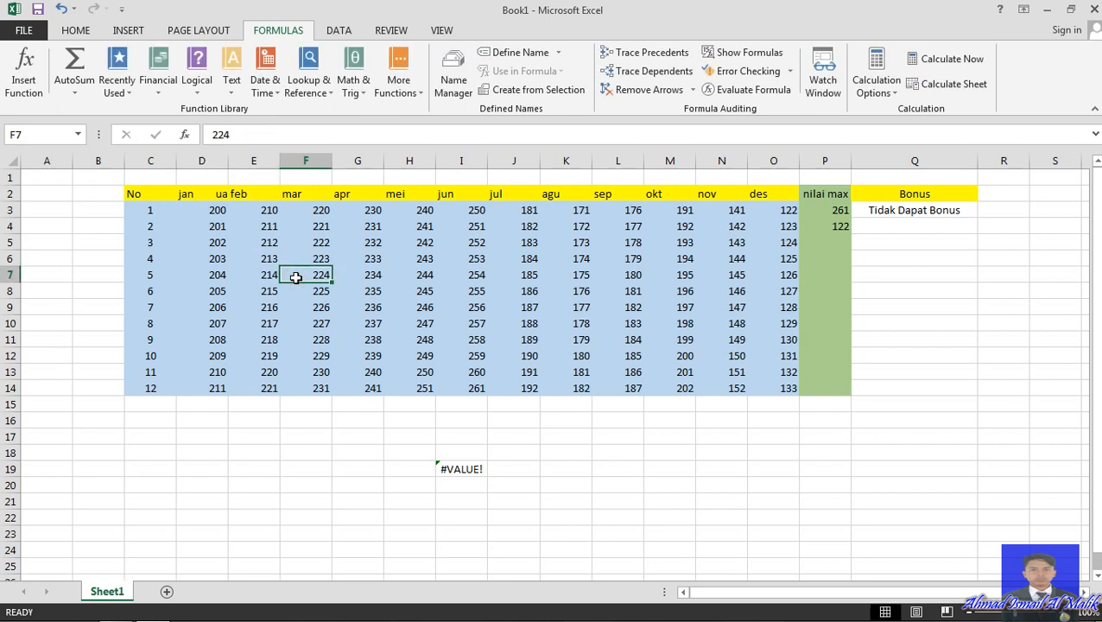
{"action": "left_click", "coordinate": [210, 196]}
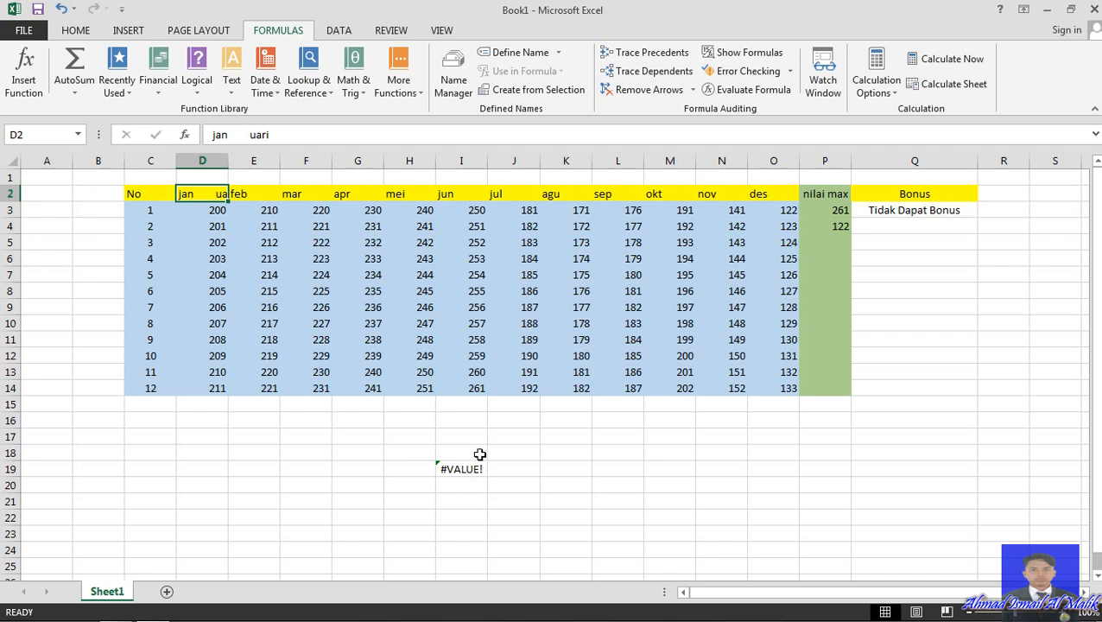
Change the formula in cell I19 to =CONCATENATE(D2) so it refers only to the January header
{"action": "left_click", "coordinate": [452, 465]}
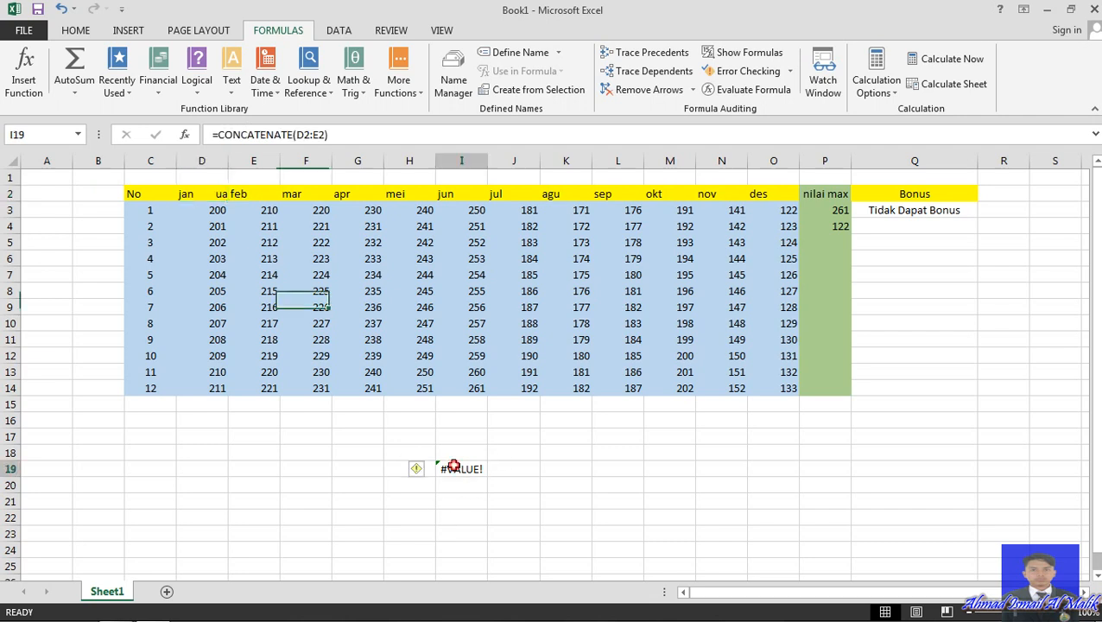
{"action": "left_click", "coordinate": [328, 135]}
{"action": "key", "text": "Left"}
{"action": "key", "text": "BackSpace"}
{"action": "key", "text": "BackSpace"}
{"action": "key", "text": "BackSpace"}
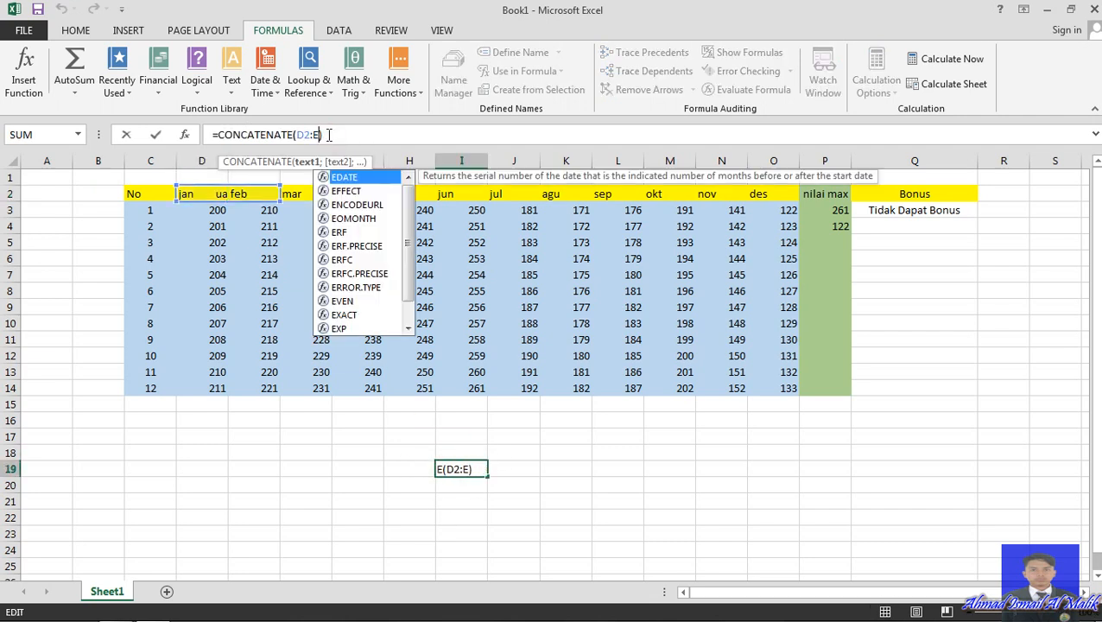
{"action": "key", "text": "Right"}
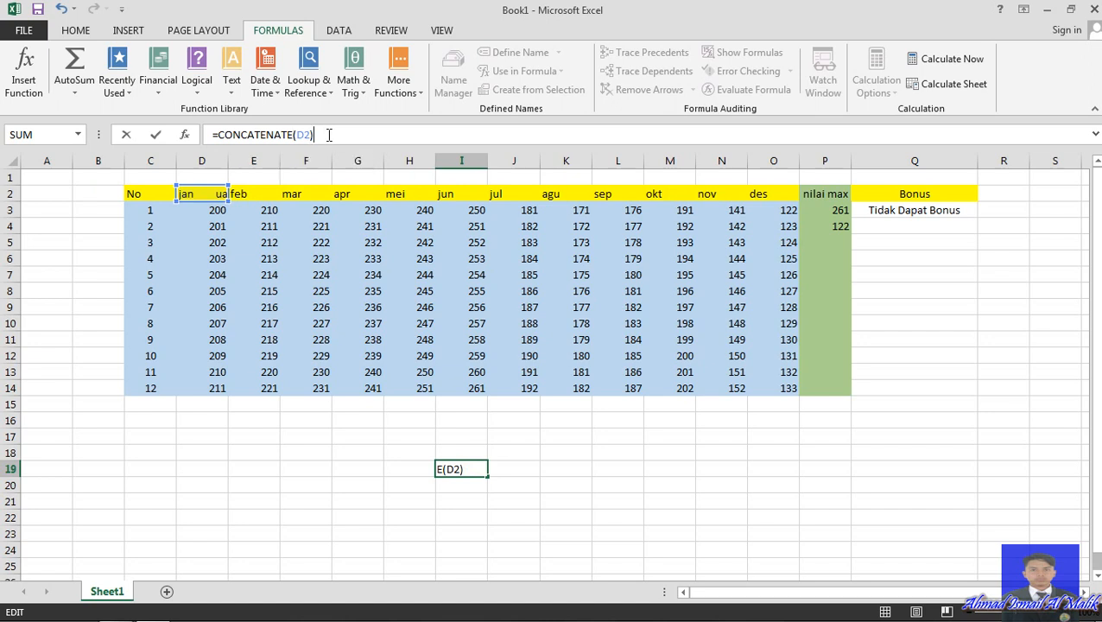
{"action": "key", "text": "Return"}
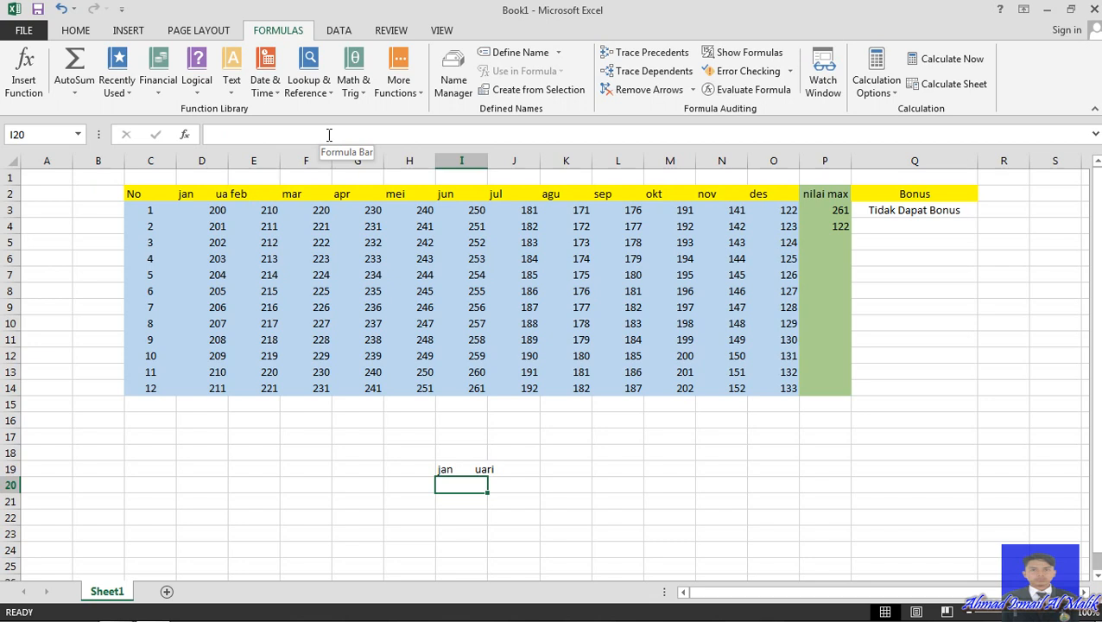
Try to add the "feb" header cell E2 to the CONCATENATE formula in cell I19
{"action": "key", "text": "Up"}
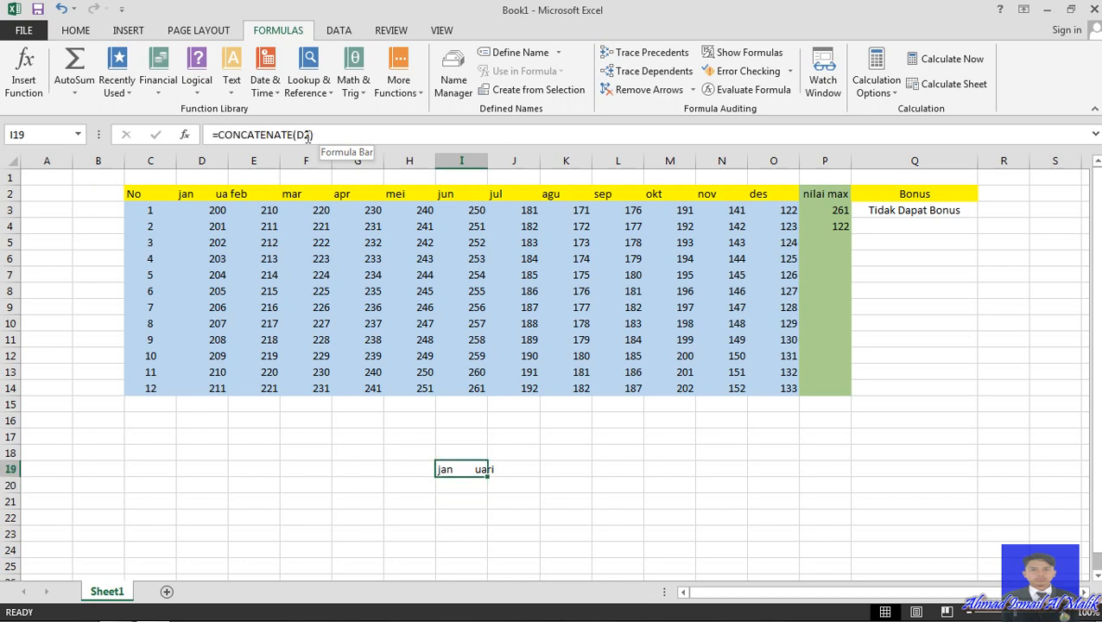
{"action": "left_click", "coordinate": [308, 135]}
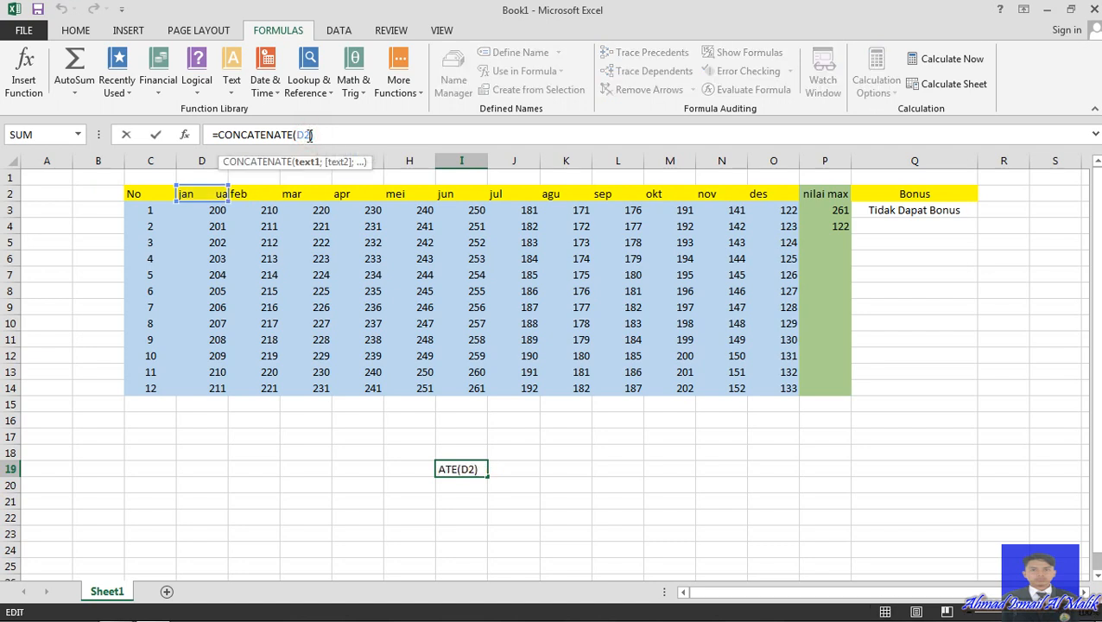
{"action": "double_click", "coordinate": [310, 136]}
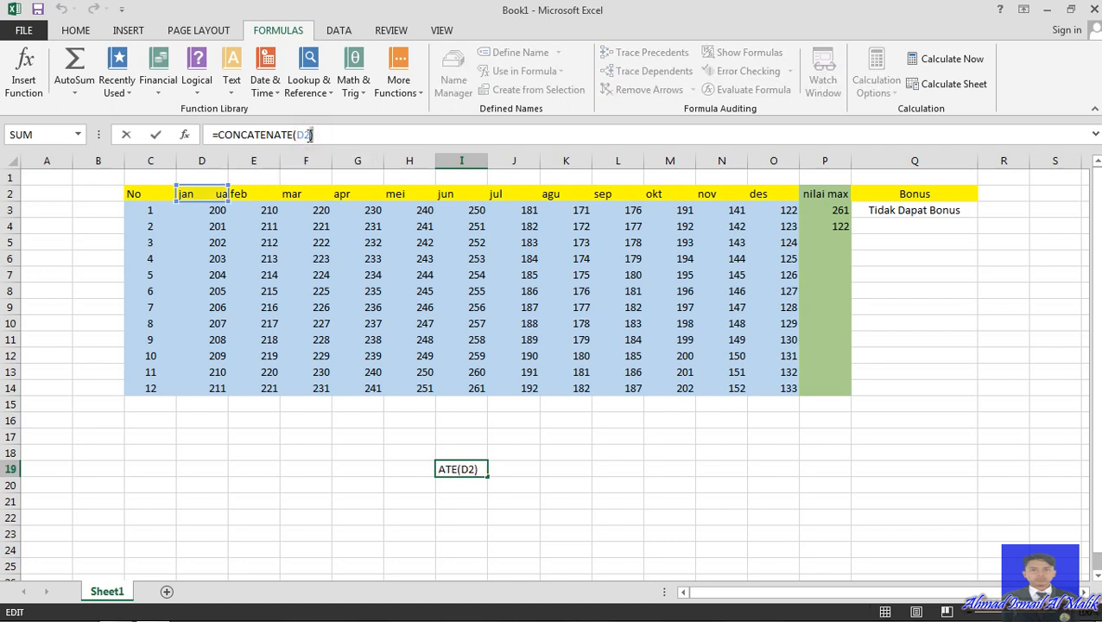
{"action": "left_click", "coordinate": [241, 198], "text": "shift"}
{"action": "left_click", "coordinate": [241, 198]}
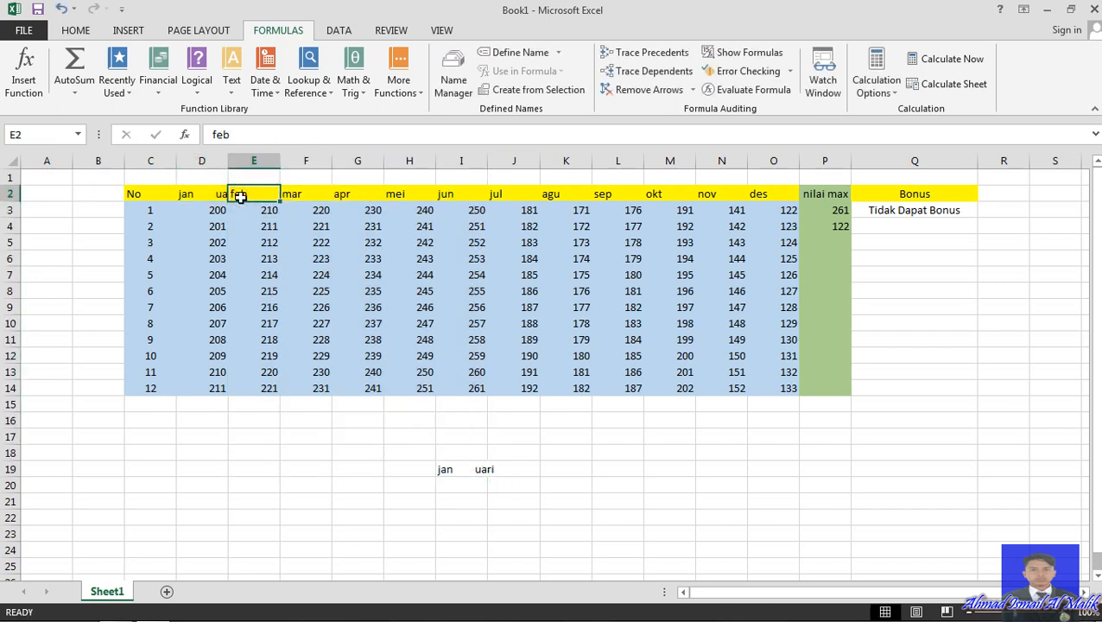
{"action": "left_click", "coordinate": [456, 473]}
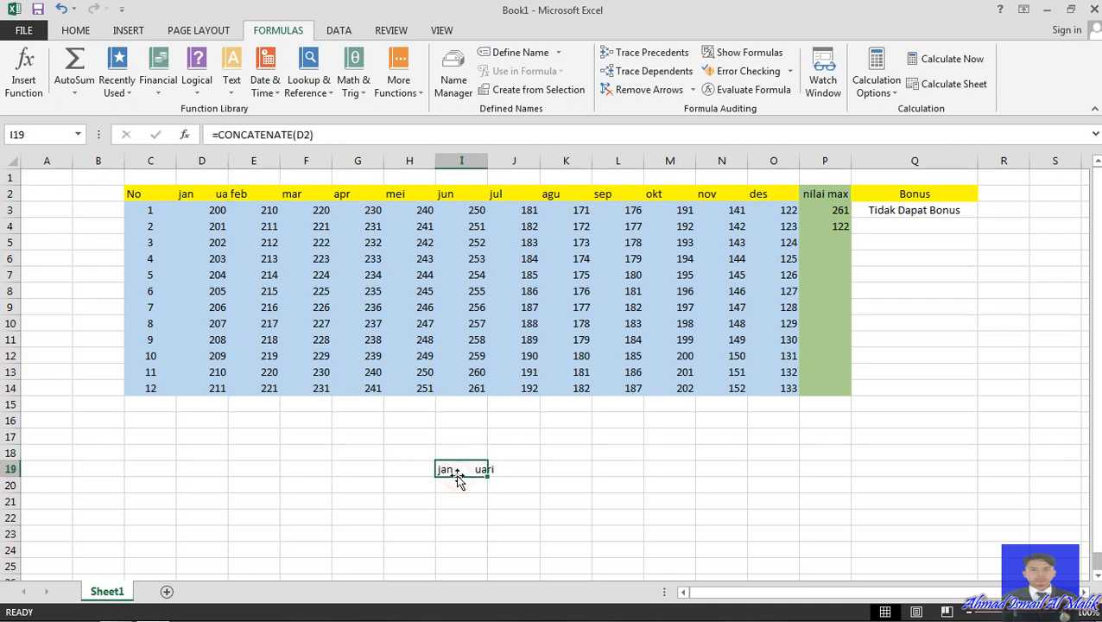
{"action": "left_click", "coordinate": [308, 134]}
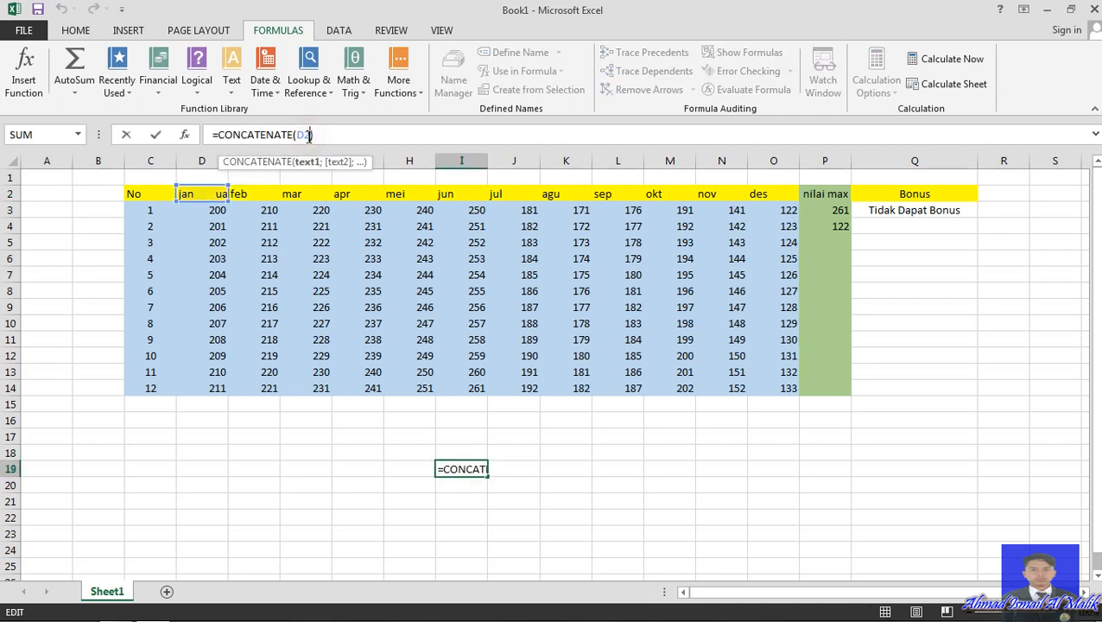
{"action": "left_click", "coordinate": [239, 197], "text": "shift"}
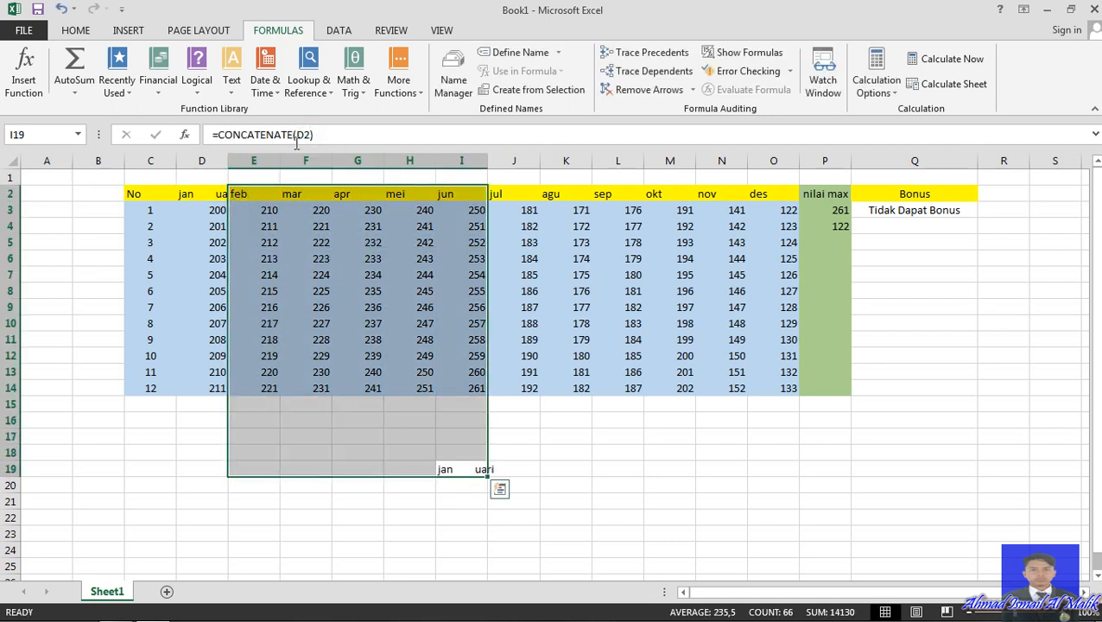
{"action": "left_click", "coordinate": [326, 131]}
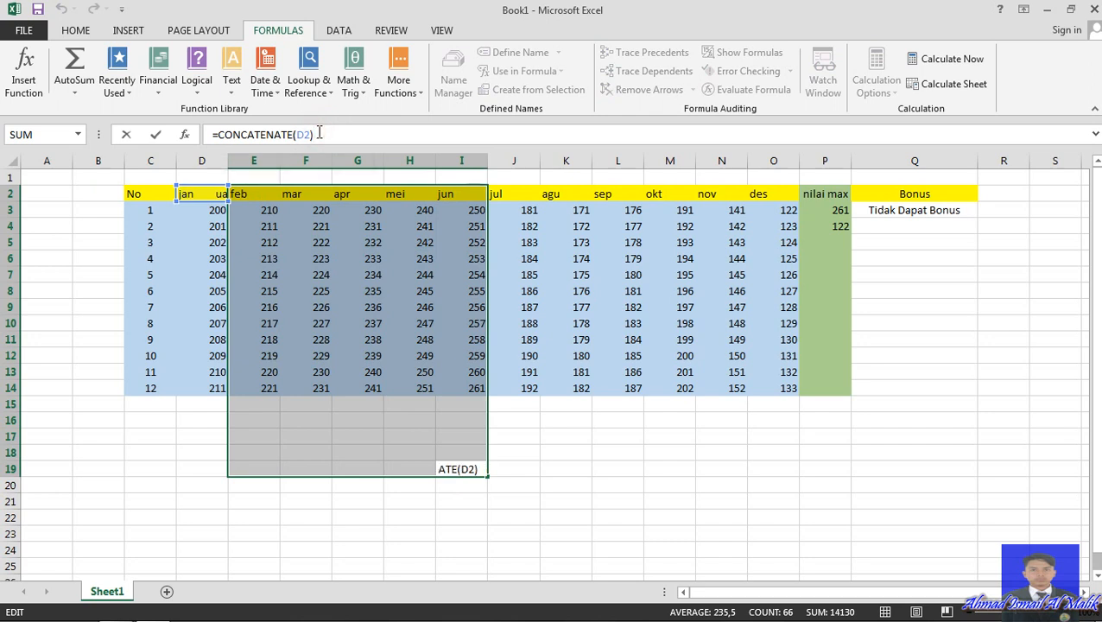
{"action": "key", "text": "Left"}
{"action": "key", "text": "Left"}
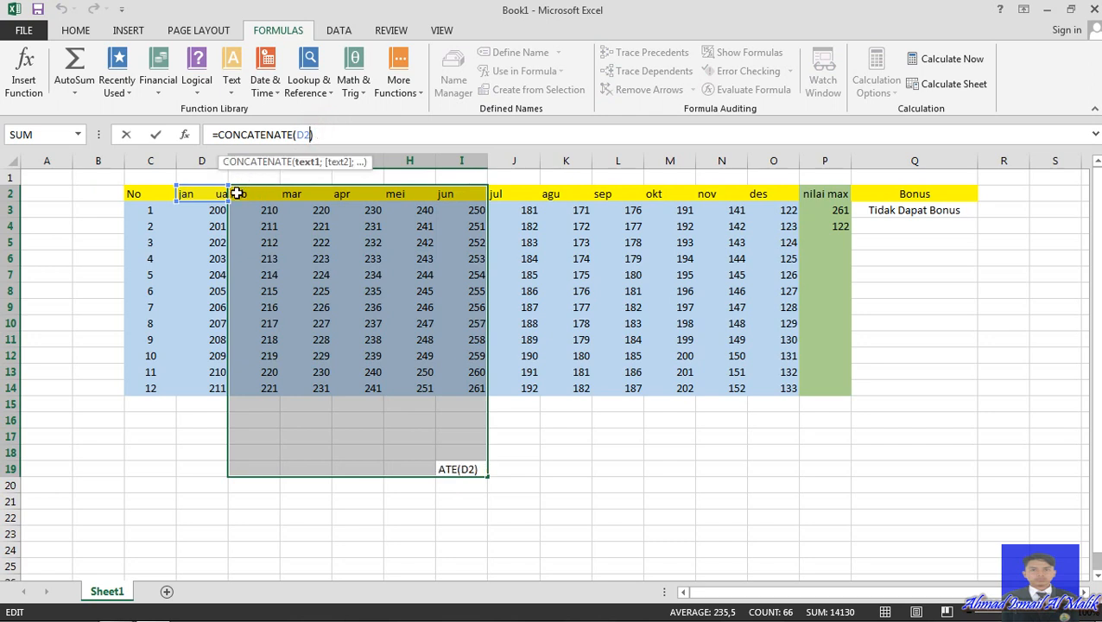
{"action": "key", "text": "Return"}
{"action": "left_click_drag", "start_coordinate": [236, 193], "coordinate": [236, 193]}
{"action": "left_click", "coordinate": [417, 514]}
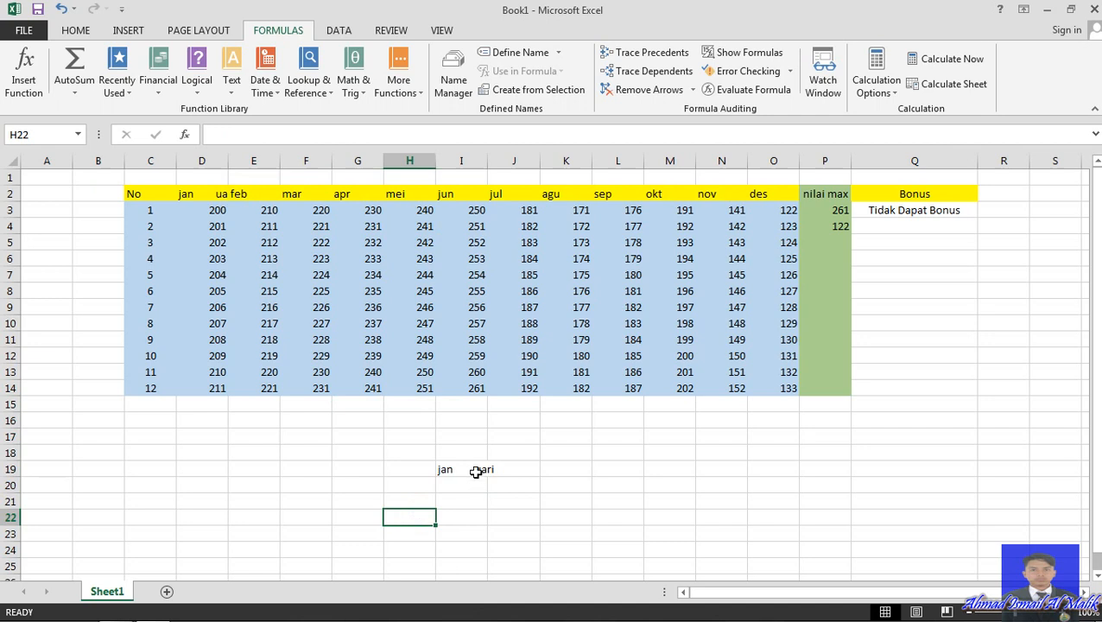
Replace the CONCATENATE function in cell I19 with the formula =LEFT(D2)
{"action": "left_click", "coordinate": [475, 469]}
{"action": "left_click", "coordinate": [328, 127]}
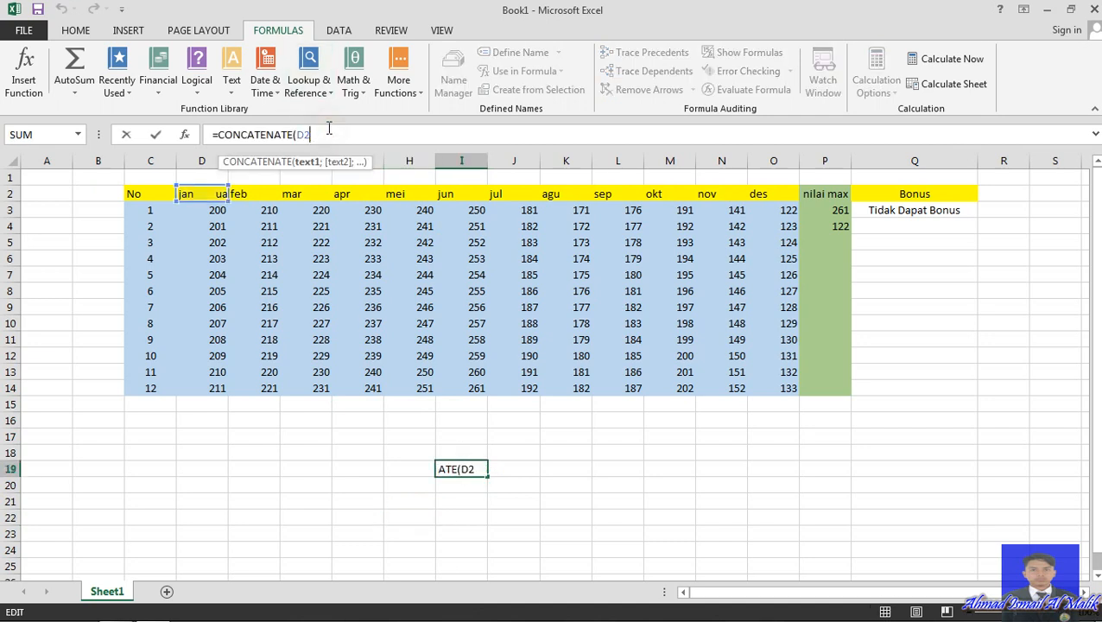
{"action": "key", "text": "BackSpace"}
{"action": "key", "text": "BackSpace"}
{"action": "key", "text": "BackSpace"}
{"action": "key", "text": "BackSpace"}
{"action": "key", "text": "BackSpace"}
{"action": "key", "text": "BackSpace"}
{"action": "key", "text": "BackSpace"}
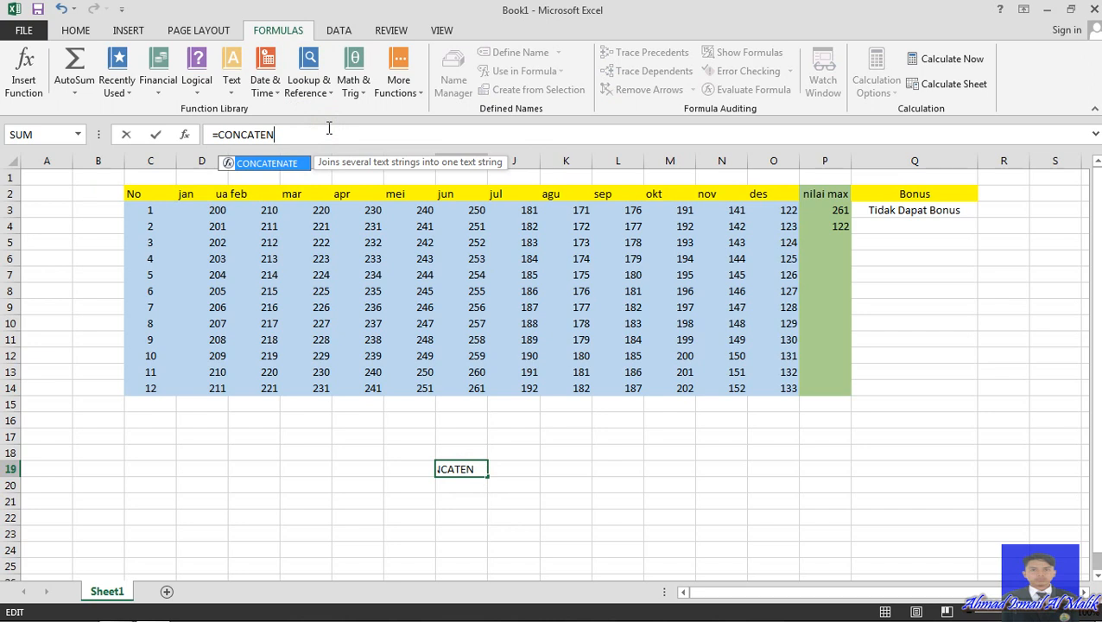
{"action": "key", "text": "BackSpace"}
{"action": "key", "text": "BackSpace"}
{"action": "key", "text": "BackSpace"}
{"action": "key", "text": "BackSpace"}
{"action": "key", "text": "BackSpace"}
{"action": "key", "text": "BackSpace"}
{"action": "key", "text": "BackSpace"}
{"action": "key", "text": "BackSpace"}
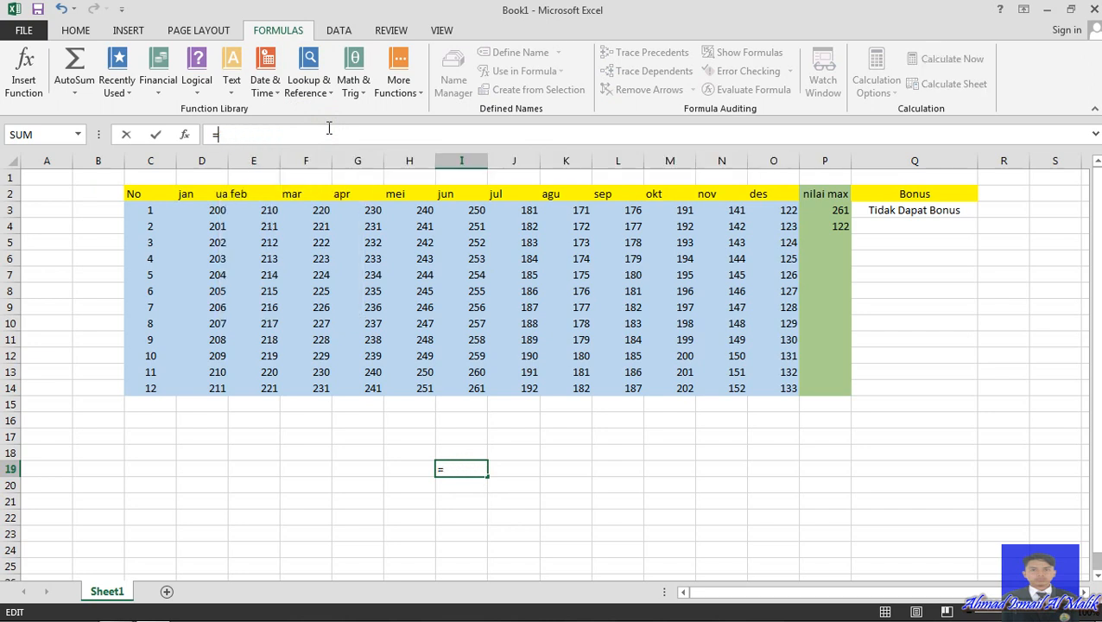
{"action": "type", "text": "lef"}
{"action": "key", "text": "Tab"}
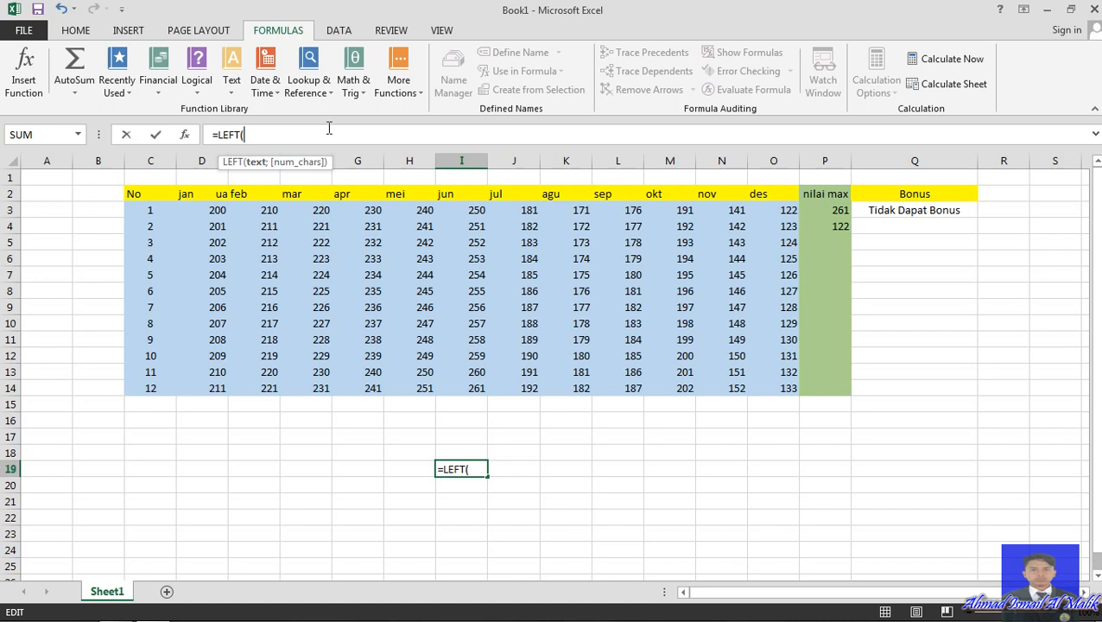
{"action": "type", "text": "d2"}
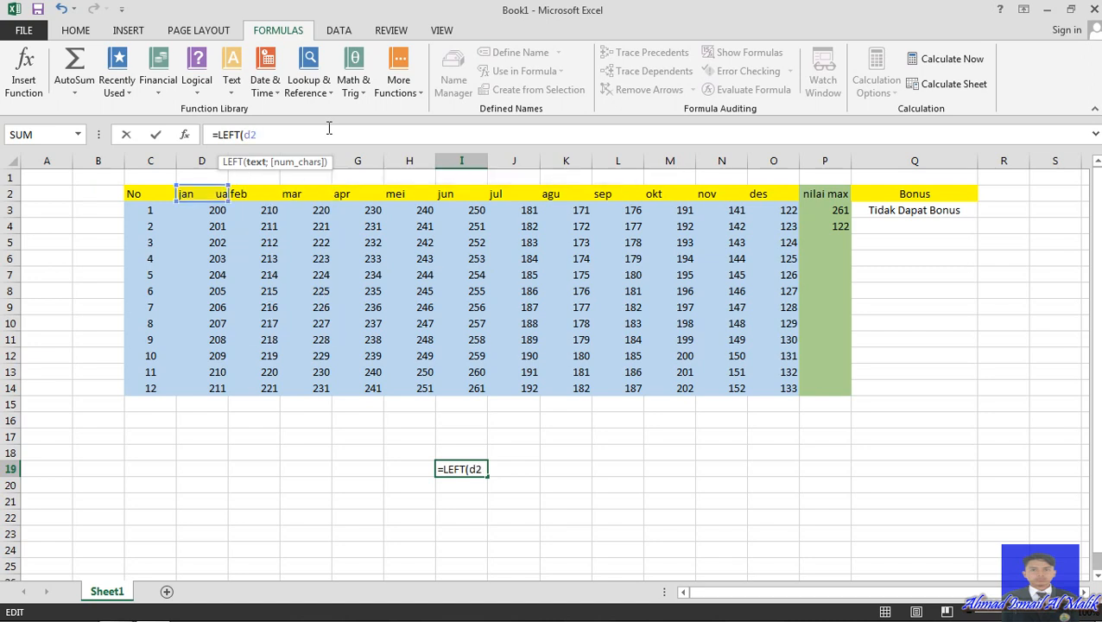
{"action": "key", "text": "Return"}
{"action": "key", "text": "Up"}
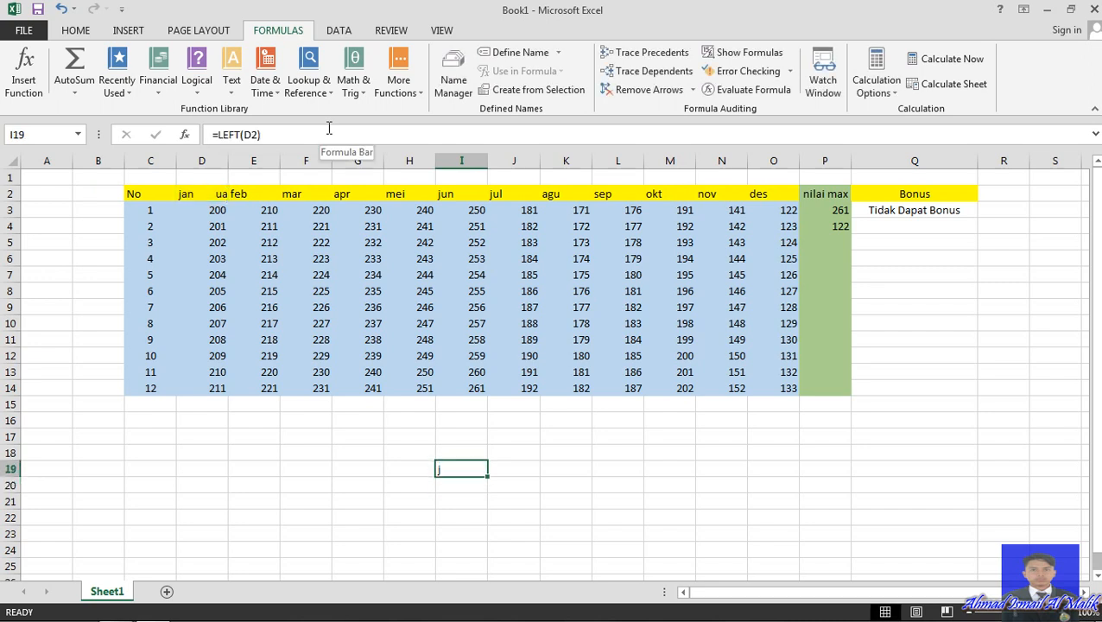
Add a character count of 3 to the LEFT formula in cell I19, making it =LEFT(D2;3)
{"action": "left_click", "coordinate": [195, 194]}
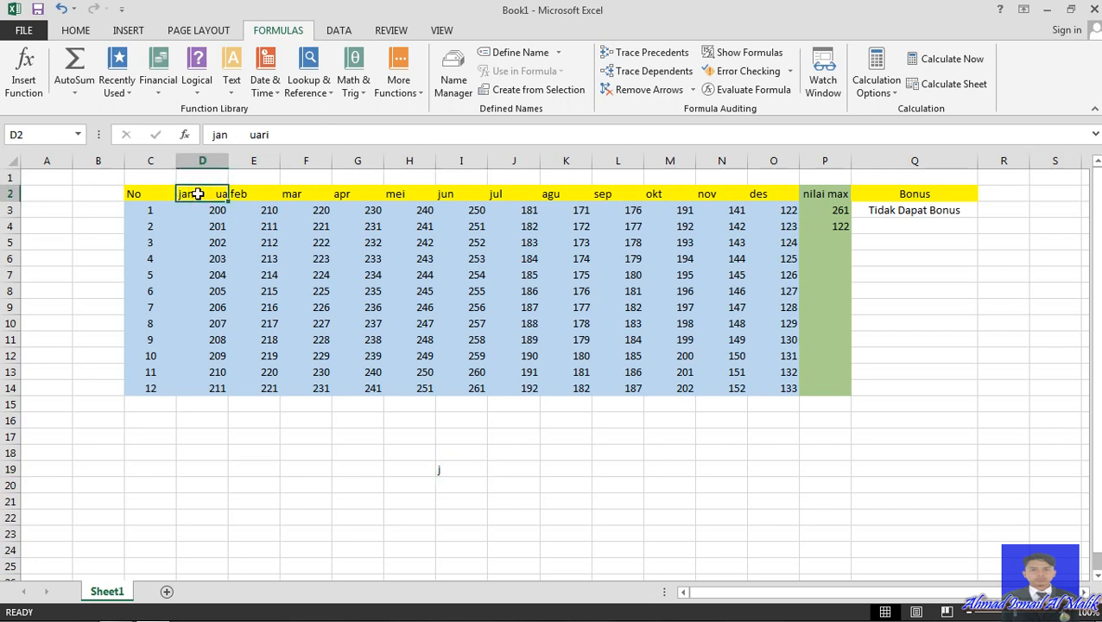
{"action": "left_click", "coordinate": [441, 470]}
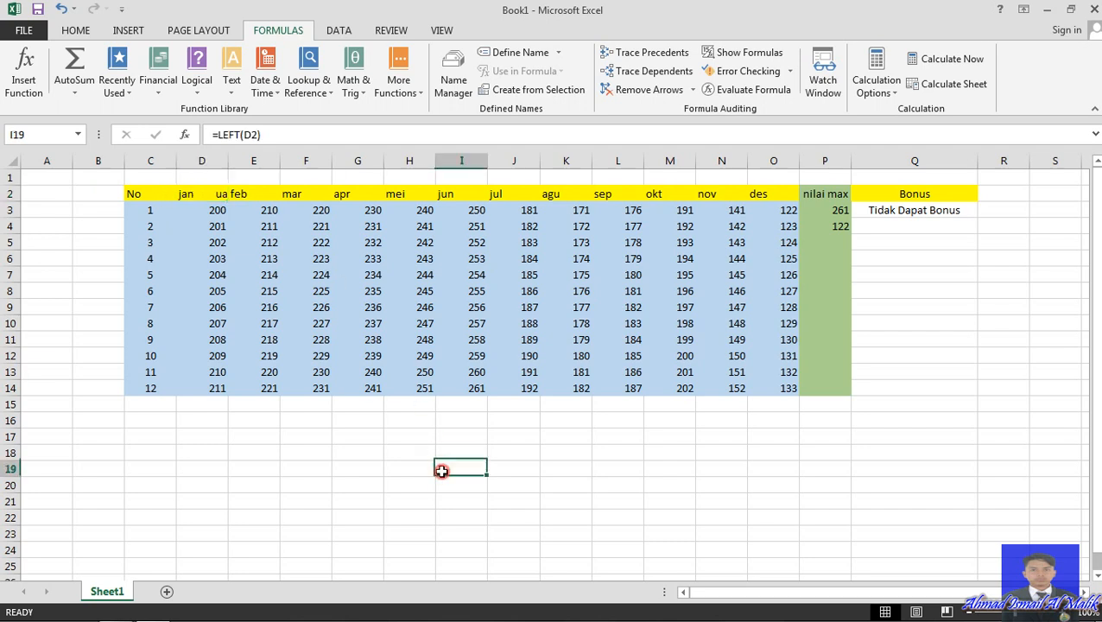
{"action": "left_click", "coordinate": [257, 134]}
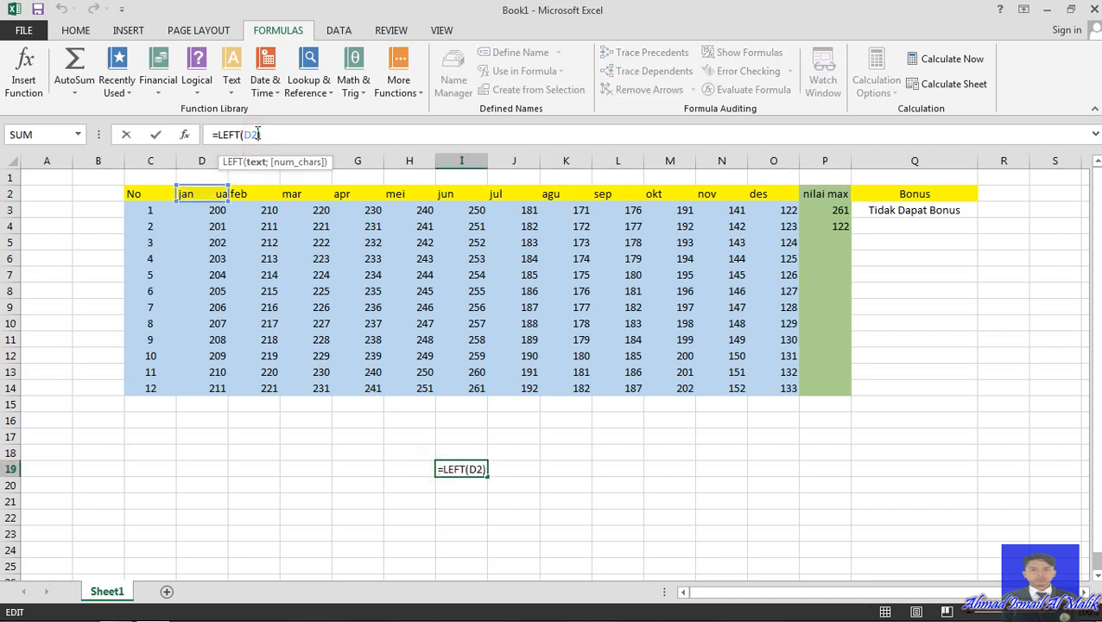
{"action": "type", "text": ";"}
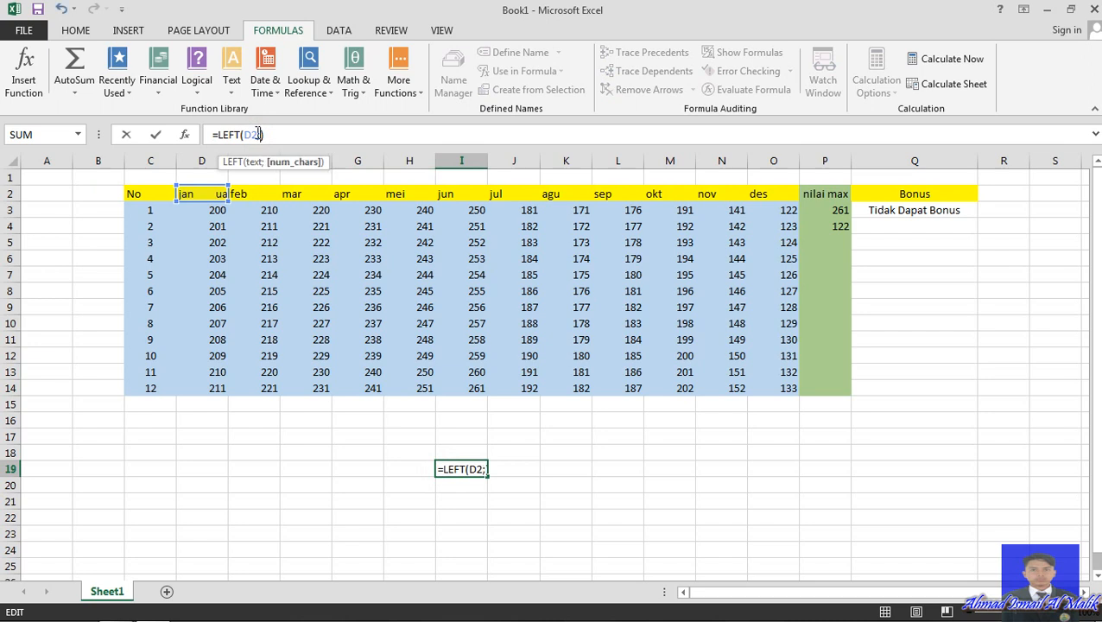
{"action": "type", "text": "3"}
{"action": "key", "text": "Return"}
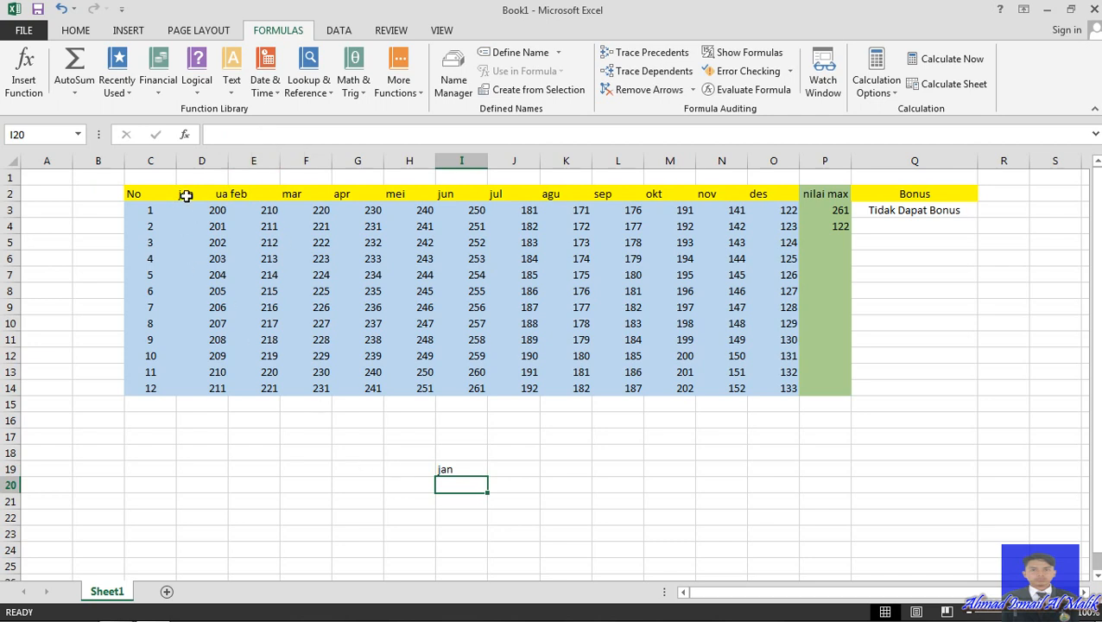
Remove the character count from the formula in cell I19 so it reads =LEFT(D2)
{"action": "left_click", "coordinate": [260, 136]}
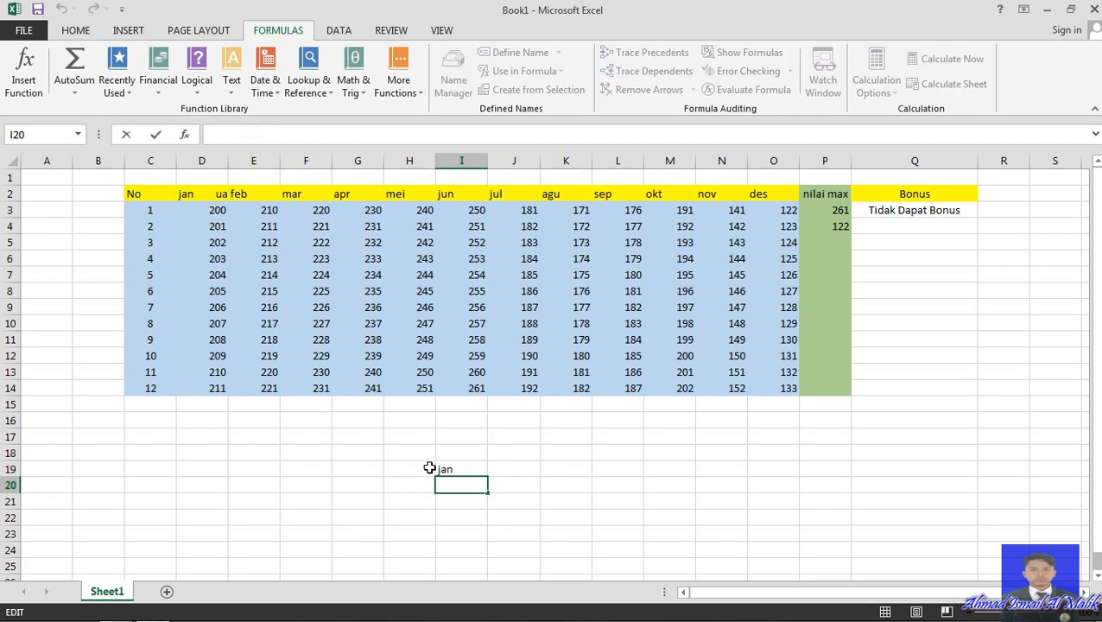
{"action": "left_click", "coordinate": [459, 466]}
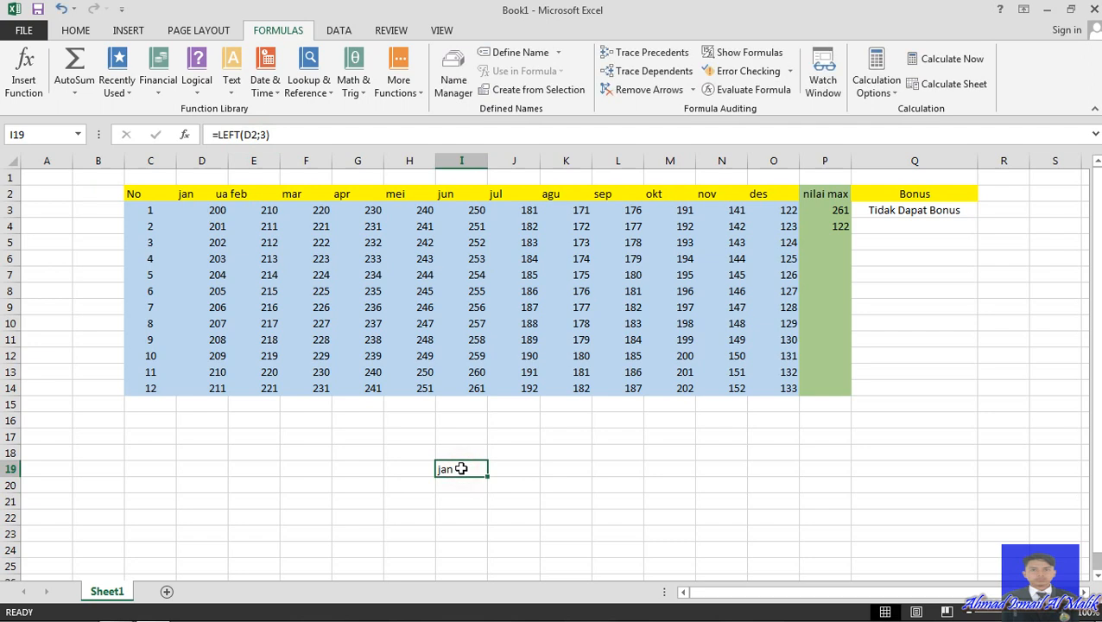
{"action": "left_click", "coordinate": [265, 135]}
{"action": "key", "text": "BackSpace"}
{"action": "key", "text": "BackSpace"}
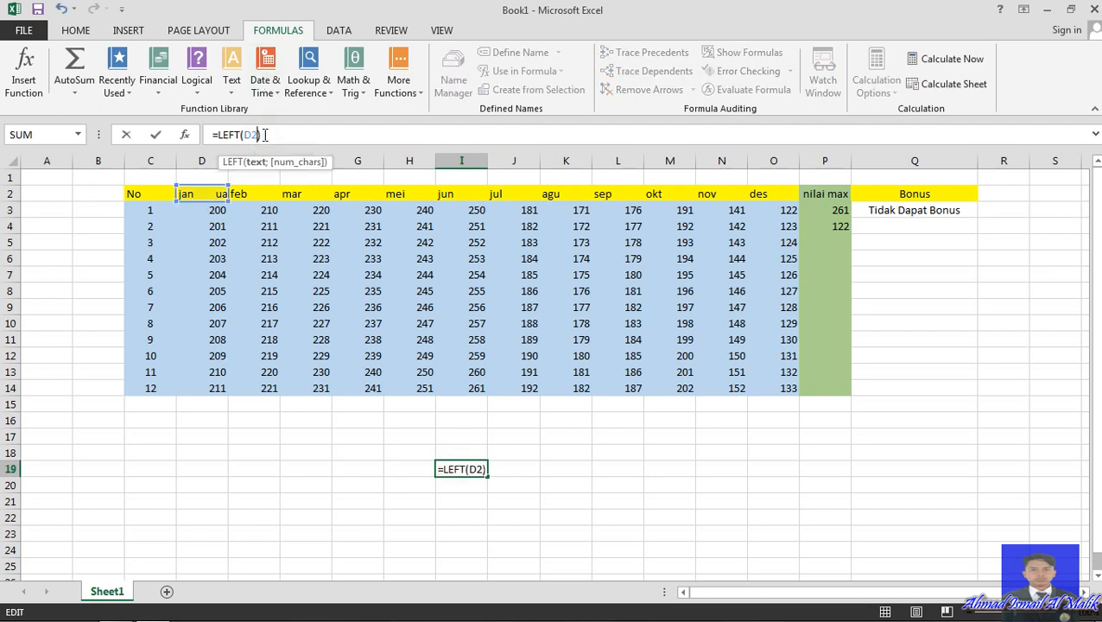
{"action": "key", "text": "ctrl+Return"}
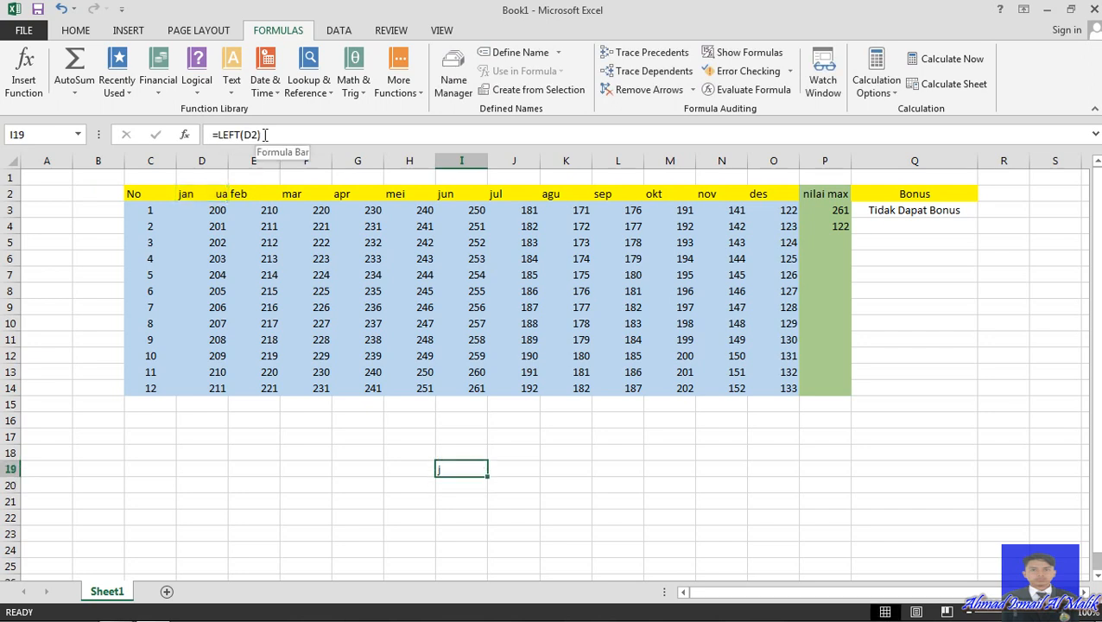
Replace the LEFT formula in cell I19 with the start of a MID function
{"action": "left_click", "coordinate": [274, 136]}
{"action": "key", "text": "BackSpace"}
{"action": "key", "text": "BackSpace"}
{"action": "key", "text": "BackSpace"}
{"action": "key", "text": "BackSpace"}
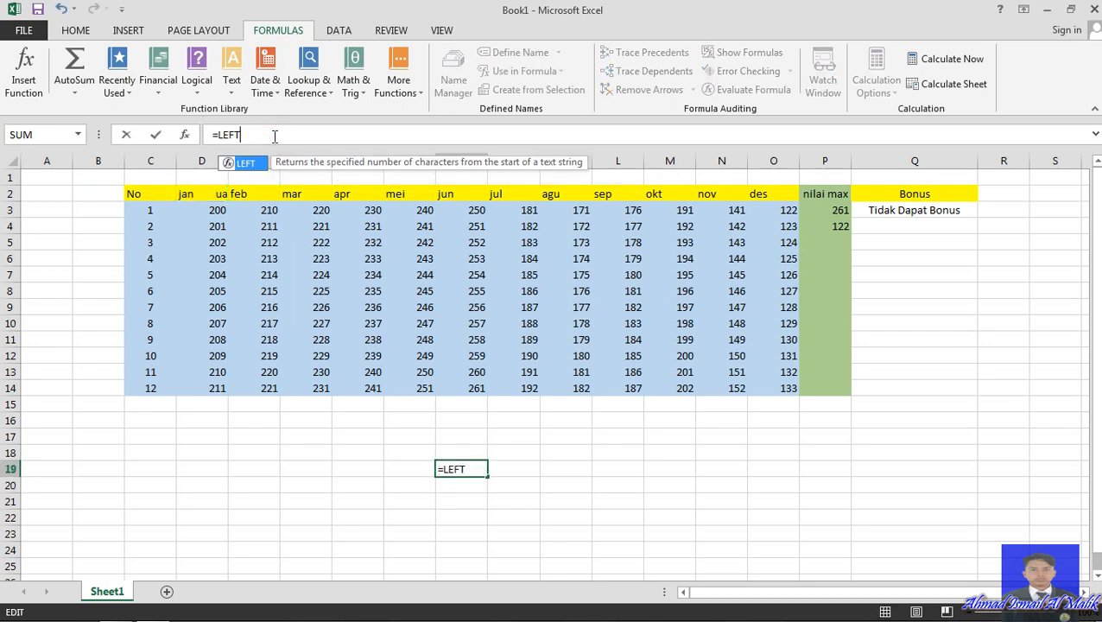
{"action": "key", "text": "BackSpace"}
{"action": "key", "text": "BackSpace"}
{"action": "key", "text": "BackSpace"}
{"action": "key", "text": "BackSpace"}
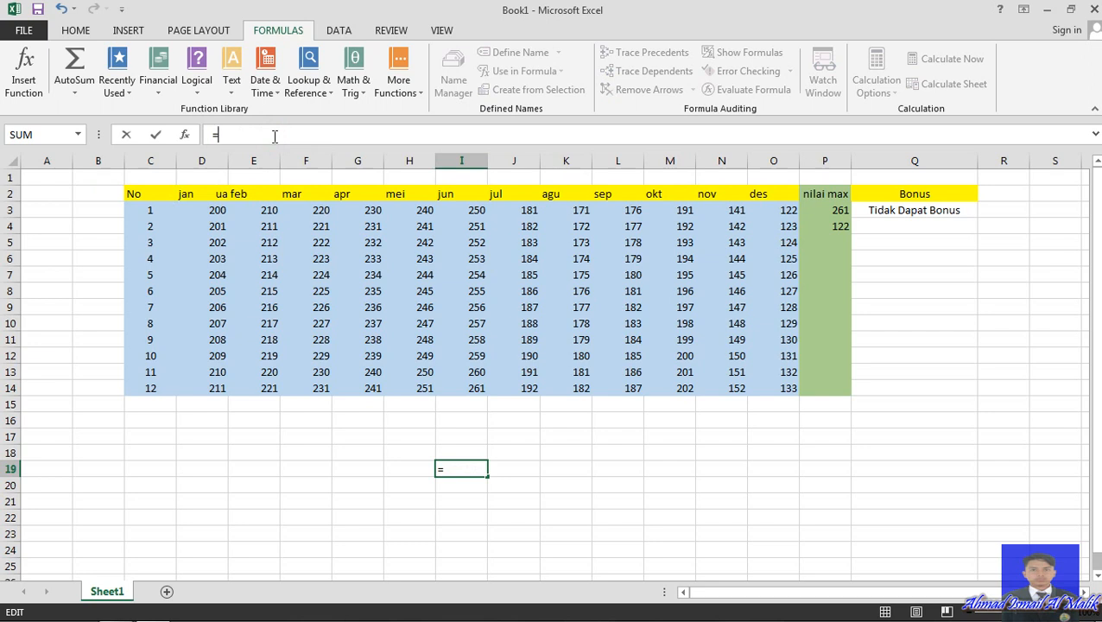
{"action": "type", "text": "mid"}
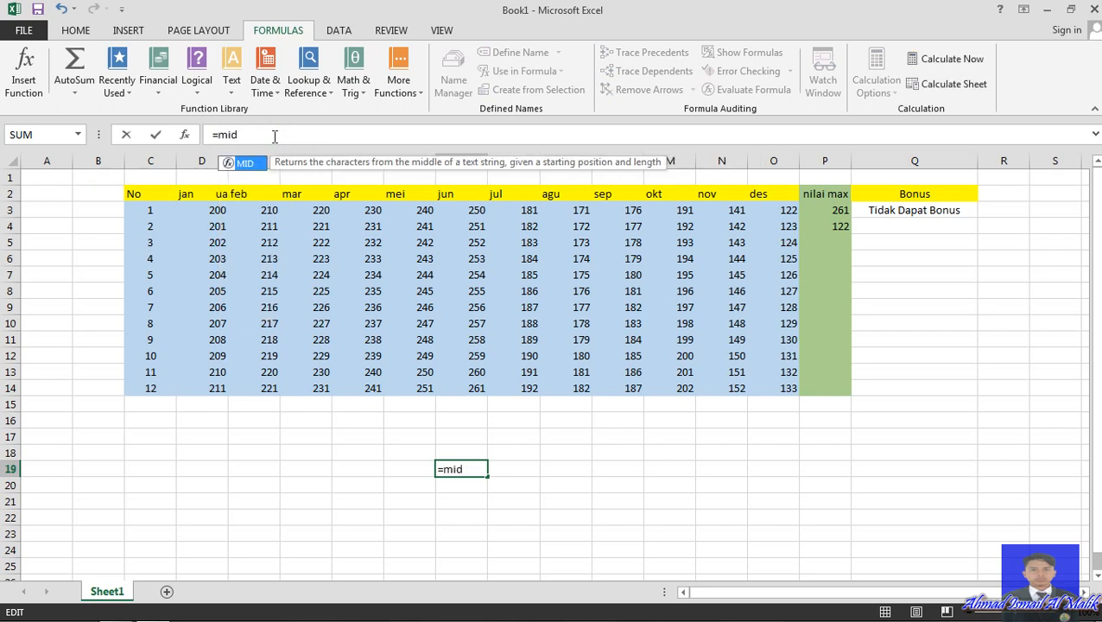
{"action": "key", "text": "Tab"}
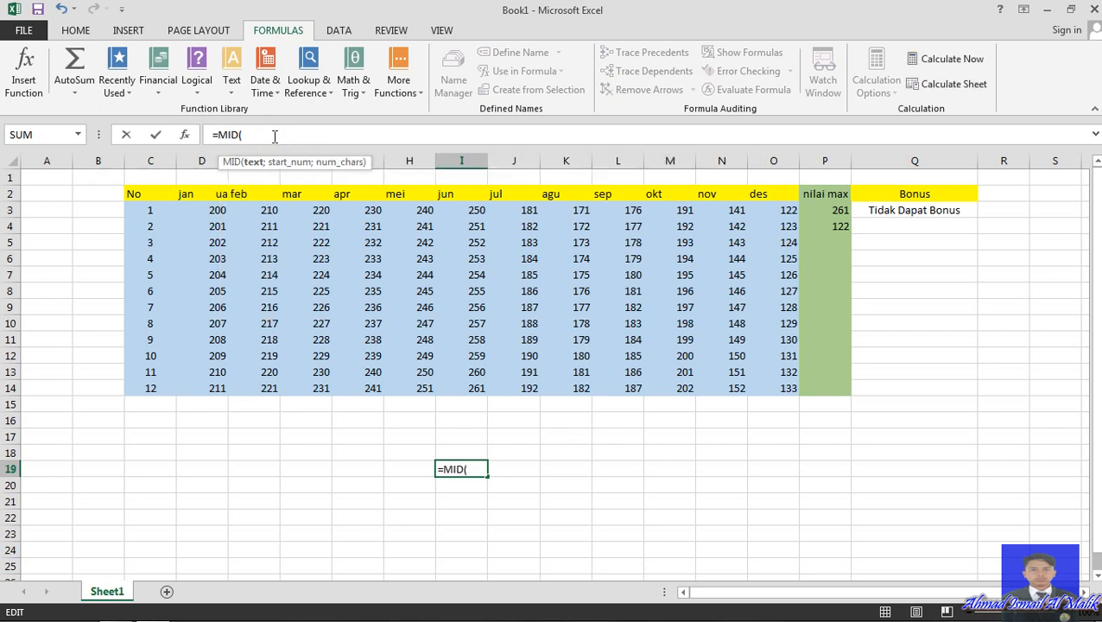
{"action": "left_click", "coordinate": [240, 191]}
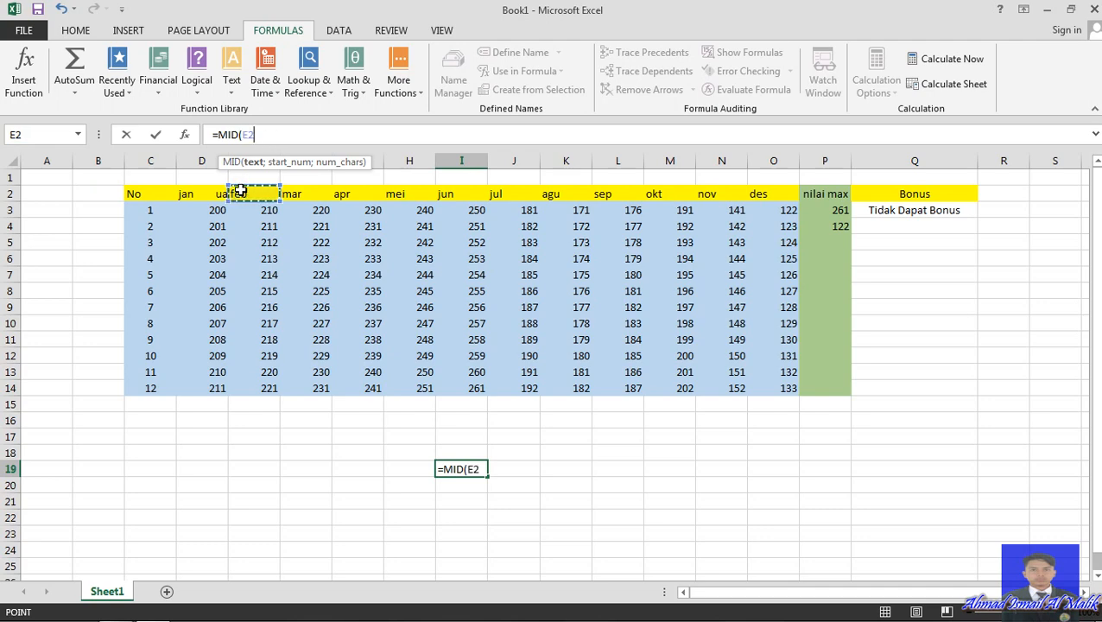
{"action": "key", "text": "Return"}
{"action": "key", "text": "Return"}
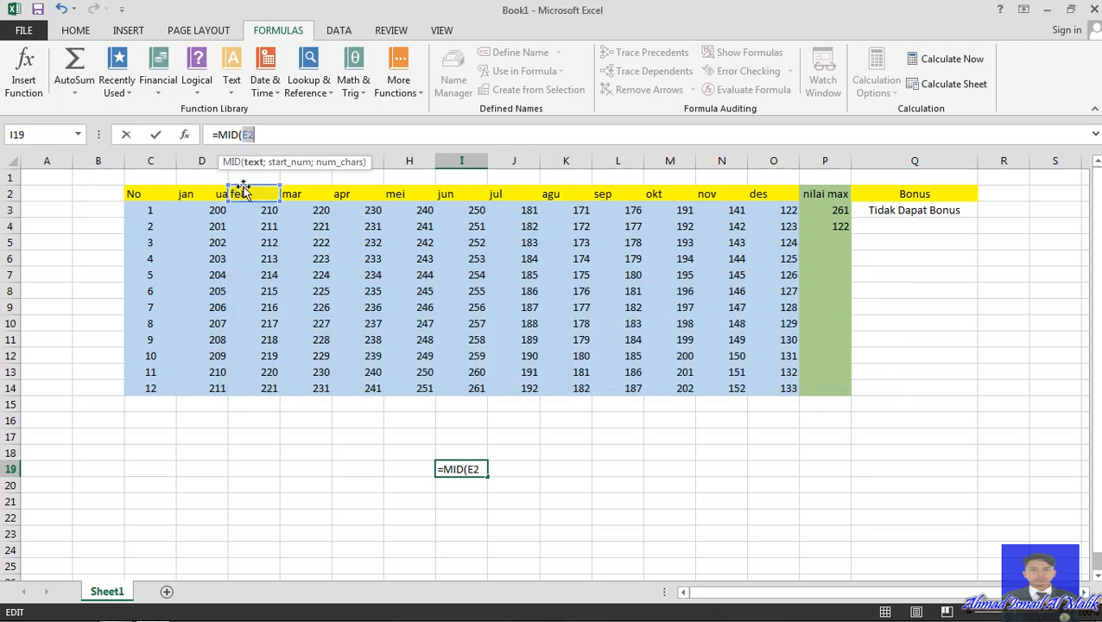
{"action": "left_click", "coordinate": [306, 134]}
{"action": "key", "text": "BackSpace"}
{"action": "key", "text": "BackSpace"}
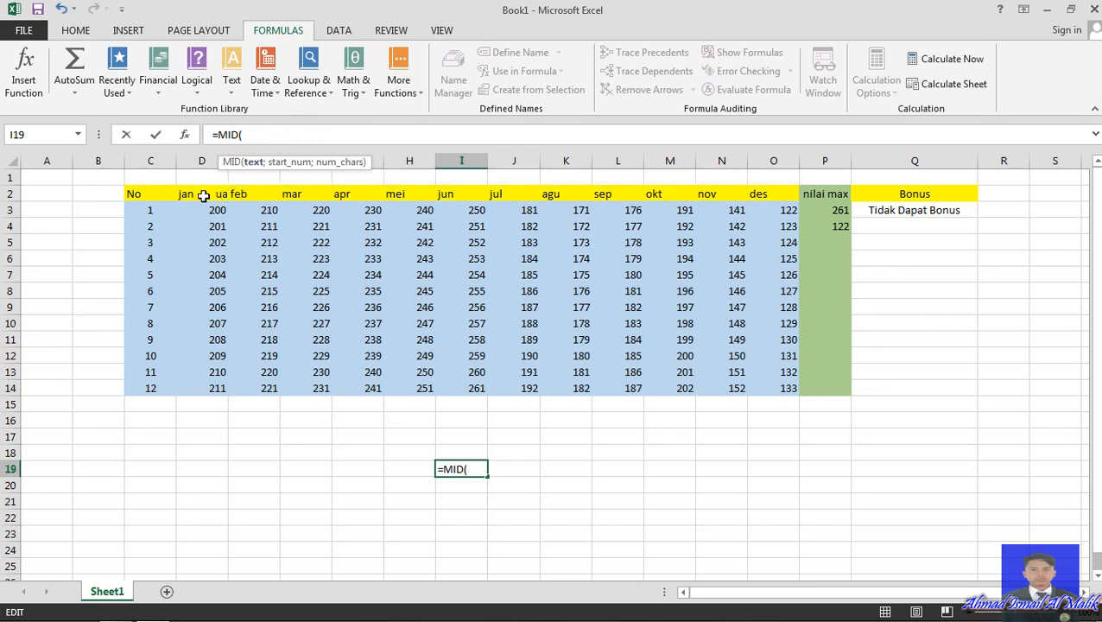
Enter the "jan" header cell D2 as the MID function's text and 2 as its start number
{"action": "left_click", "coordinate": [192, 193]}
{"action": "key", "text": "Return"}
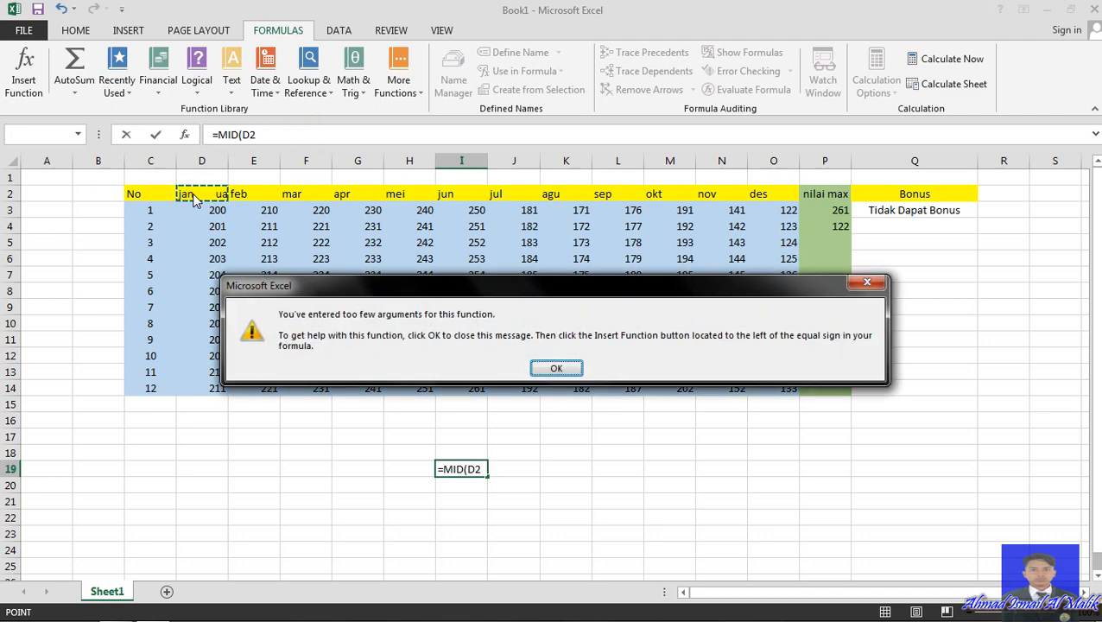
{"action": "key", "text": "Return"}
{"action": "type", "text": ";"}
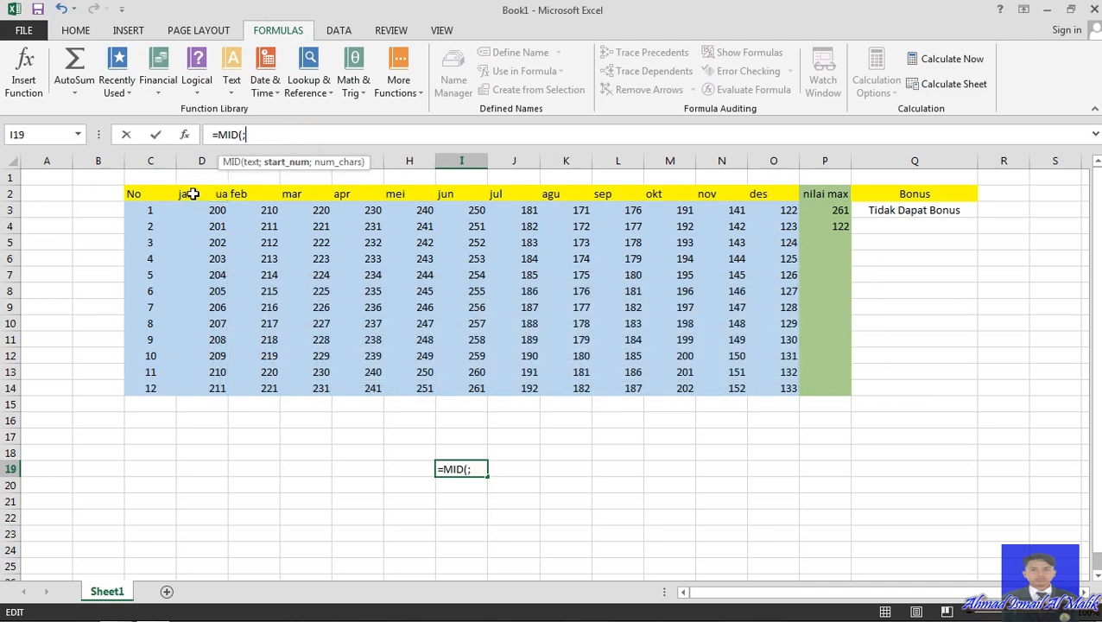
{"action": "key", "text": "BackSpace"}
{"action": "left_click", "coordinate": [191, 193]}
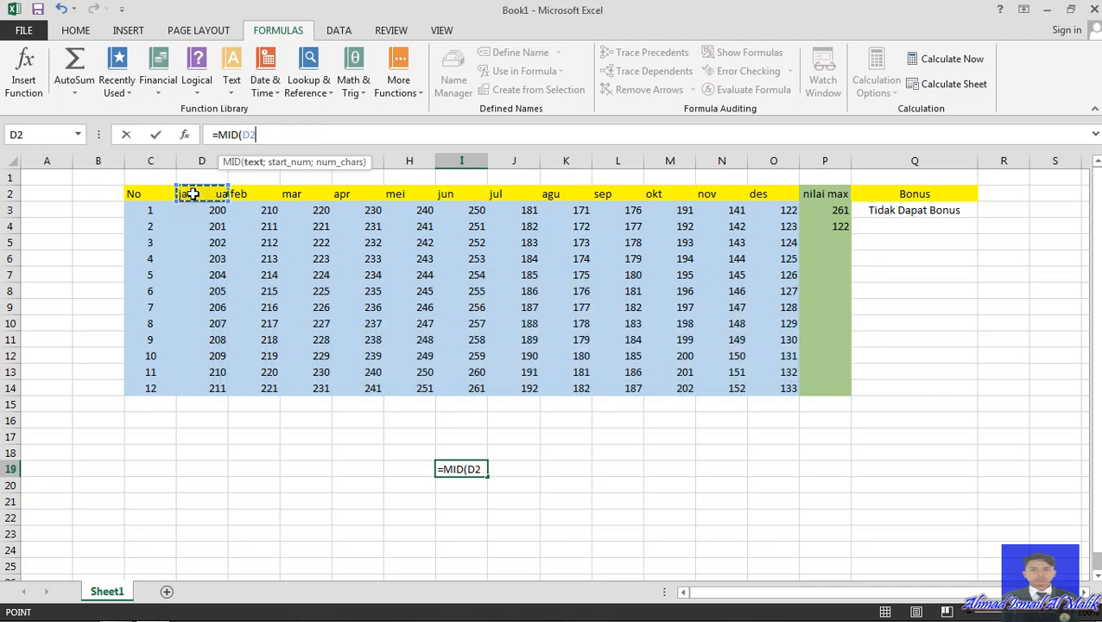
{"action": "type", "text": ";"}
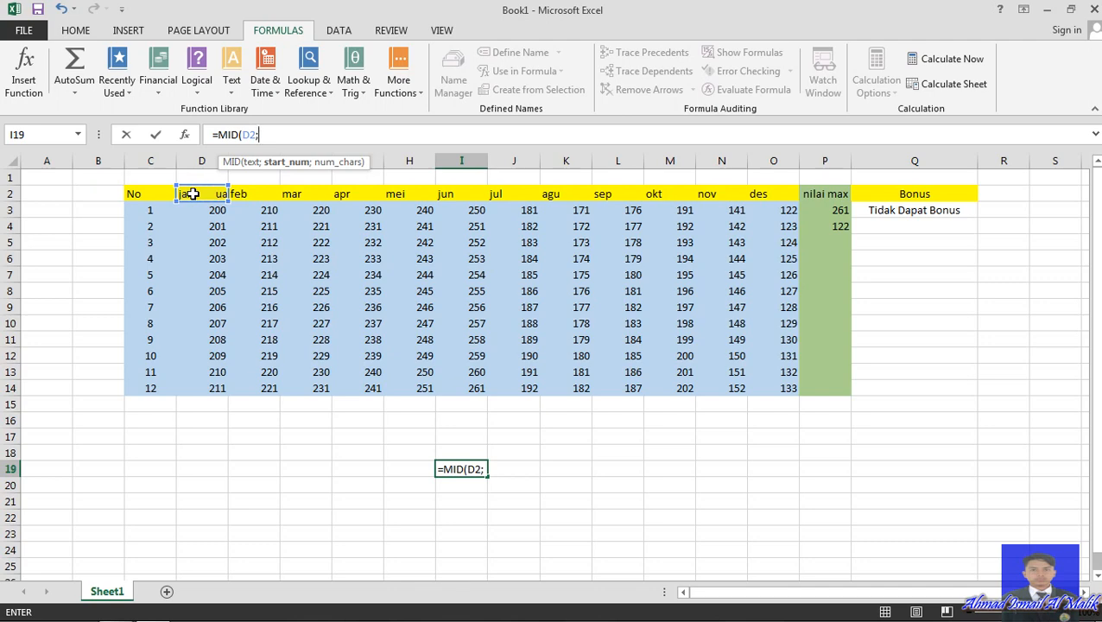
{"action": "type", "text": "2"}
{"action": "key", "text": "Return"}
{"action": "key", "text": "Return"}
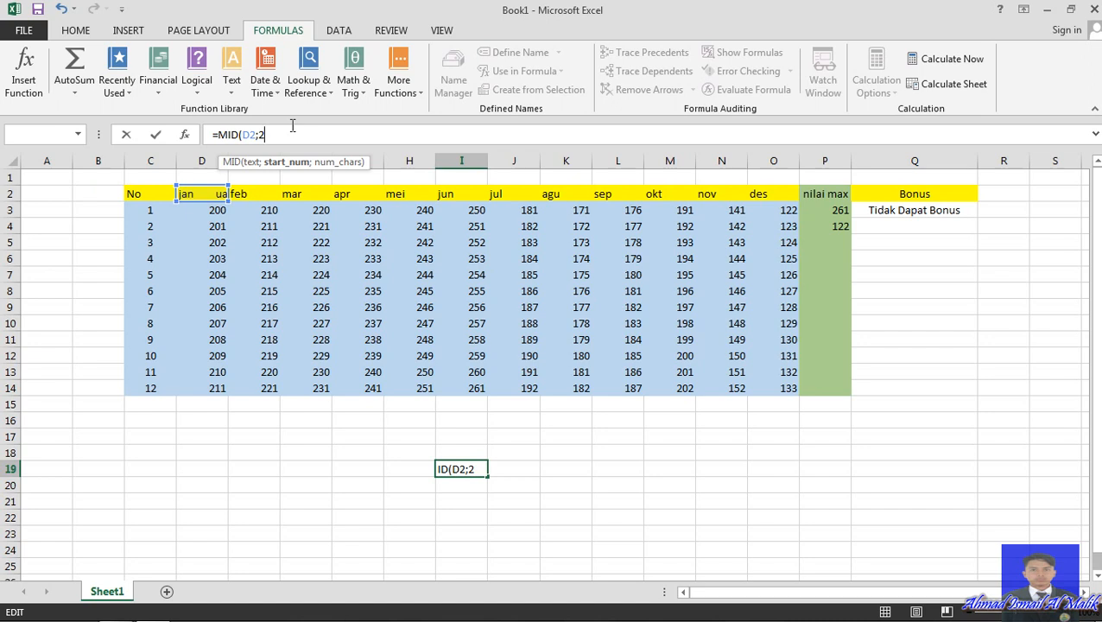
Add the letter a as the MID function's character count, completing the formula as =MID(D2;2;a)
{"action": "type", "text": "a"}
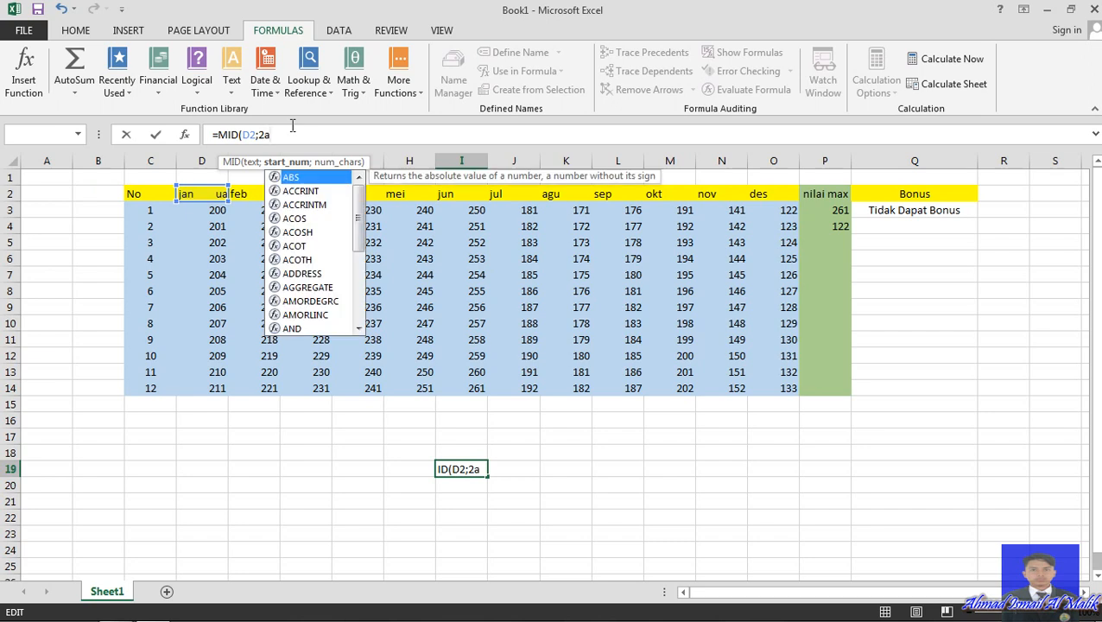
{"action": "key", "text": "BackSpace"}
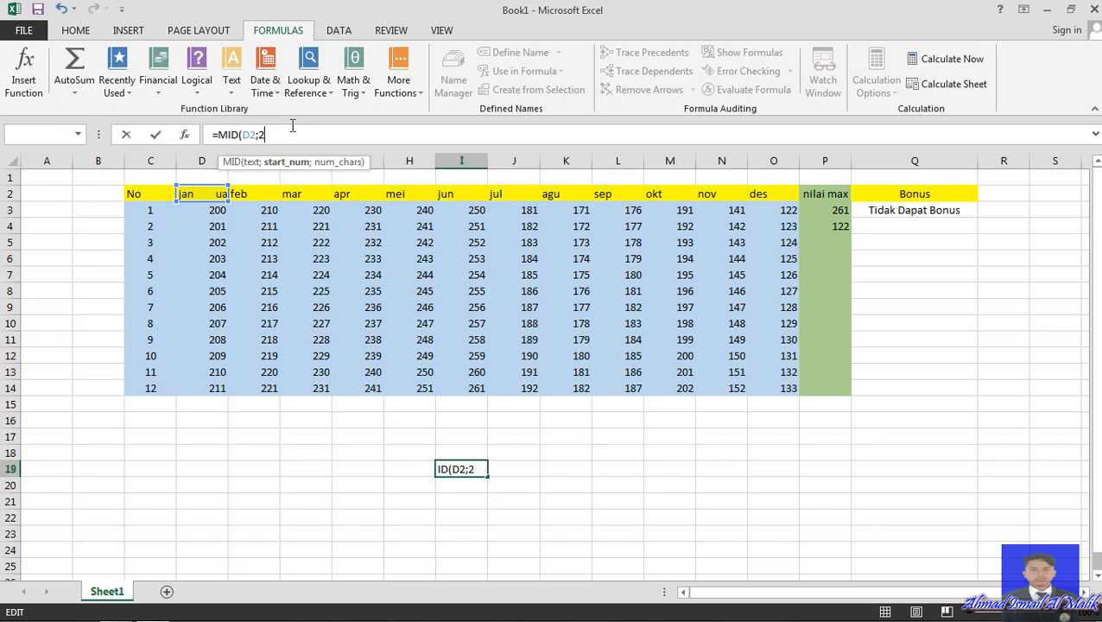
{"action": "type", "text": ";a"}
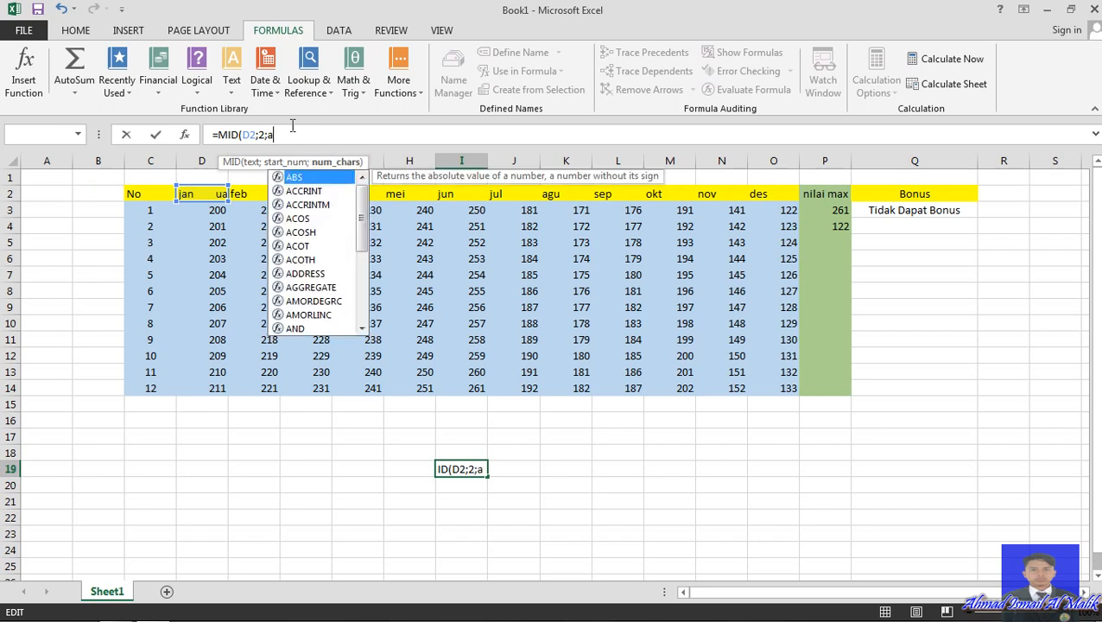
{"action": "key", "text": "Return"}
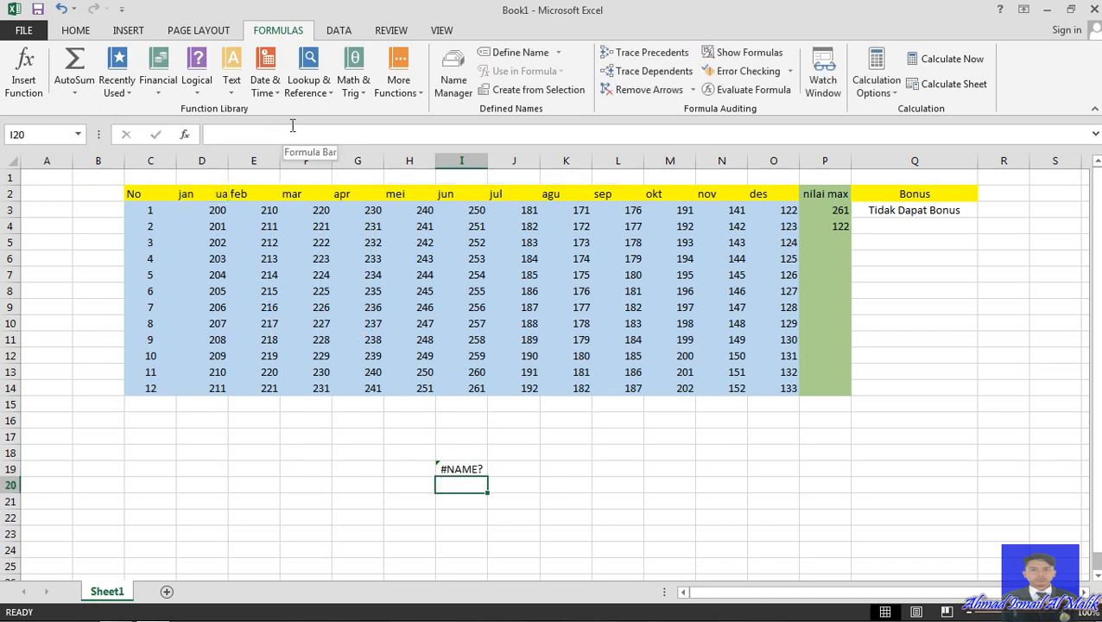
Replace the MID formula in cell I19 with =RIGHT(D2)
{"action": "key", "text": "Up"}
{"action": "left_click", "coordinate": [292, 126]}
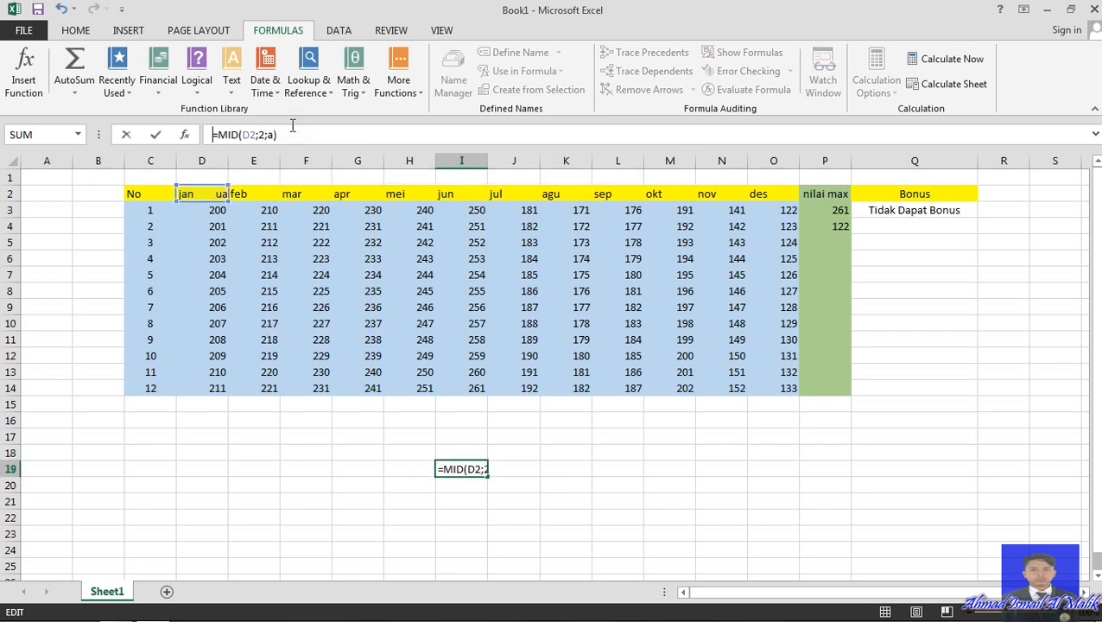
{"action": "key", "text": "End"}
{"action": "key", "text": "BackSpace"}
{"action": "key", "text": "BackSpace"}
{"action": "key", "text": "BackSpace"}
{"action": "key", "text": "BackSpace"}
{"action": "key", "text": "BackSpace"}
{"action": "key", "text": "BackSpace"}
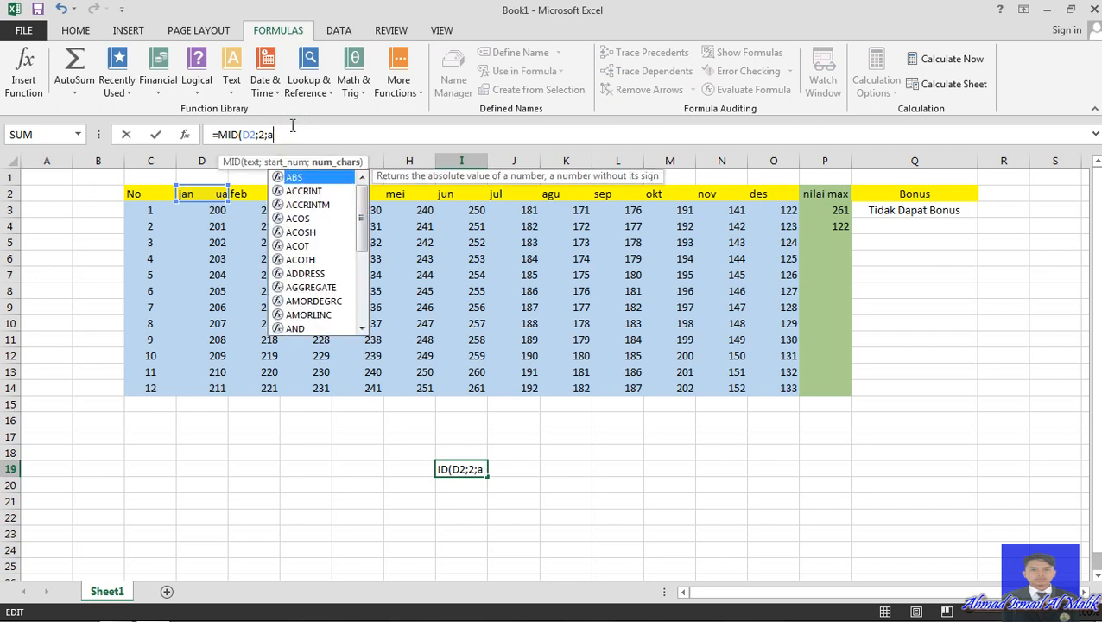
{"action": "key", "text": "BackSpace"}
{"action": "key", "text": "BackSpace"}
{"action": "key", "text": "BackSpace"}
{"action": "key", "text": "BackSpace"}
{"action": "key", "text": "BackSpace"}
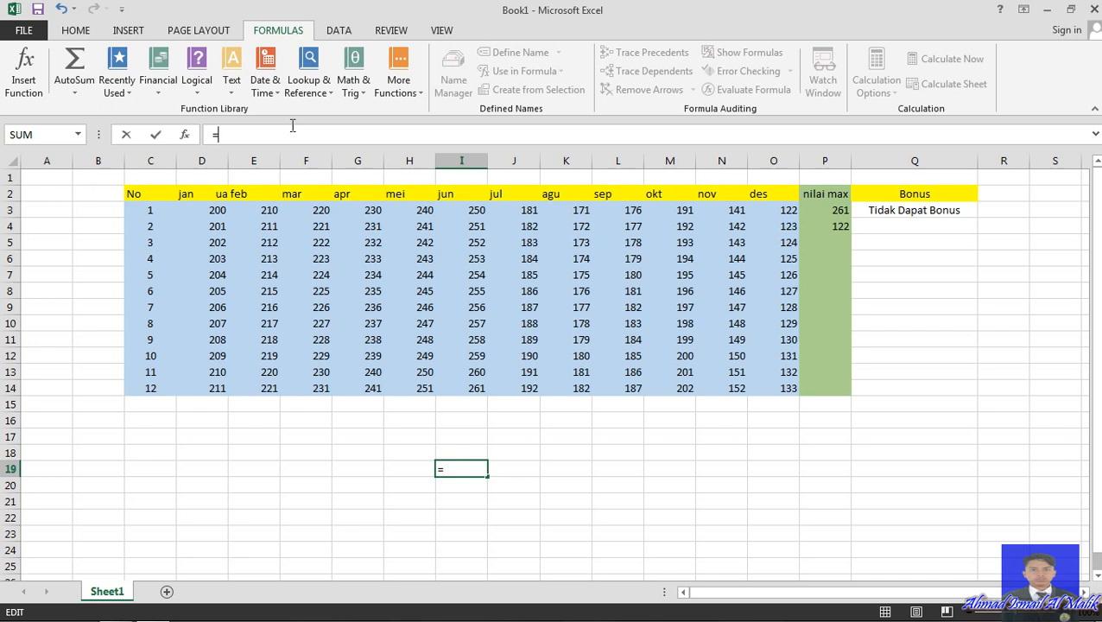
{"action": "type", "text": "rig"}
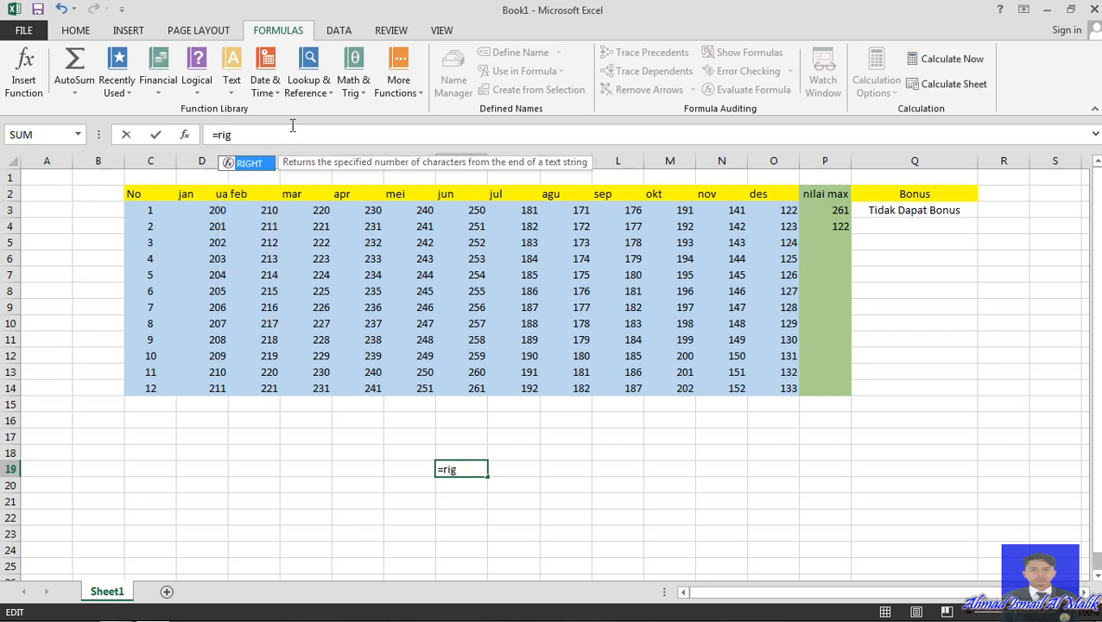
{"action": "key", "text": "Tab"}
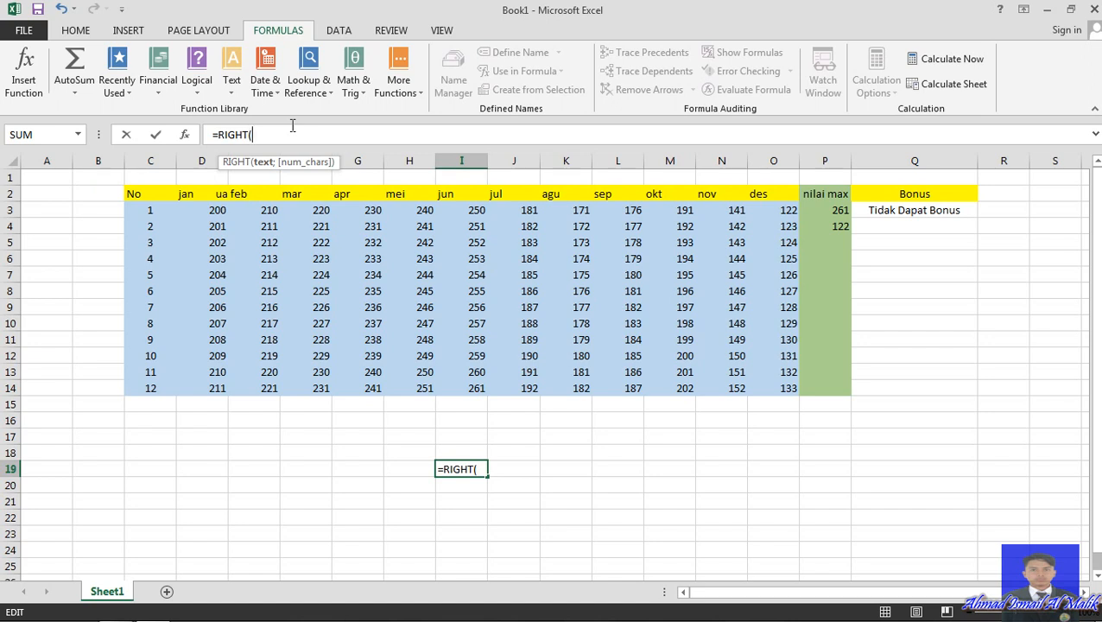
{"action": "type", "text": "d2"}
{"action": "key", "text": "Tab"}
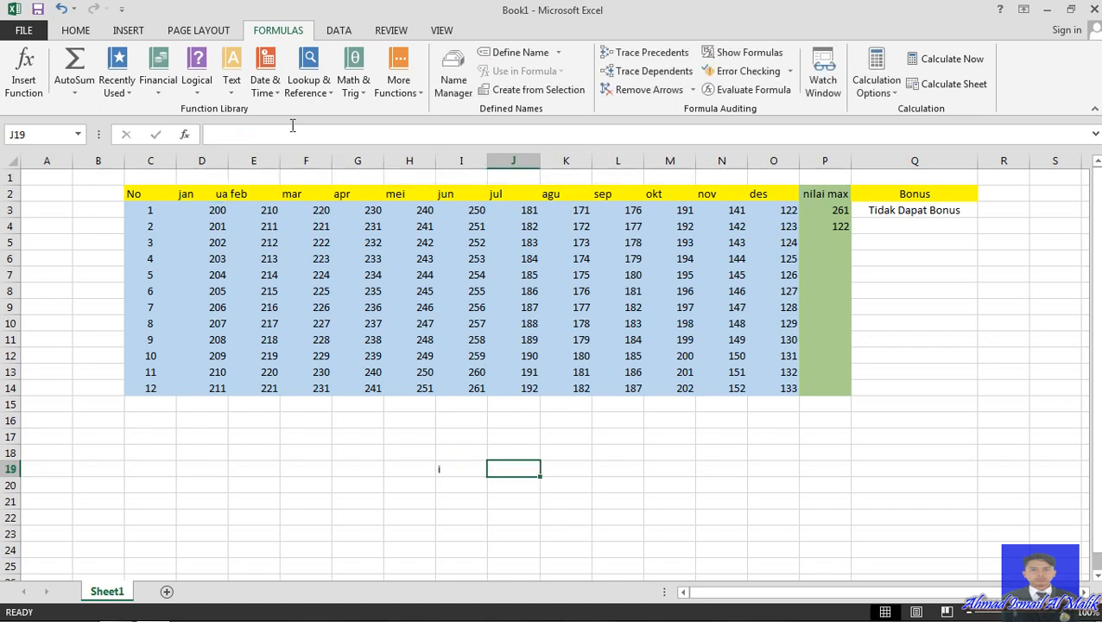
{"action": "key", "text": "Left"}
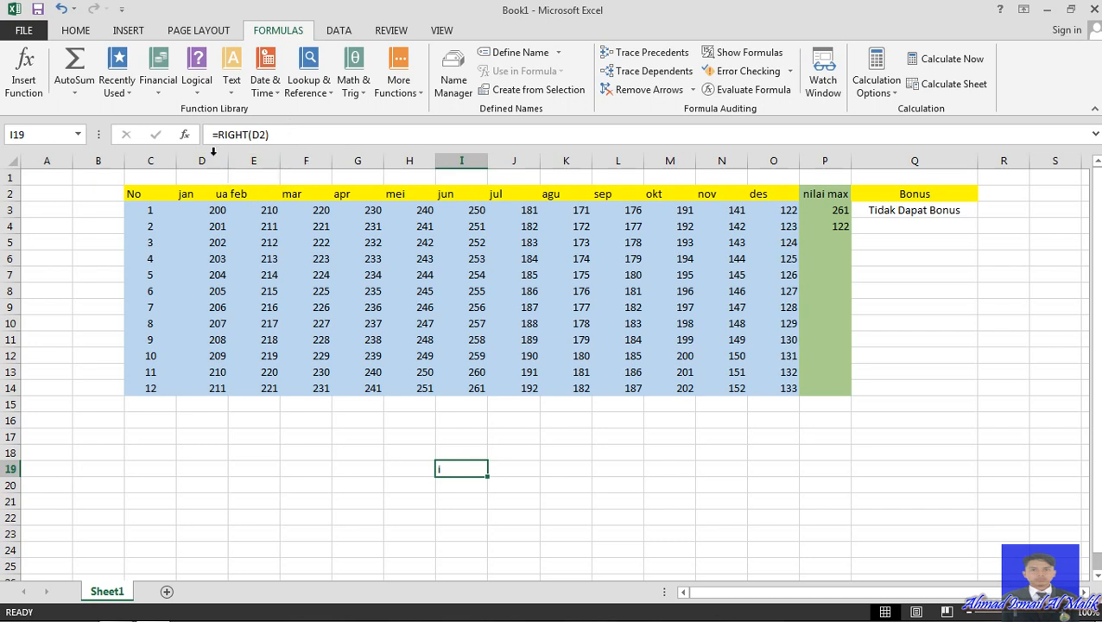
Shorten the header text in cell D2 to "jan" by removing the extra spaces and "uari"
{"action": "left_click", "coordinate": [196, 203]}
{"action": "left_click", "coordinate": [194, 192]}
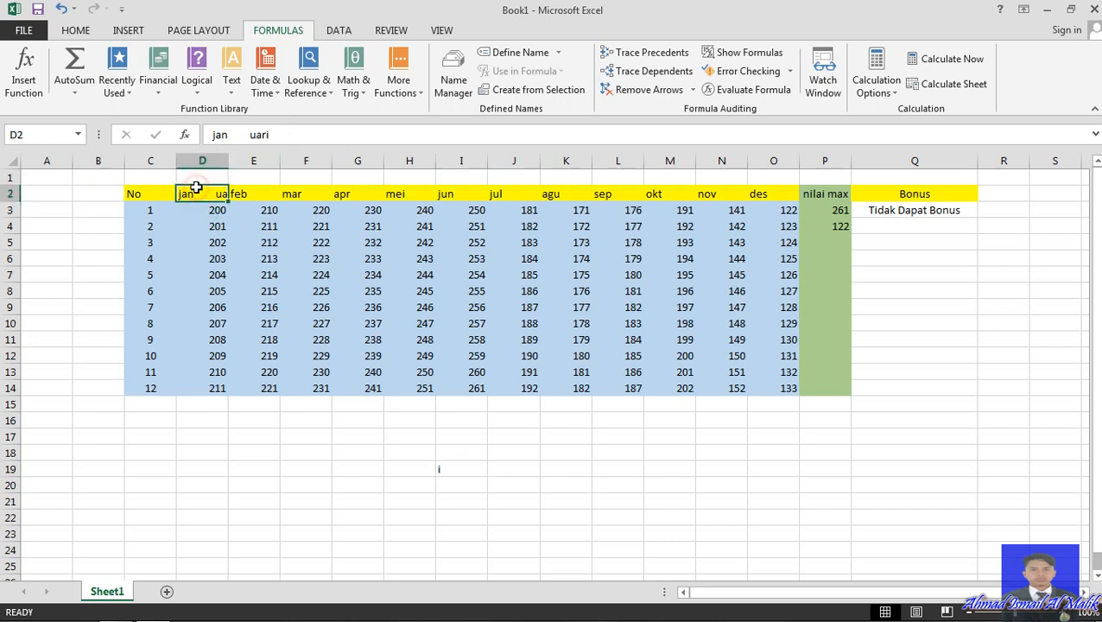
{"action": "left_click", "coordinate": [272, 134]}
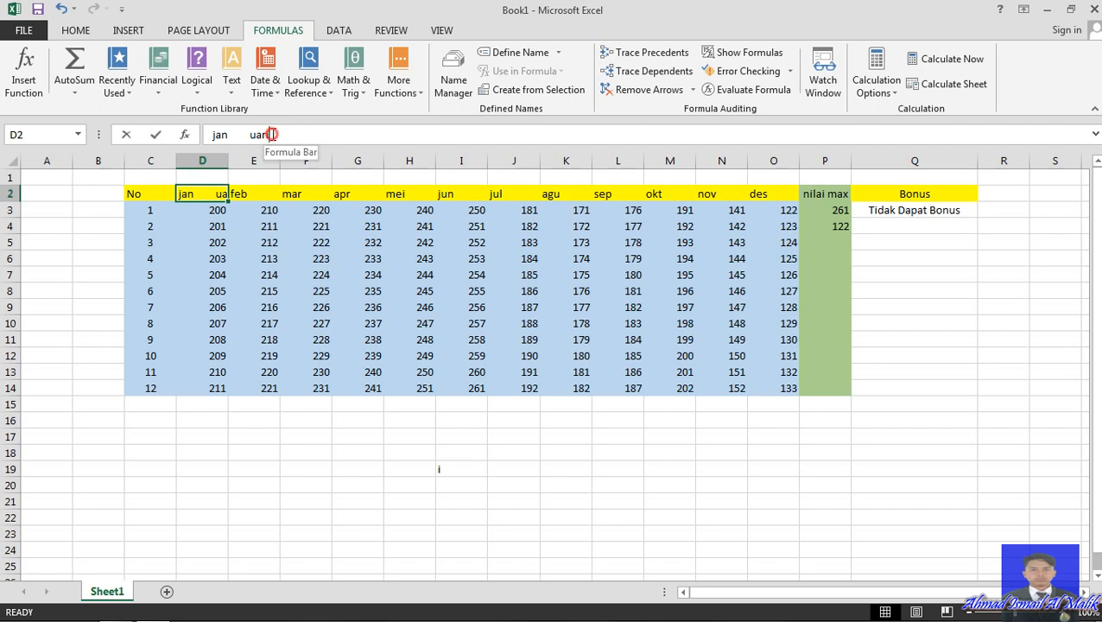
{"action": "key", "text": "BackSpace"}
{"action": "key", "text": "BackSpace"}
{"action": "key", "text": "BackSpace"}
{"action": "key", "text": "BackSpace"}
{"action": "key", "text": "BackSpace"}
{"action": "key", "text": "BackSpace"}
{"action": "key", "text": "BackSpace"}
{"action": "key", "text": "BackSpace"}
{"action": "key", "text": "BackSpace"}
{"action": "key", "text": "BackSpace"}
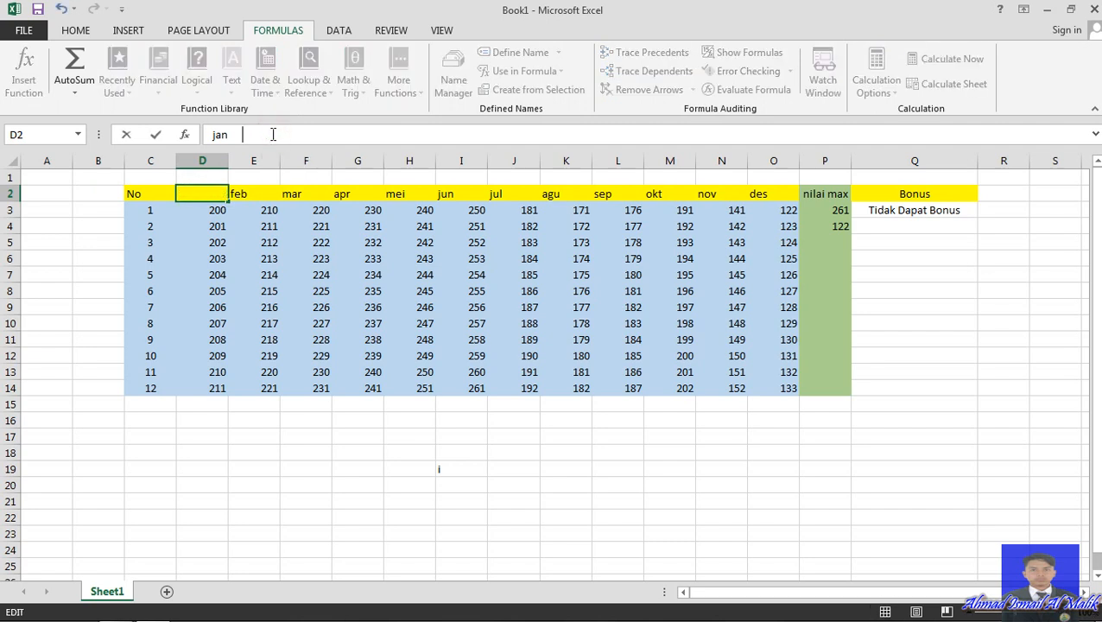
{"action": "left_click", "coordinate": [456, 468]}
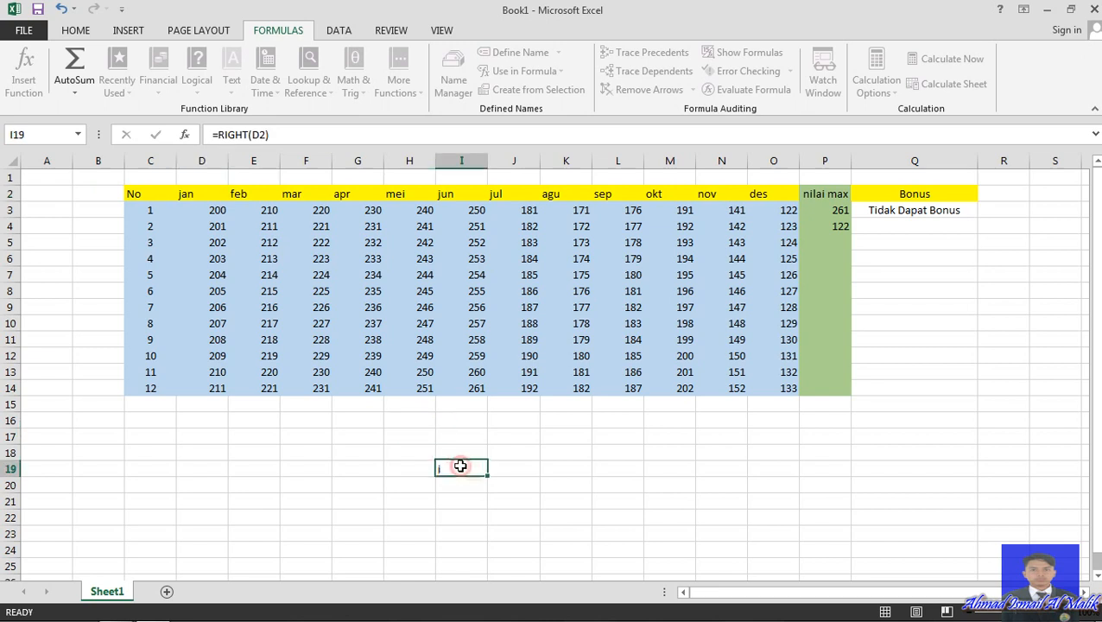
Replace the RIGHT formula in cell I19 with =LEN(D2)
{"action": "left_click", "coordinate": [347, 128]}
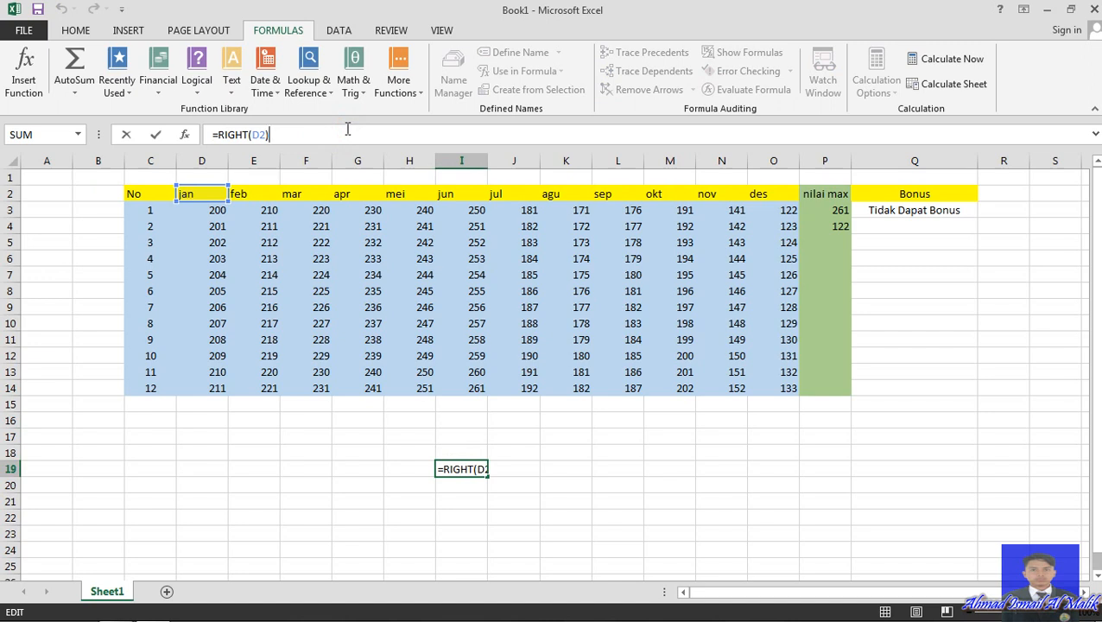
{"action": "key", "text": "BackSpace"}
{"action": "key", "text": "BackSpace"}
{"action": "key", "text": "BackSpace"}
{"action": "key", "text": "BackSpace"}
{"action": "key", "text": "BackSpace"}
{"action": "key", "text": "BackSpace"}
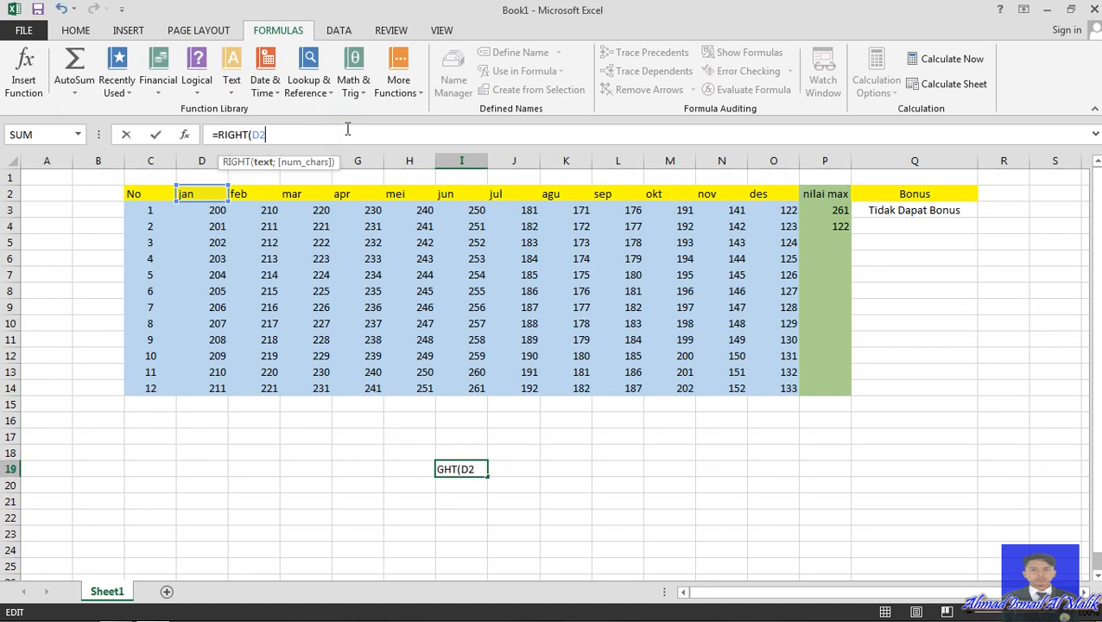
{"action": "key", "text": "BackSpace"}
{"action": "key", "text": "BackSpace"}
{"action": "key", "text": "BackSpace"}
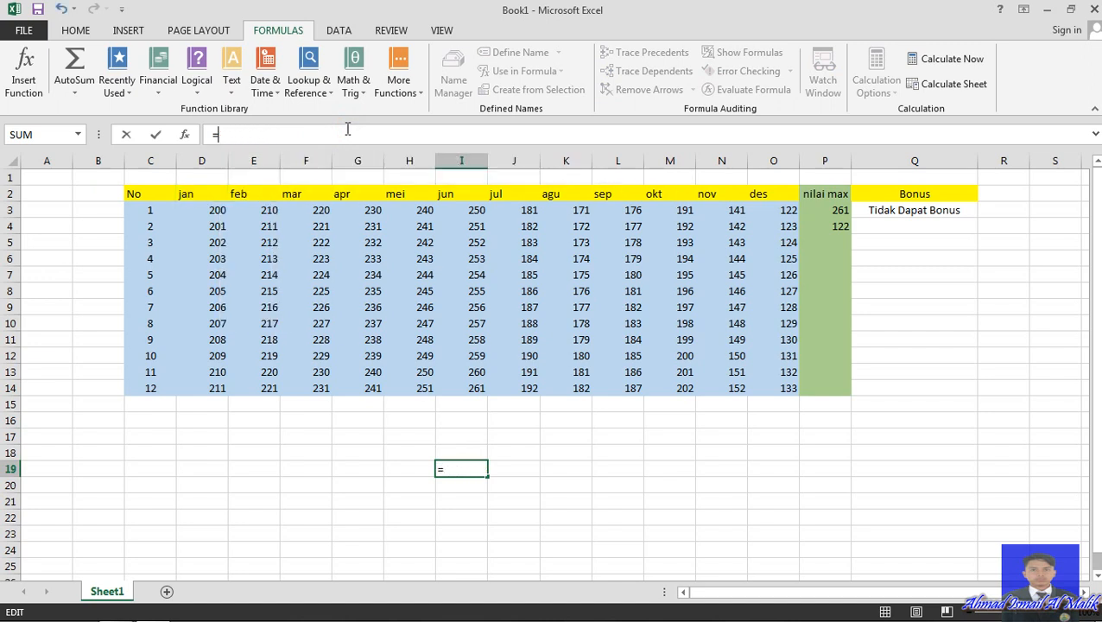
{"action": "type", "text": "len"}
{"action": "key", "text": "Tab"}
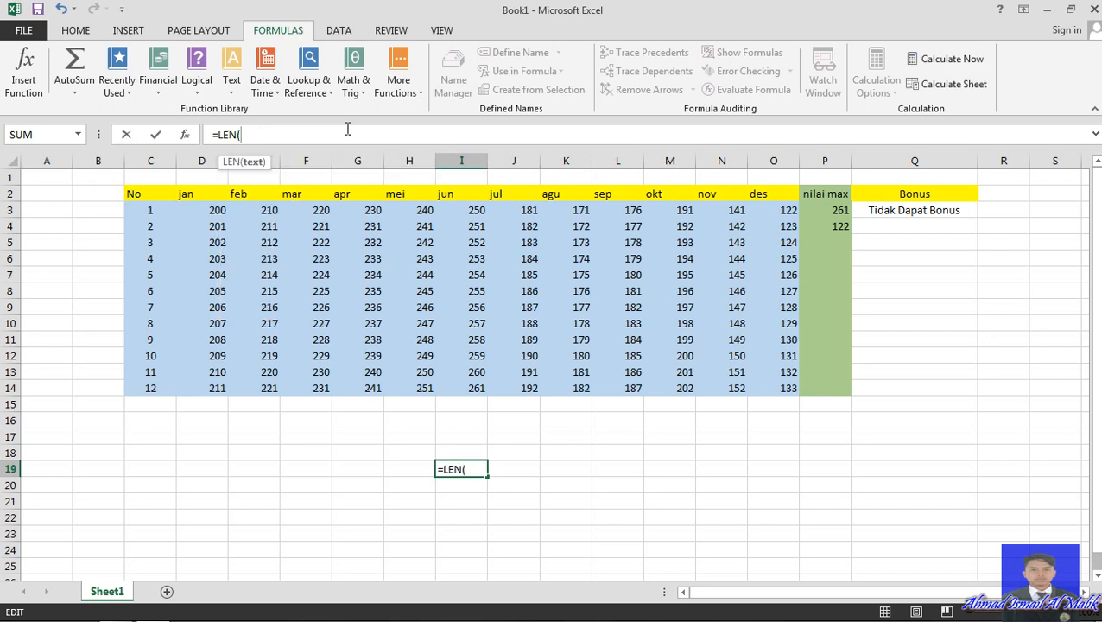
{"action": "type", "text": "t"}
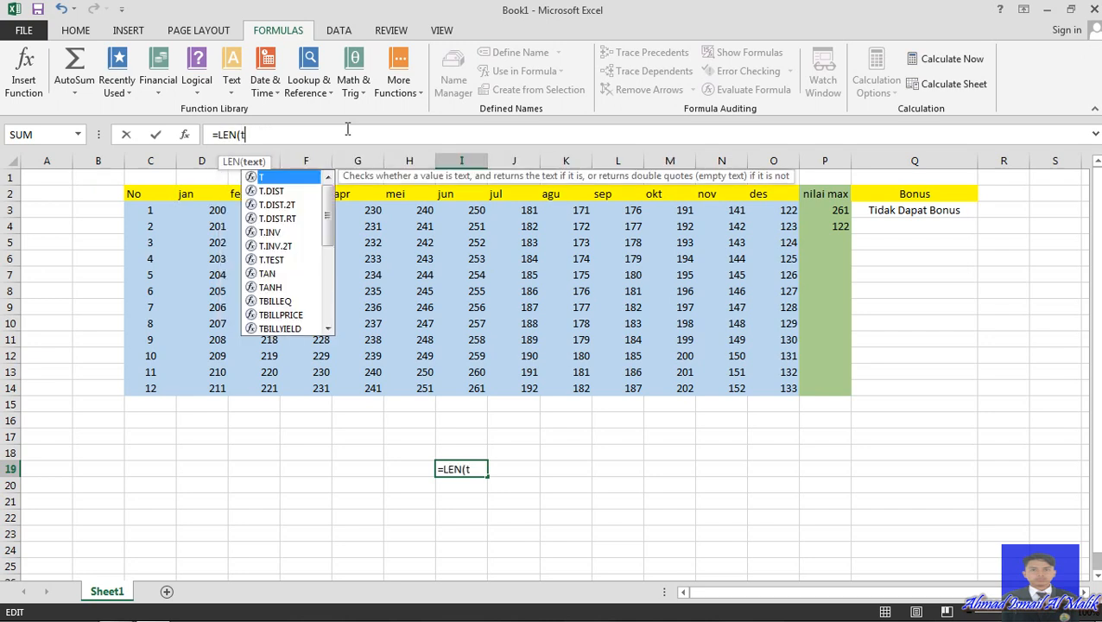
{"action": "key", "text": "BackSpace"}
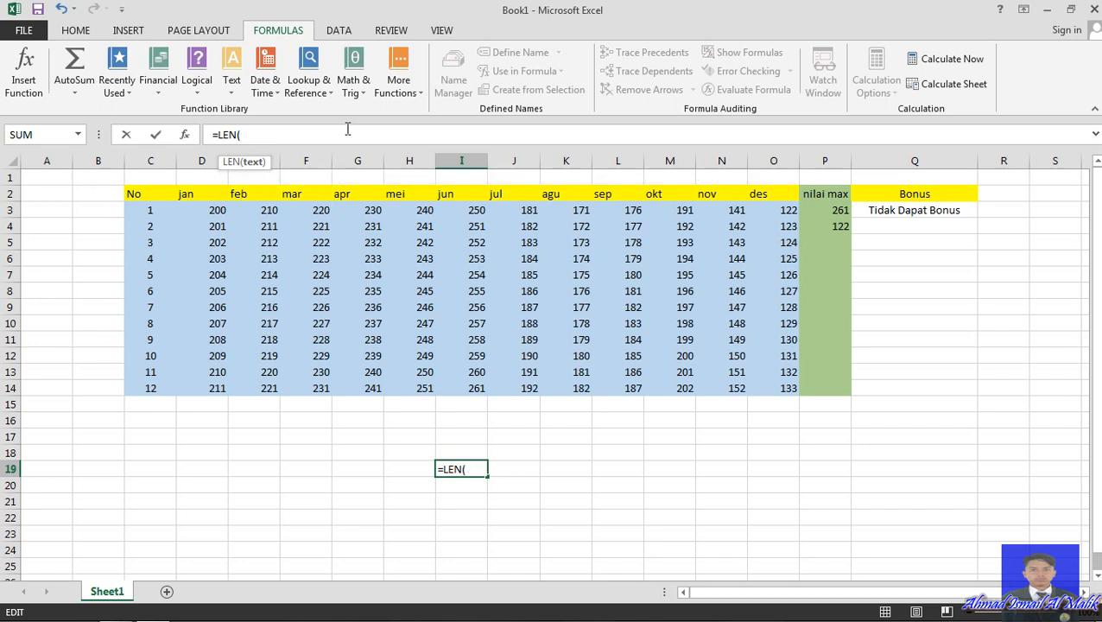
{"action": "left_click", "coordinate": [191, 198]}
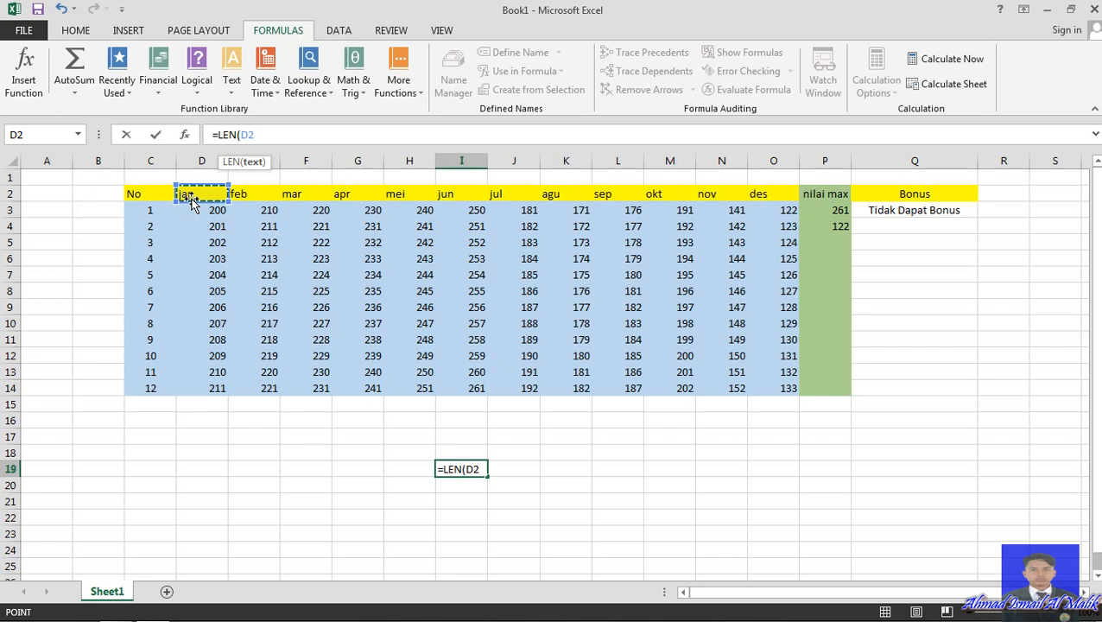
{"action": "key", "text": "Tab"}
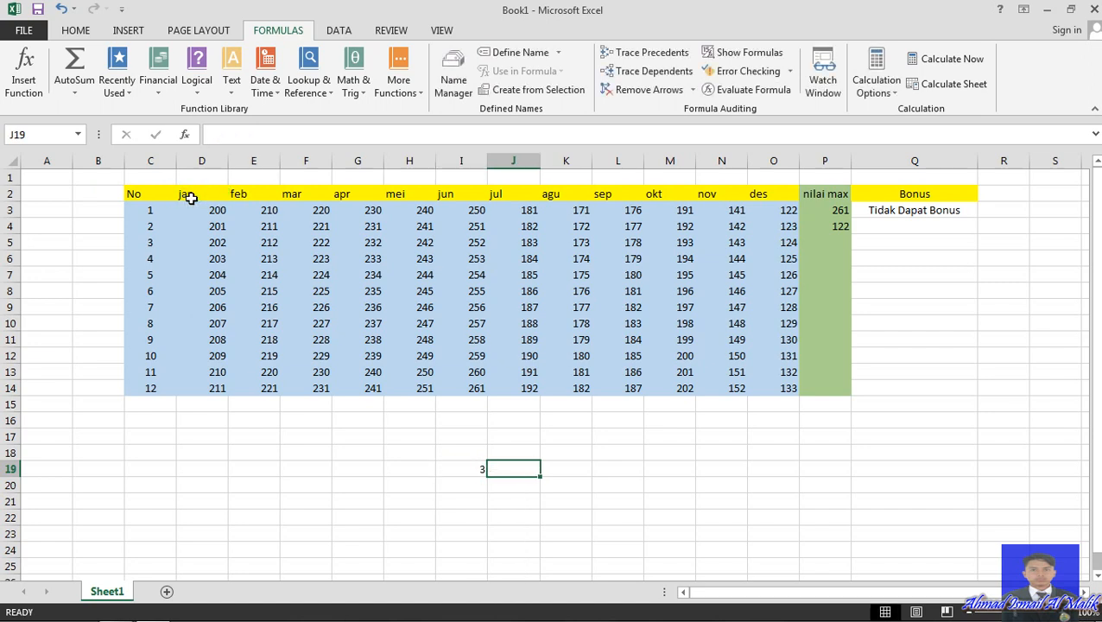
Change the LEN formula in cell I19 to =LEN(P2)
{"action": "key", "text": "Left"}
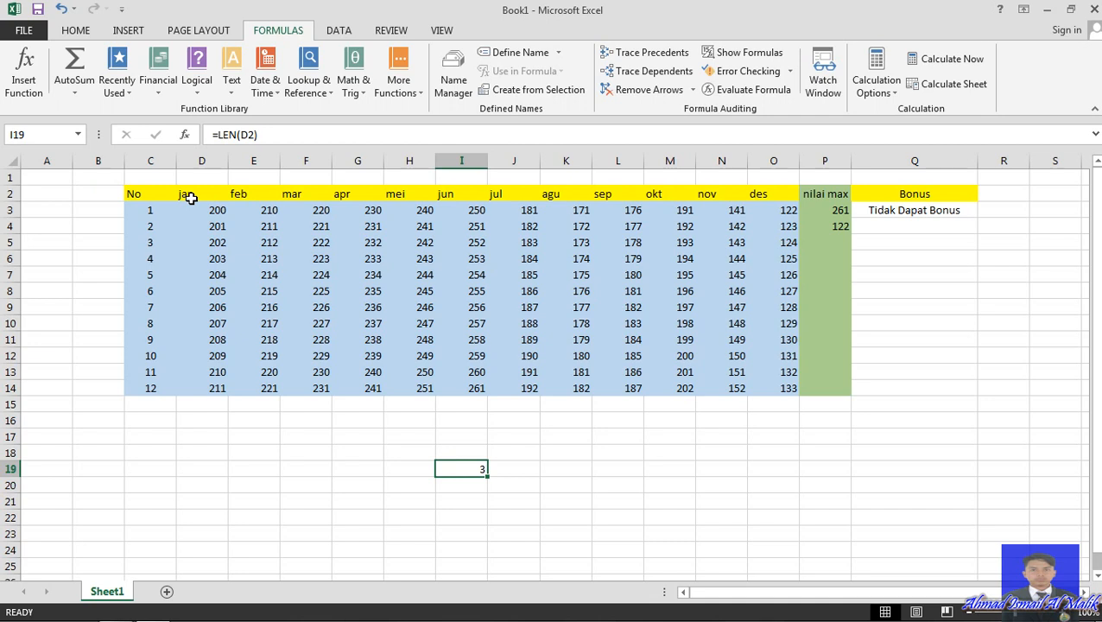
{"action": "left_click", "coordinate": [255, 133]}
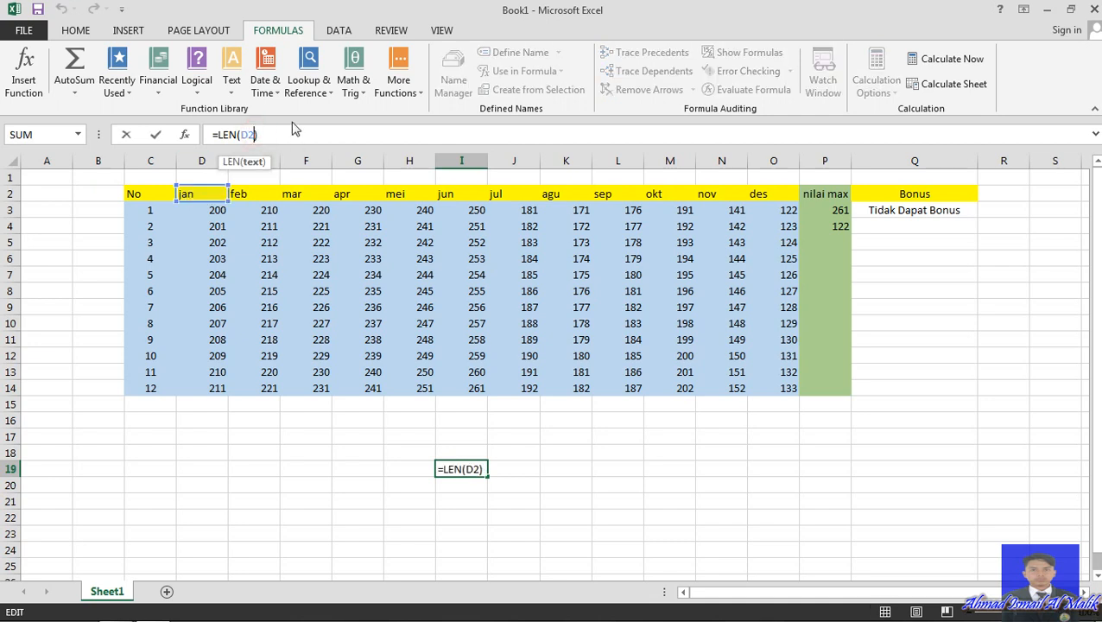
{"action": "left_click", "coordinate": [829, 197]}
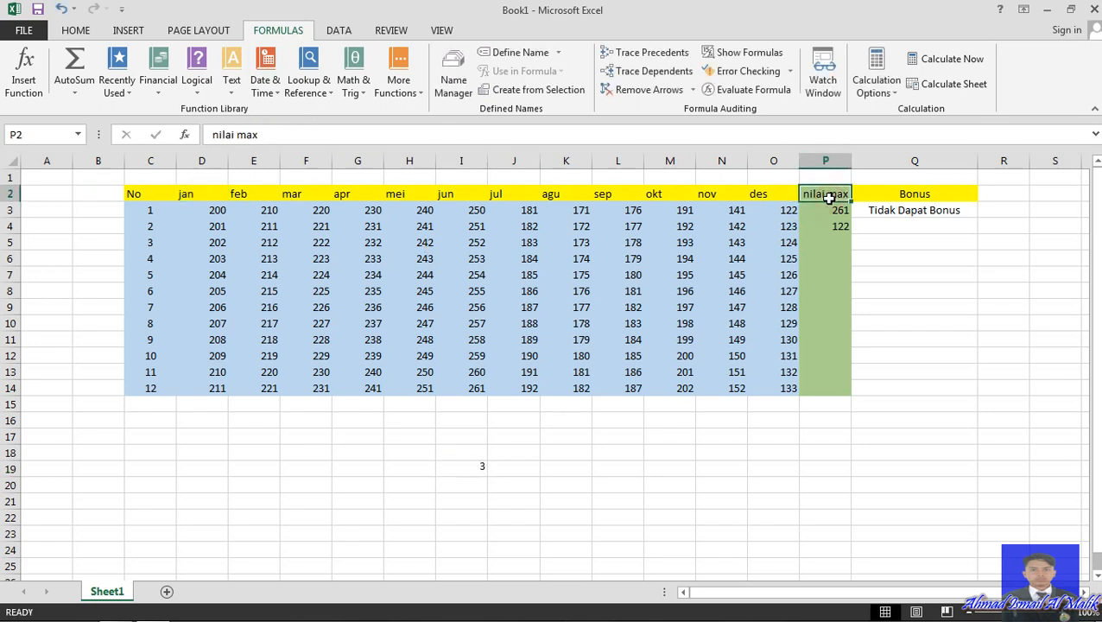
{"action": "left_click", "coordinate": [472, 471]}
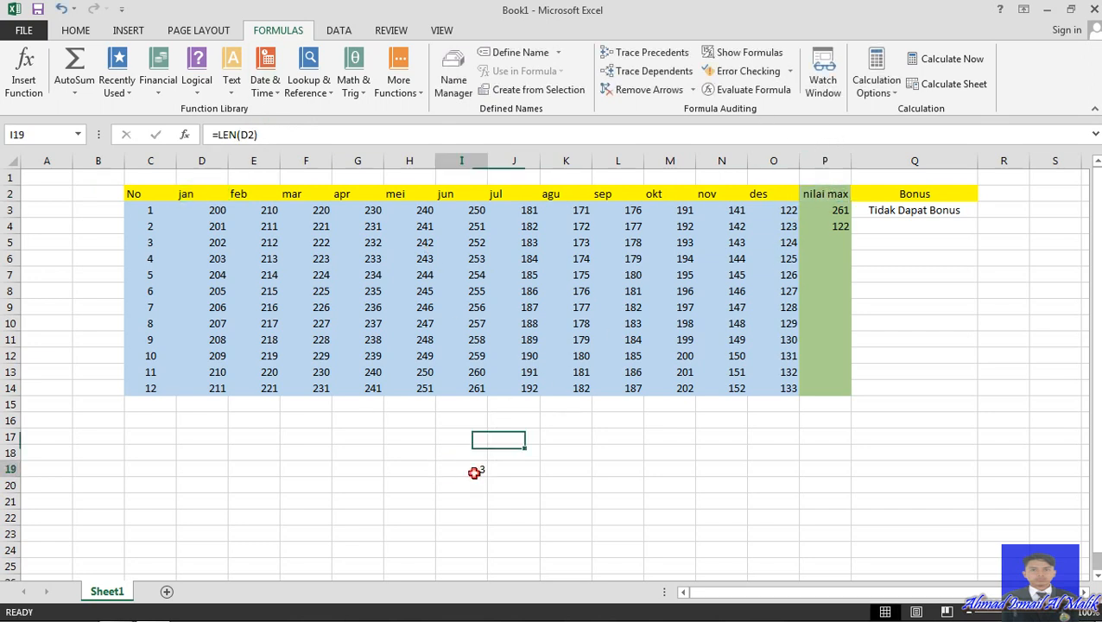
{"action": "left_click", "coordinate": [250, 135]}
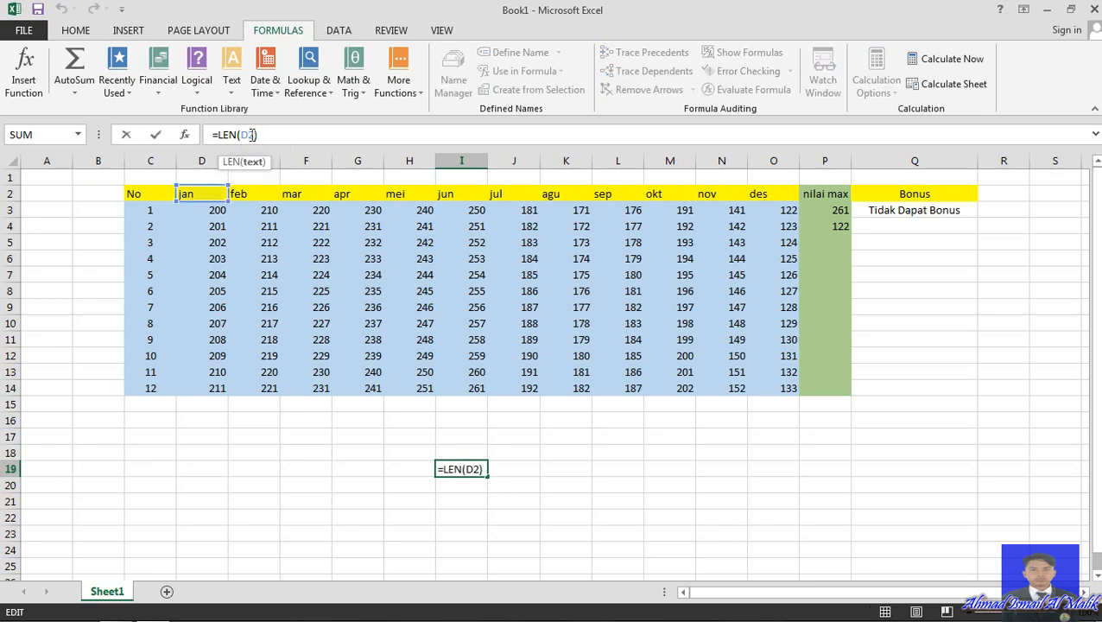
{"action": "key", "text": "BackSpace"}
{"action": "type", "text": "p"}
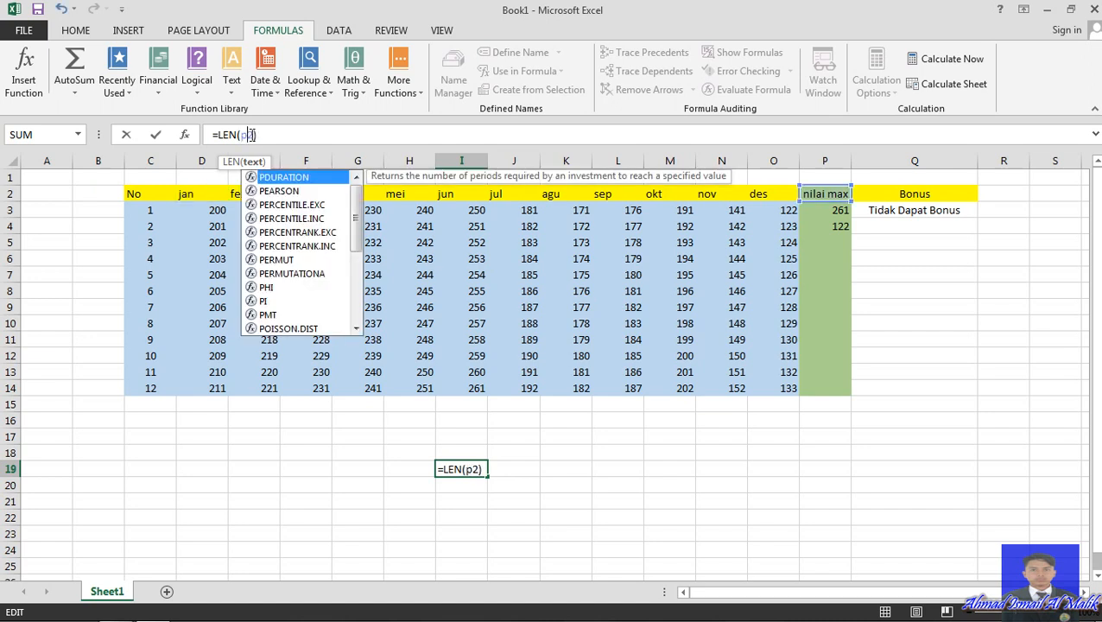
{"action": "key", "text": "Return"}
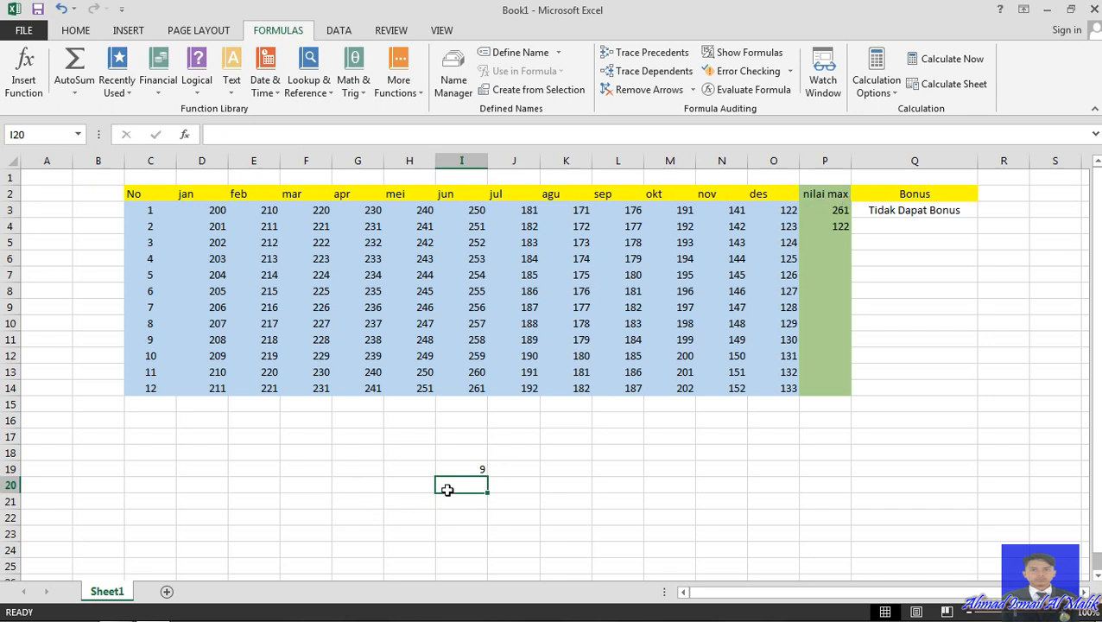
Clear the LEN formula from cell I19
{"action": "left_click", "coordinate": [480, 469]}
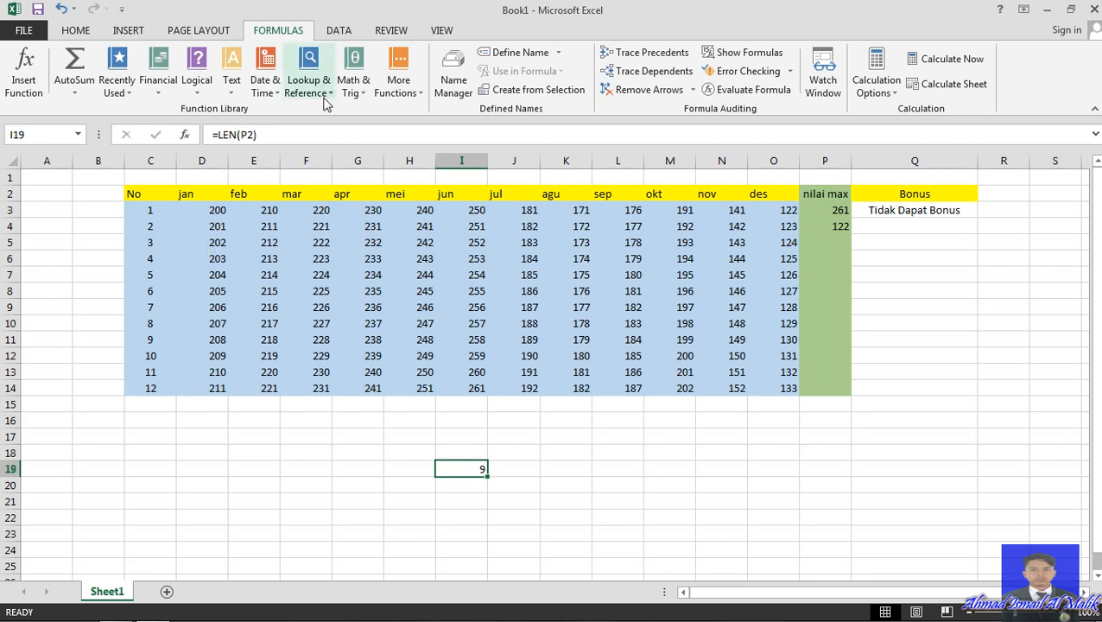
{"action": "left_click", "coordinate": [296, 133]}
{"action": "key", "text": "BackSpace"}
{"action": "key", "text": "BackSpace"}
{"action": "key", "text": "BackSpace"}
{"action": "key", "text": "BackSpace"}
{"action": "key", "text": "BackSpace"}
{"action": "key", "text": "BackSpace"}
{"action": "key", "text": "BackSpace"}
{"action": "key", "text": "BackSpace"}
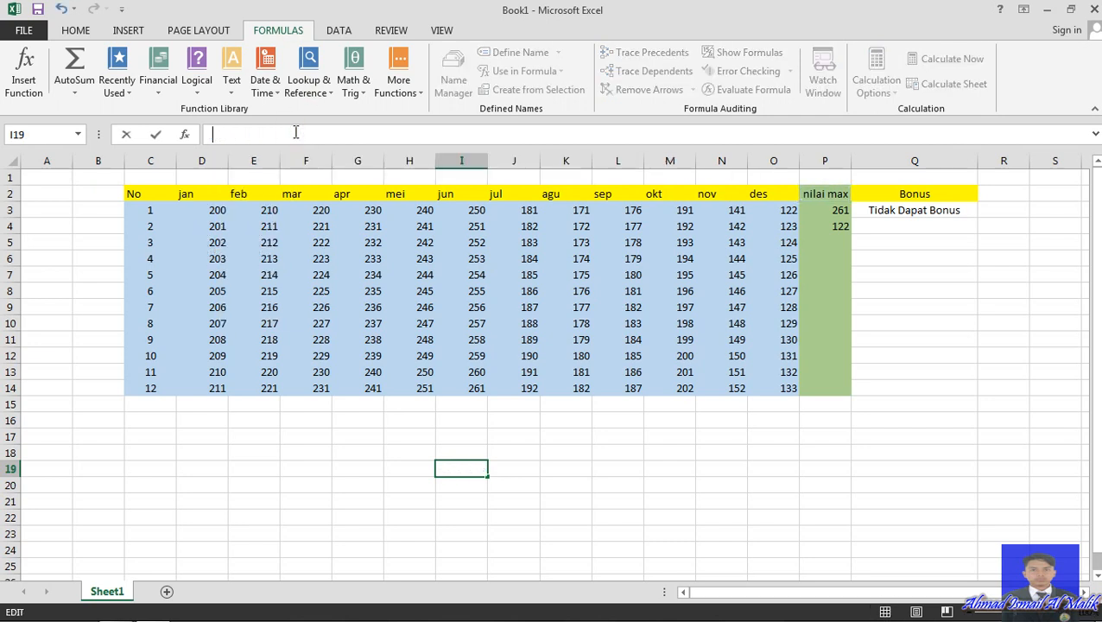
Start a FIND formula in cell I19 with D2 as find_text, and discard the entry
{"action": "type", "text": "=fin"}
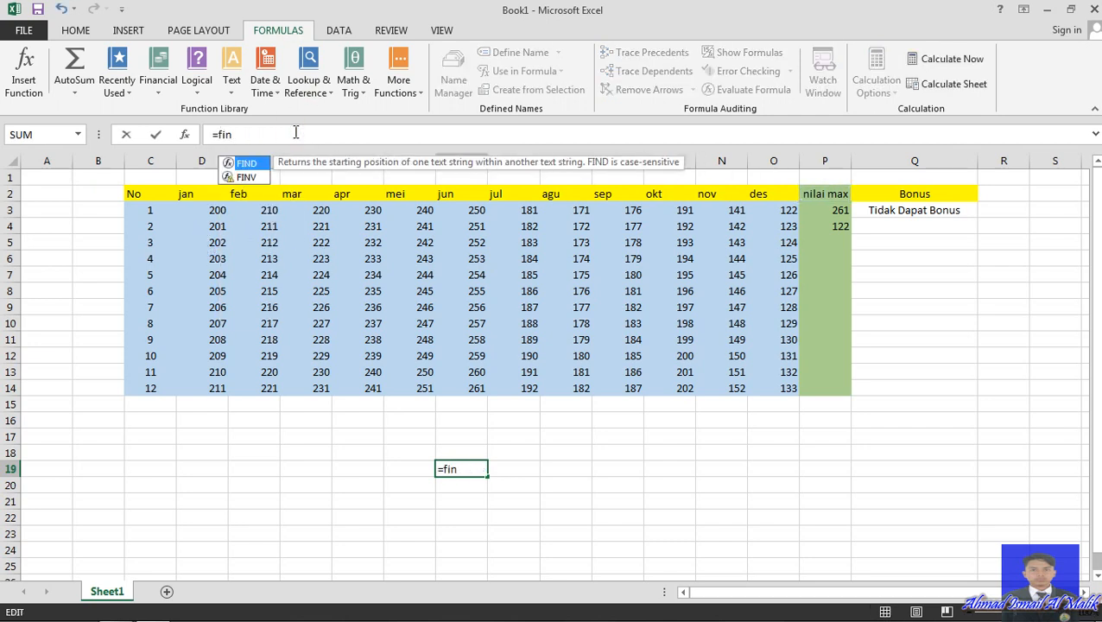
{"action": "key", "text": "Tab"}
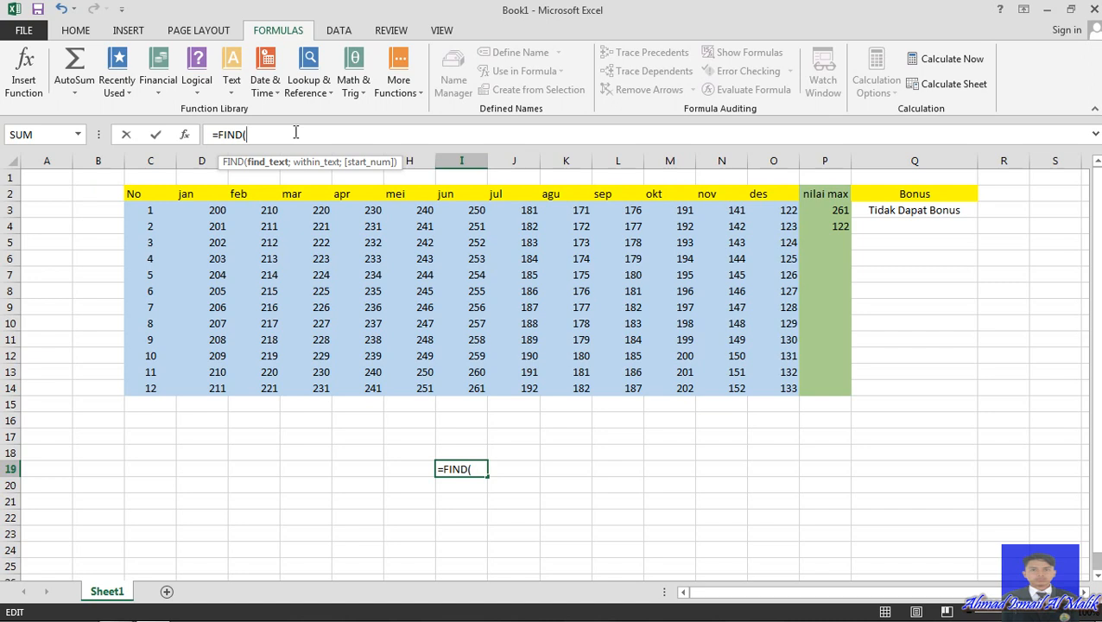
{"action": "left_click", "coordinate": [183, 208]}
{"action": "left_click", "coordinate": [184, 189]}
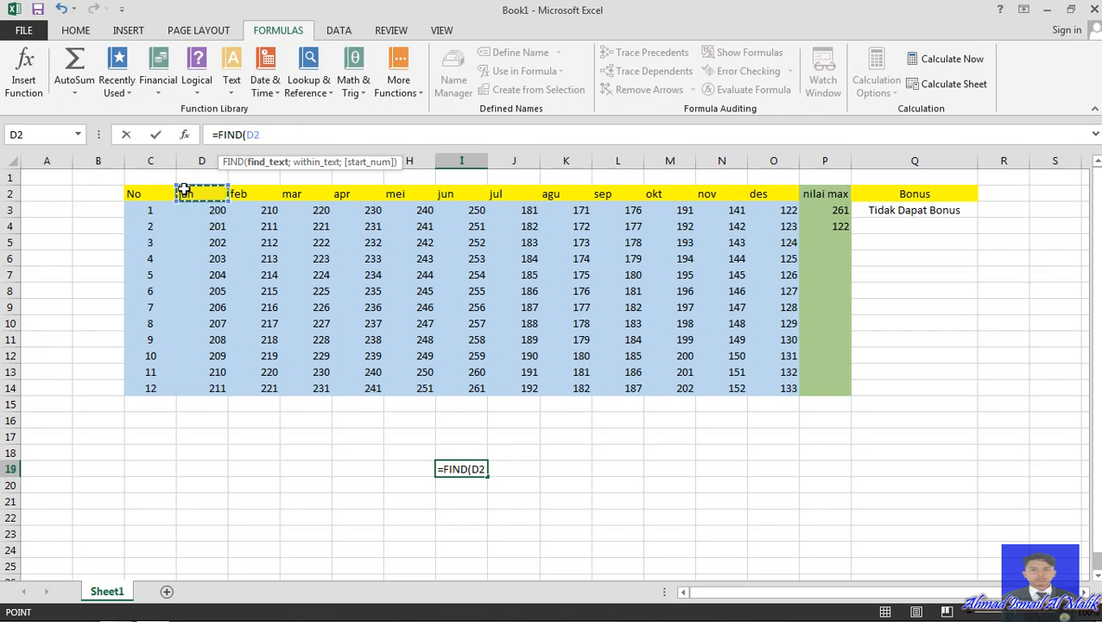
{"action": "key", "text": "BackSpace"}
{"action": "key", "text": "BackSpace"}
{"action": "key", "text": "BackSpace"}
{"action": "key", "text": "BackSpace"}
{"action": "key", "text": "BackSpace"}
{"action": "key", "text": "BackSpace"}
{"action": "key", "text": "BackSpace"}
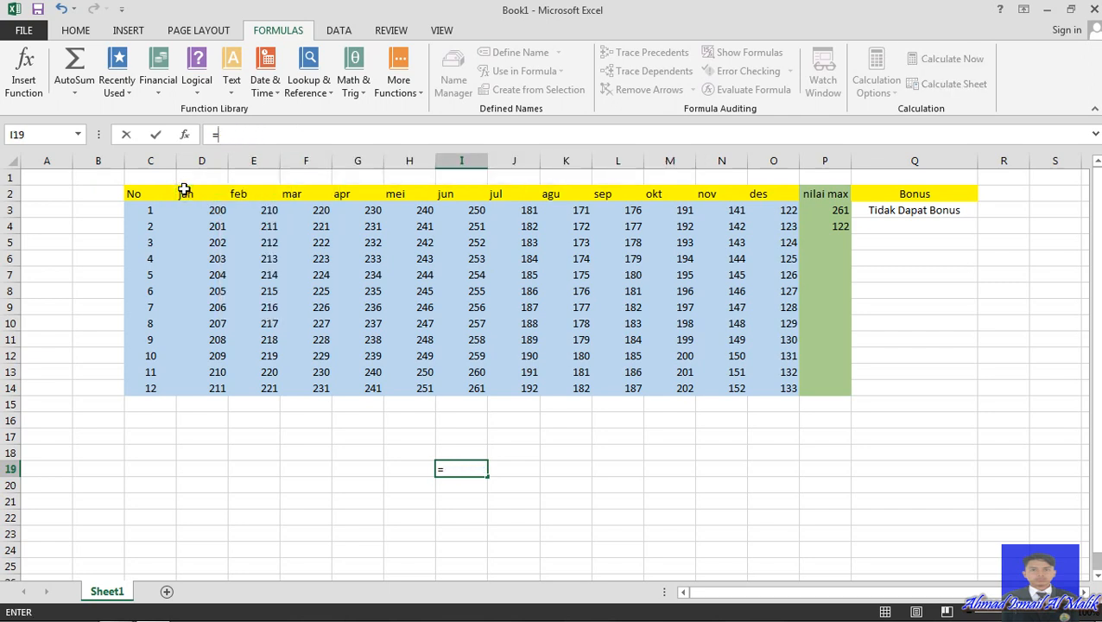
{"action": "key", "text": "BackSpace"}
Start a DATE function in cell I19 to view its arguments, and clear the entry
{"action": "type", "text": "=da"}
{"action": "key", "text": "Tab"}
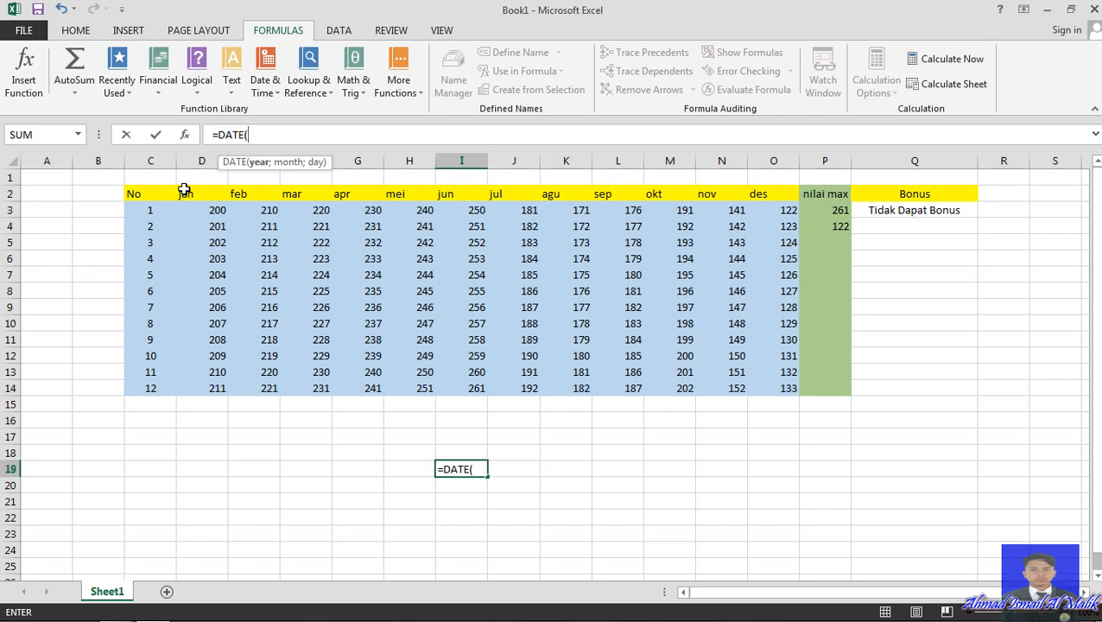
{"action": "key", "text": "BackSpace"}
{"action": "key", "text": "BackSpace"}
{"action": "key", "text": "BackSpace"}
{"action": "key", "text": "BackSpace"}
{"action": "key", "text": "BackSpace"}
{"action": "key", "text": "BackSpace"}
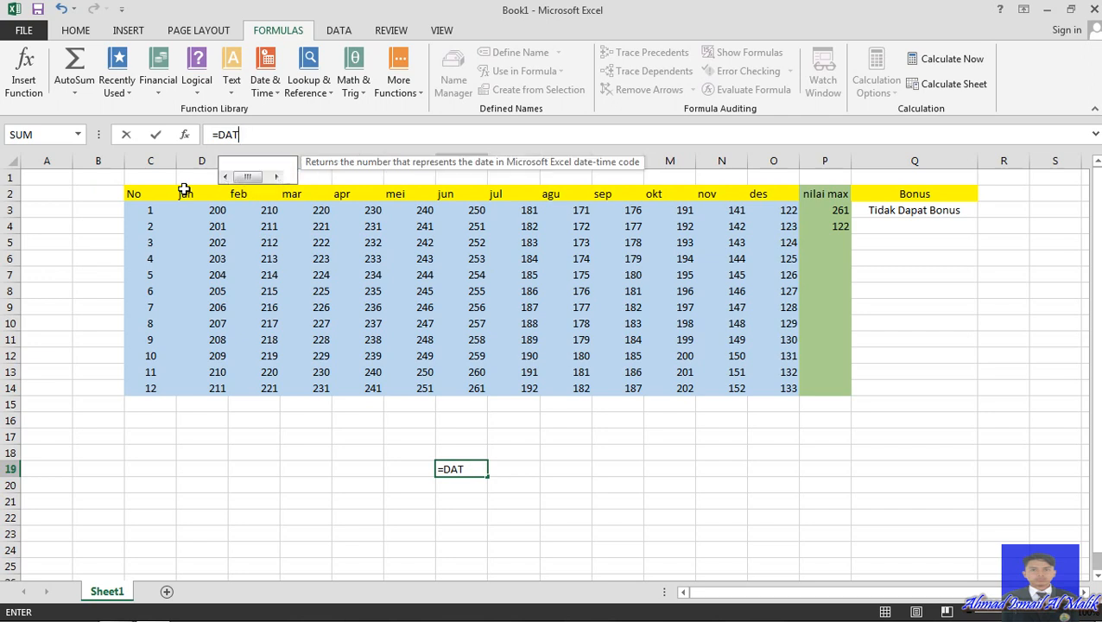
Start a TIME function in cell I19 to view its arguments, and remove the function name
{"action": "type", "text": "=ti"}
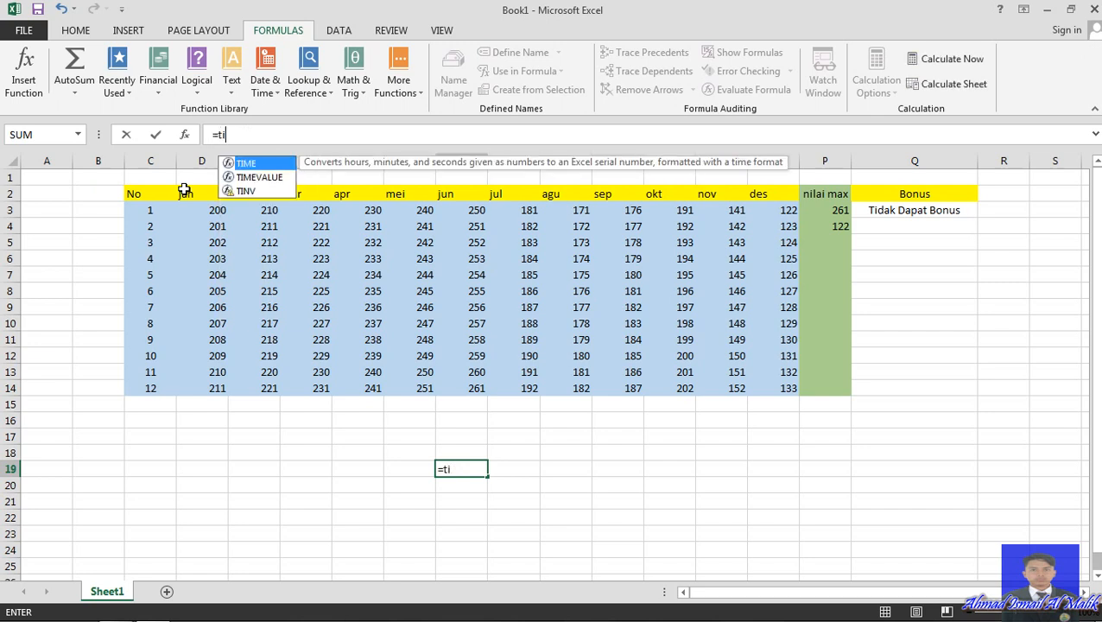
{"action": "key", "text": "Tab"}
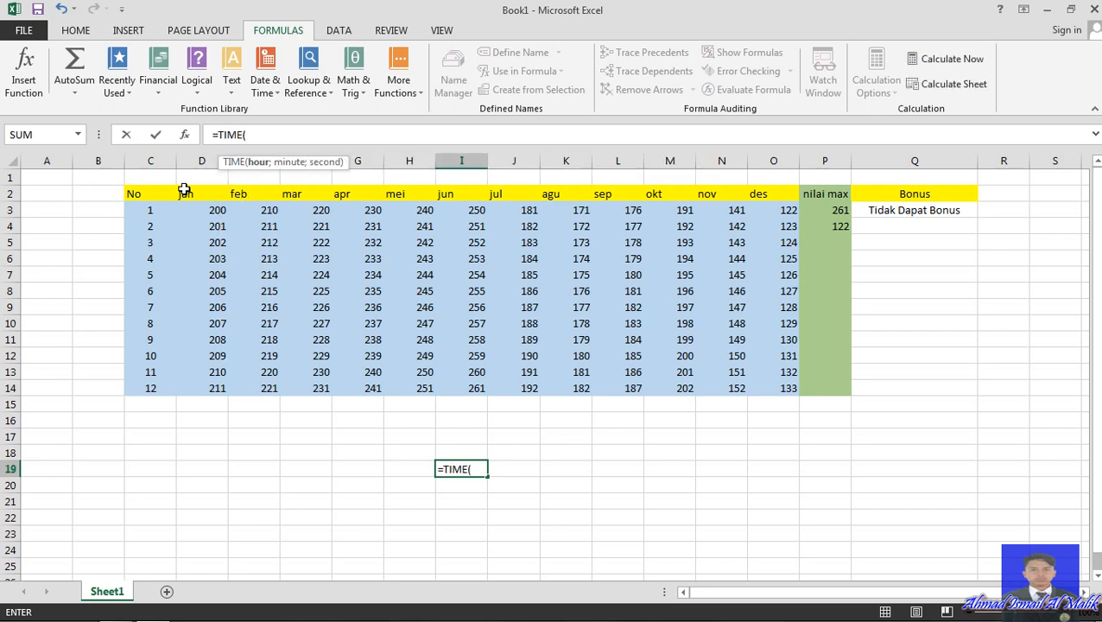
{"action": "key", "text": "BackSpace"}
{"action": "key", "text": "BackSpace"}
{"action": "key", "text": "BackSpace"}
{"action": "key", "text": "BackSpace"}
{"action": "key", "text": "BackSpace"}
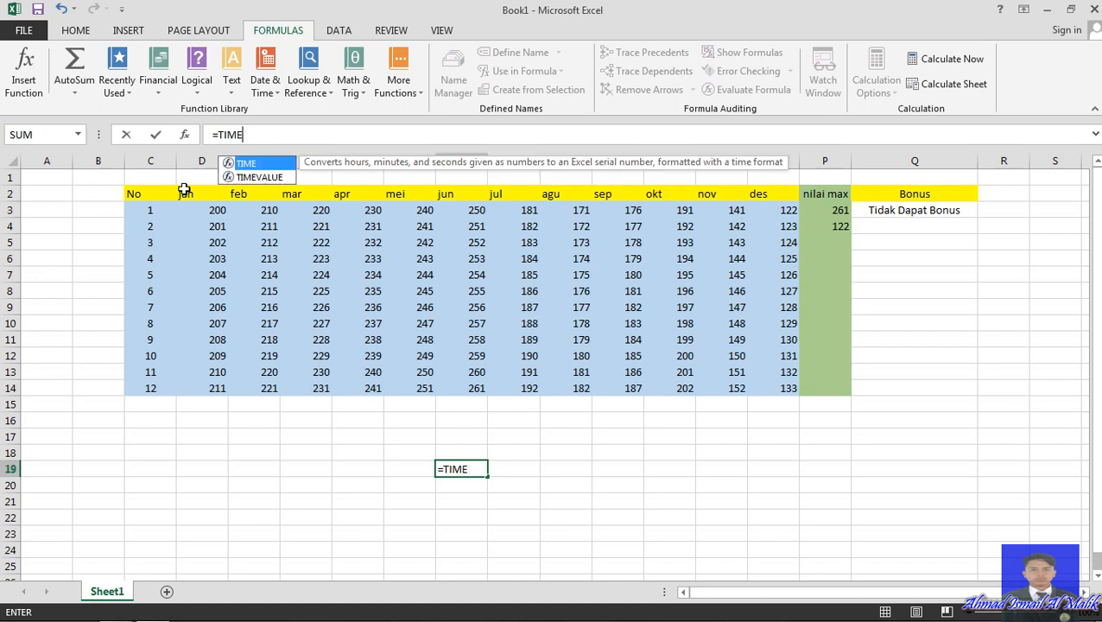
Preview the DATEVALUE suggestion and the TIME function in cell I19, removing each entry
{"action": "type", "text": "da"}
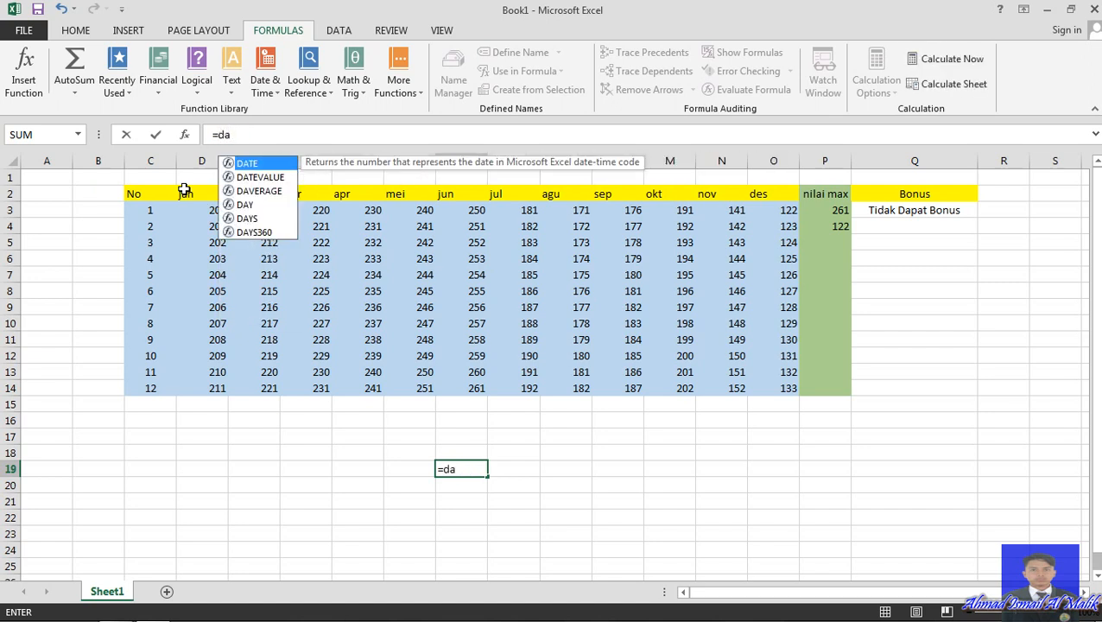
{"action": "key", "text": "Down"}
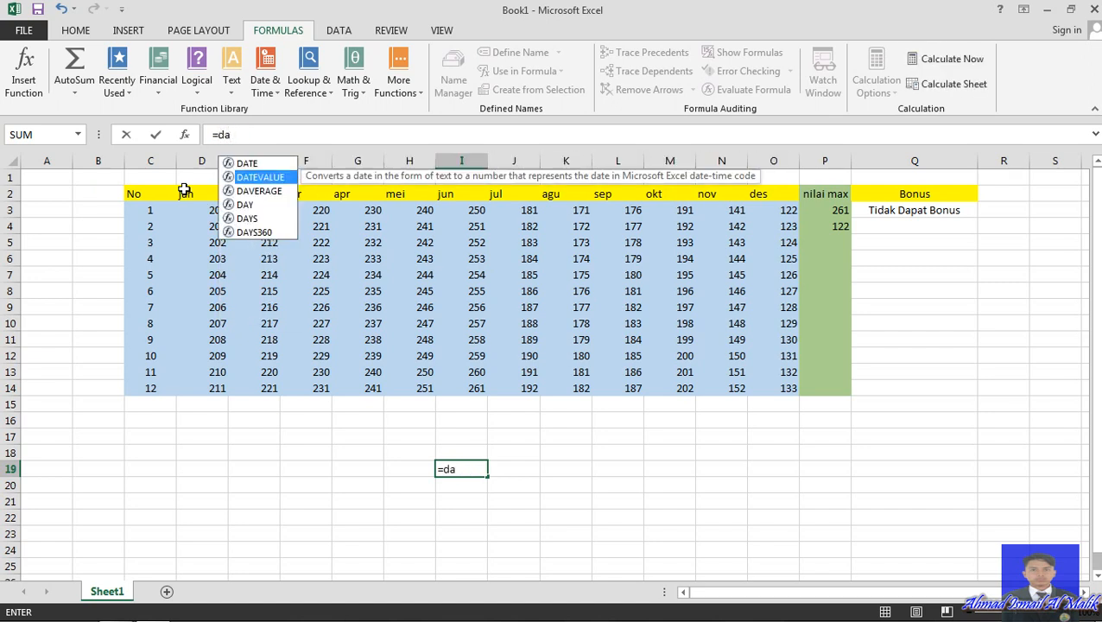
{"action": "key", "text": "BackSpace"}
{"action": "key", "text": "BackSpace"}
{"action": "type", "text": "time"}
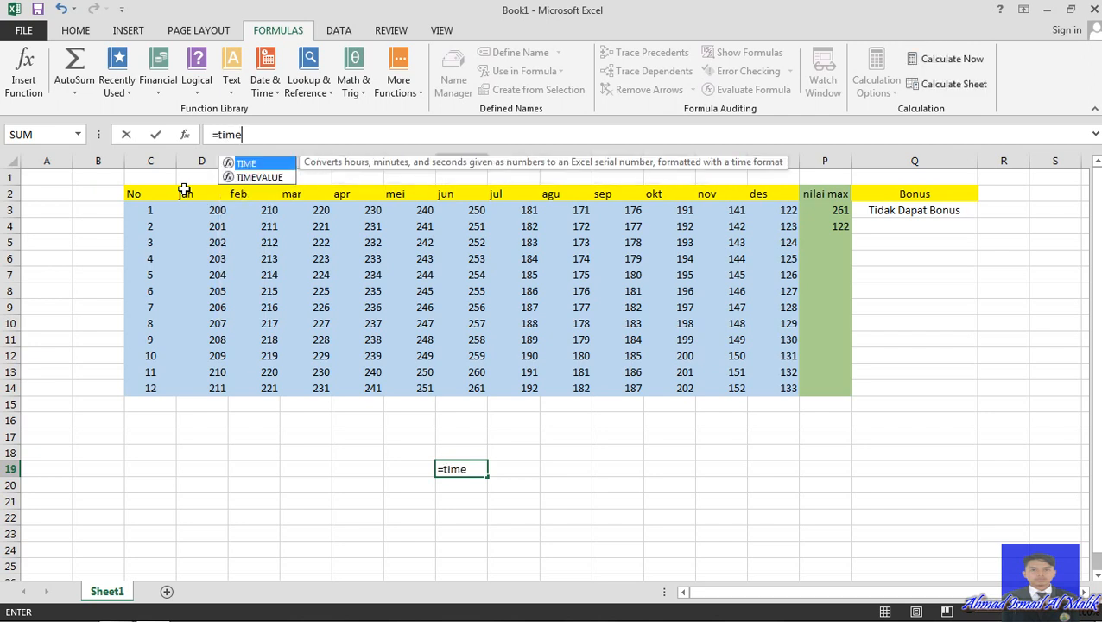
{"action": "key", "text": "Tab"}
{"action": "key", "text": "BackSpace"}
{"action": "key", "text": "BackSpace"}
{"action": "key", "text": "BackSpace"}
{"action": "key", "text": "BackSpace"}
{"action": "key", "text": "BackSpace"}
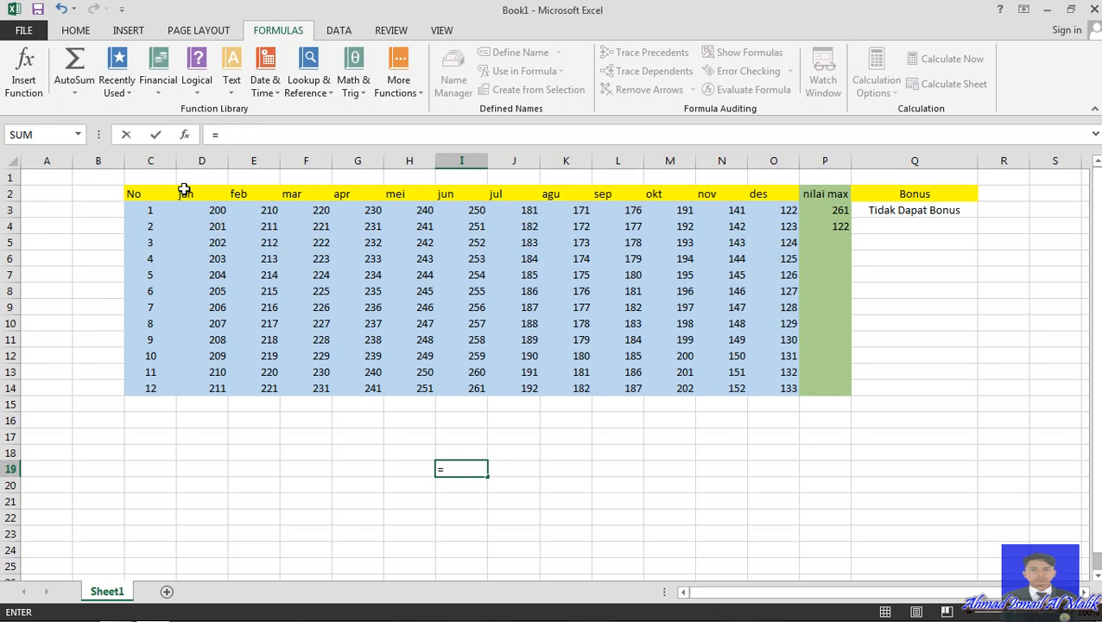
Preview the descriptions of the NOW and TODAY functions in cell I19, clearing each entry
{"action": "type", "text": "now"}
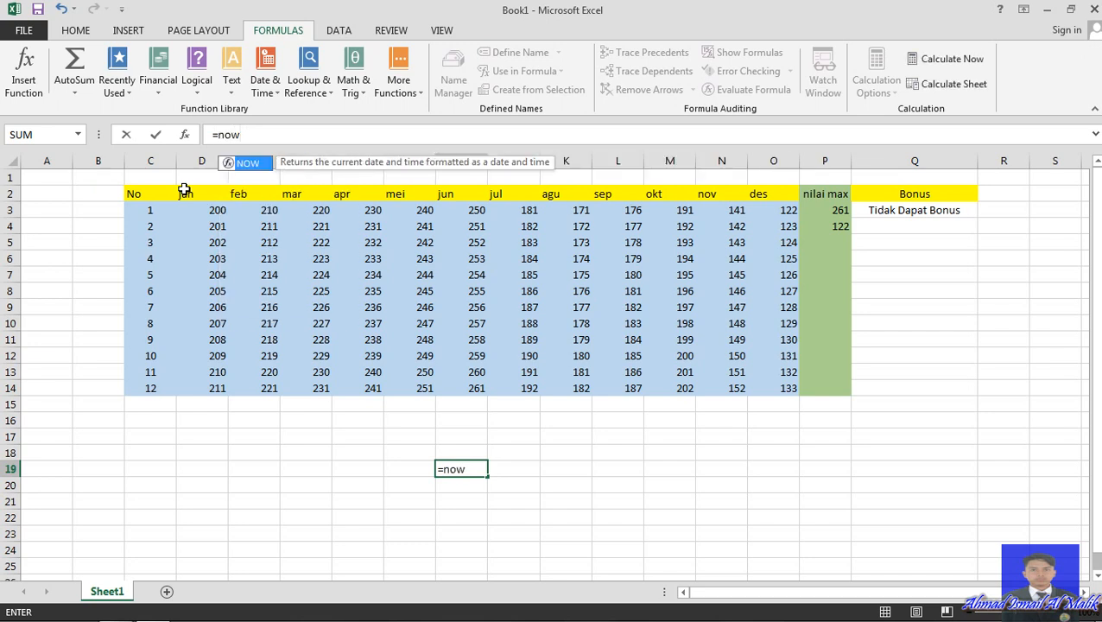
{"action": "key", "text": "BackSpace"}
{"action": "key", "text": "BackSpace"}
{"action": "key", "text": "BackSpace"}
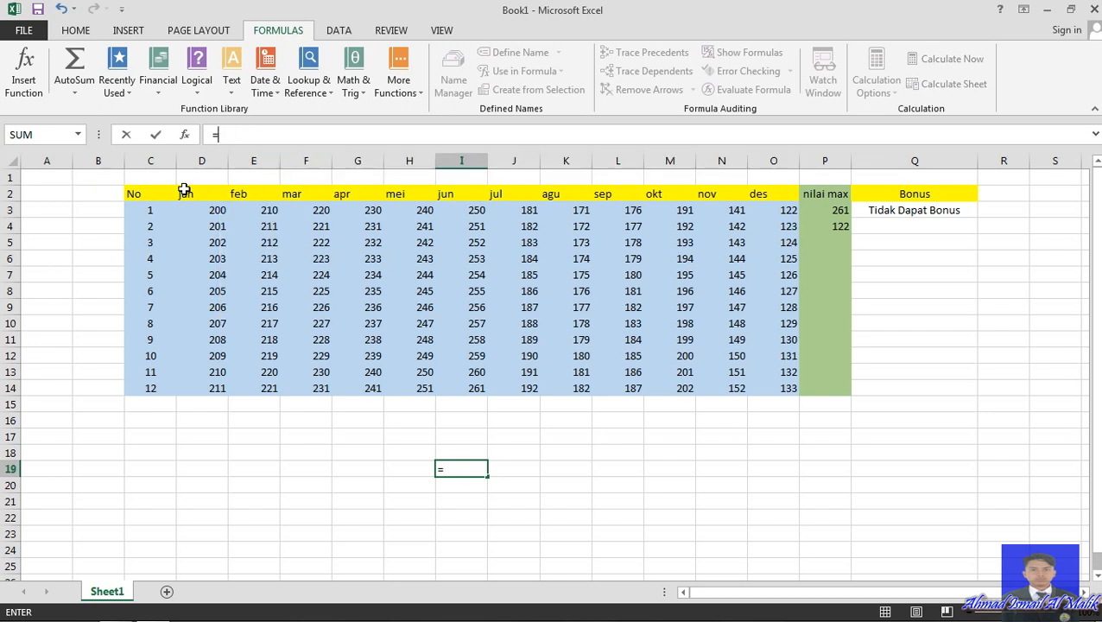
{"action": "type", "text": "tod"}
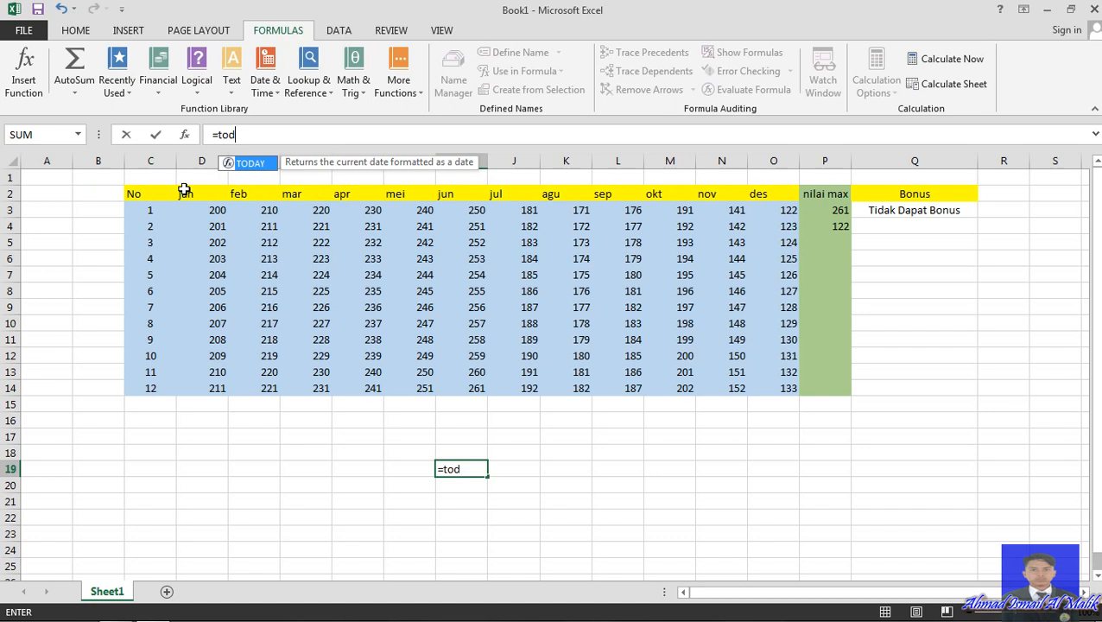
{"action": "key", "text": "BackSpace"}
{"action": "key", "text": "BackSpace"}
{"action": "key", "text": "BackSpace"}
{"action": "key", "text": "BackSpace"}
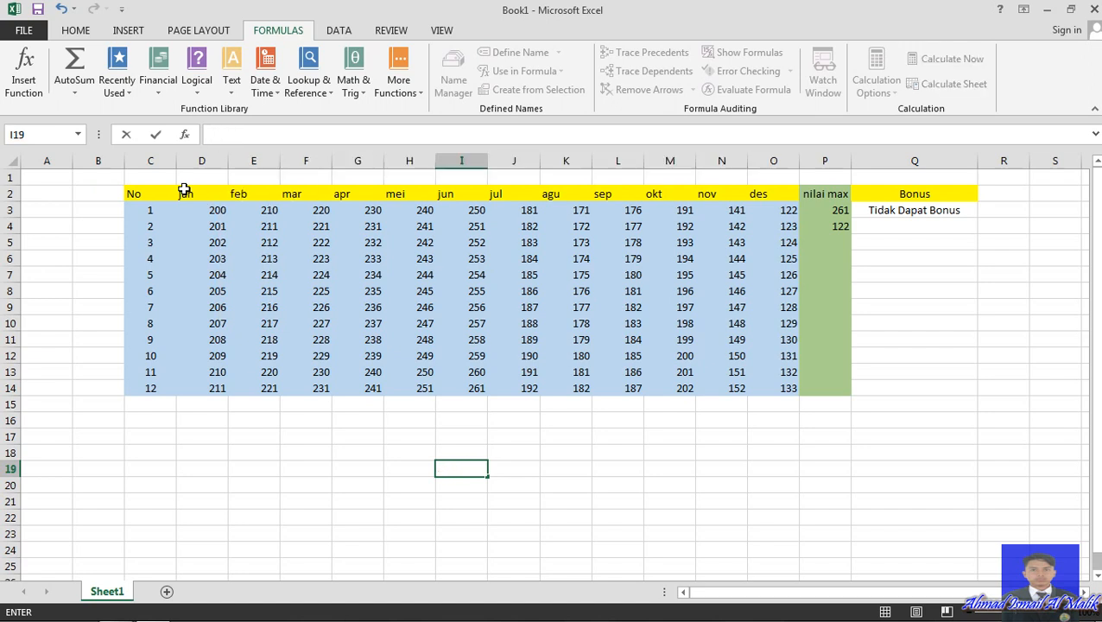
Preview the MAX function among the suggestions for =ma and the MIN function for =min, removing each name
{"action": "type", "text": "=ma"}
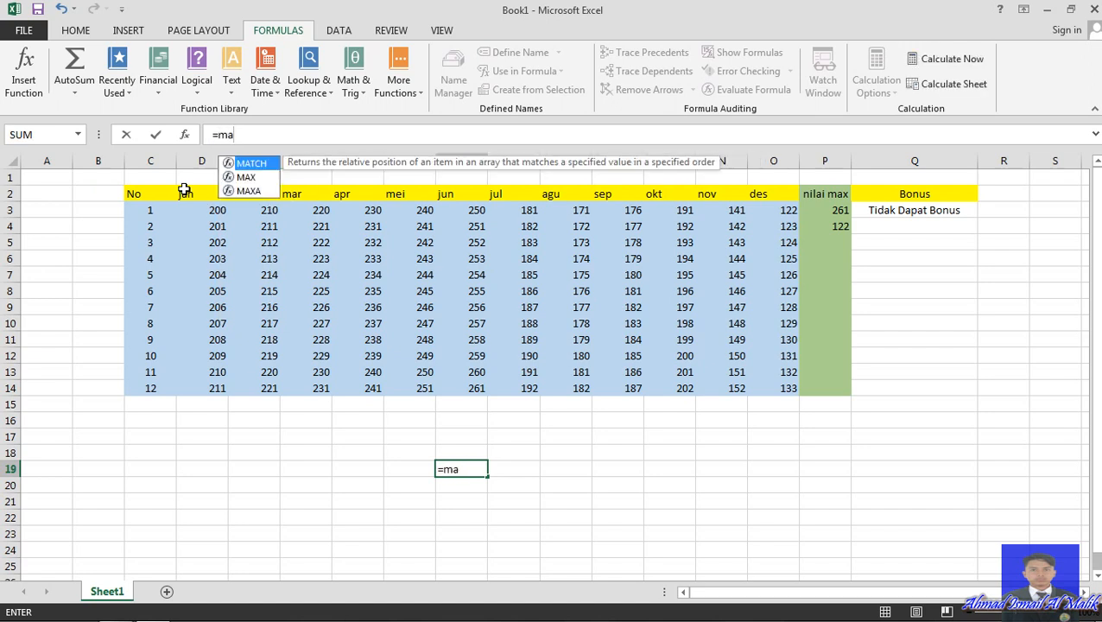
{"action": "key", "text": "Down"}
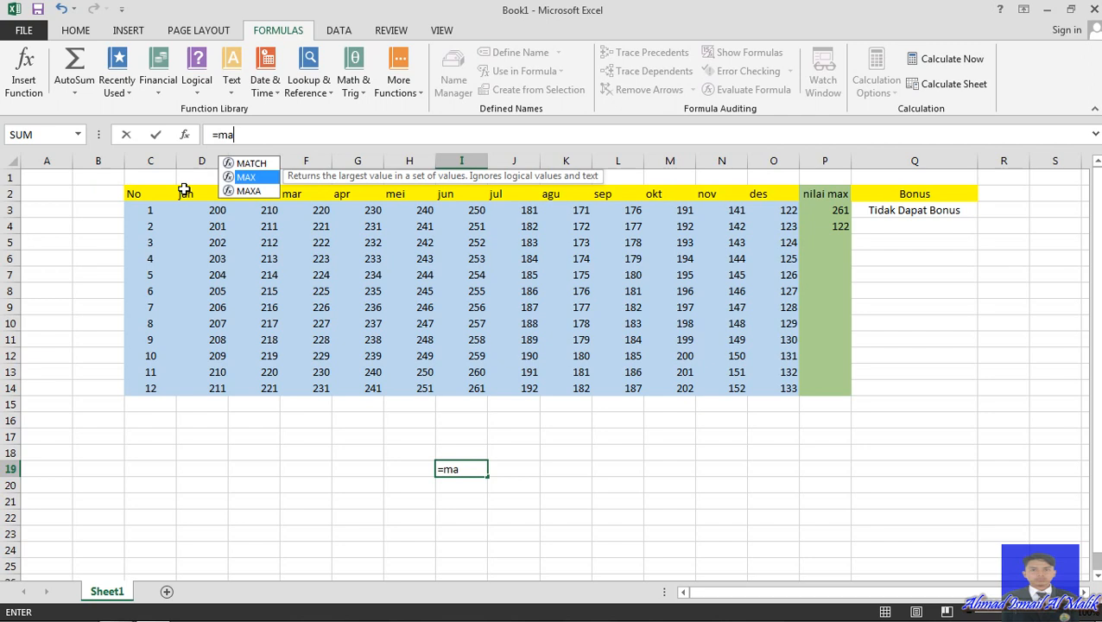
{"action": "key", "text": "BackSpace"}
{"action": "key", "text": "BackSpace"}
{"action": "type", "text": "min"}
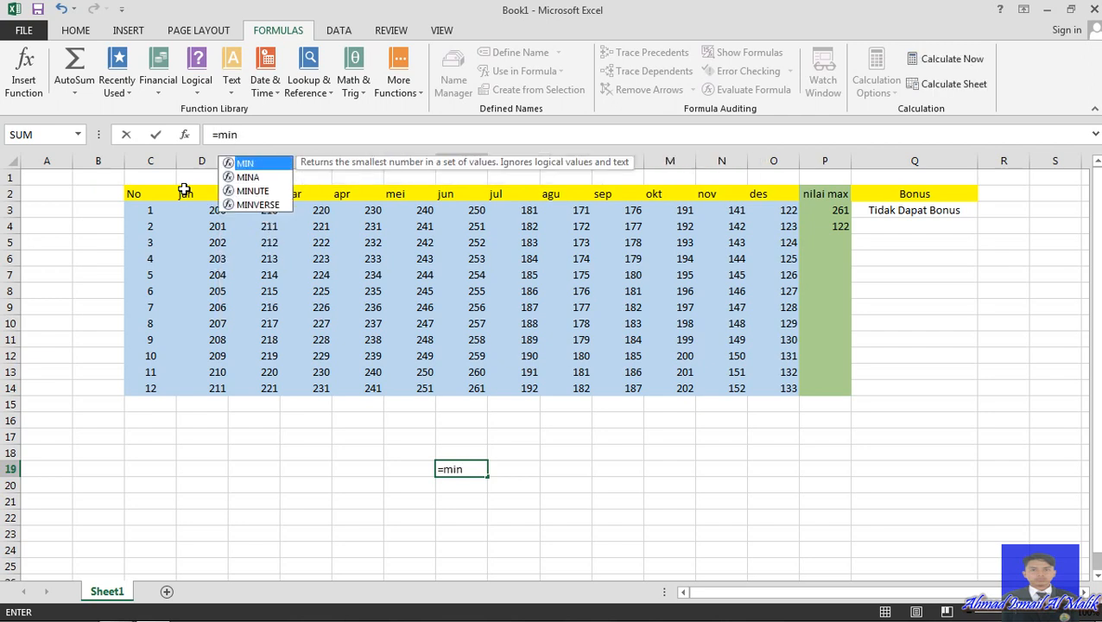
{"action": "key", "text": "BackSpace"}
{"action": "key", "text": "BackSpace"}
{"action": "key", "text": "BackSpace"}
Bring up the MAX and MIN descriptions again in cell I19, leaving only the equals sign
{"action": "type", "text": "max"}
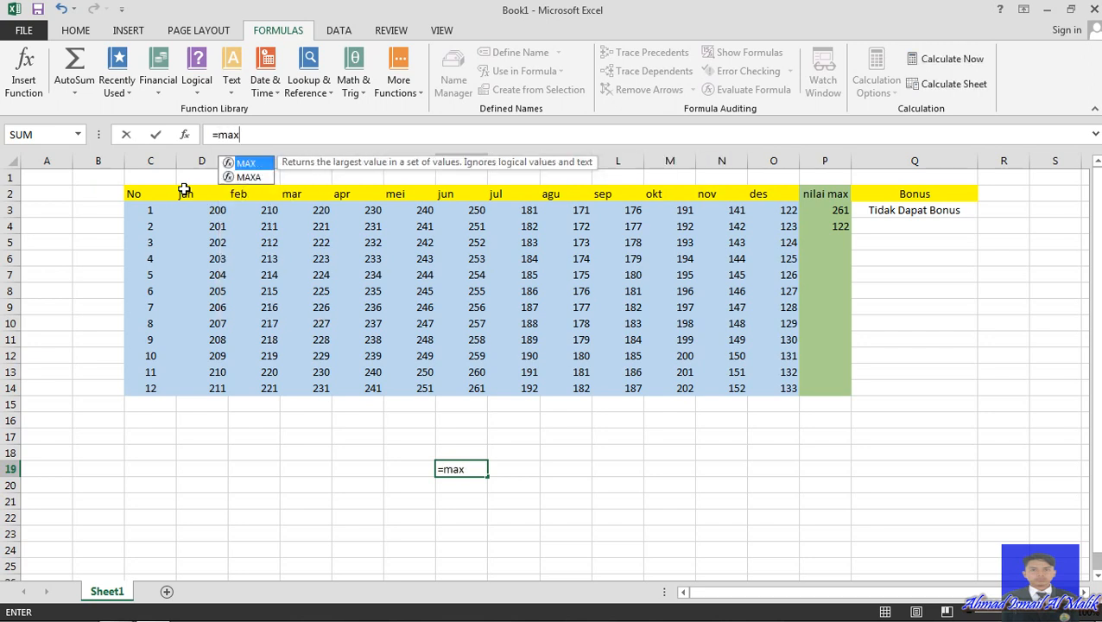
{"action": "key", "text": "BackSpace"}
{"action": "key", "text": "BackSpace"}
{"action": "key", "text": "BackSpace"}
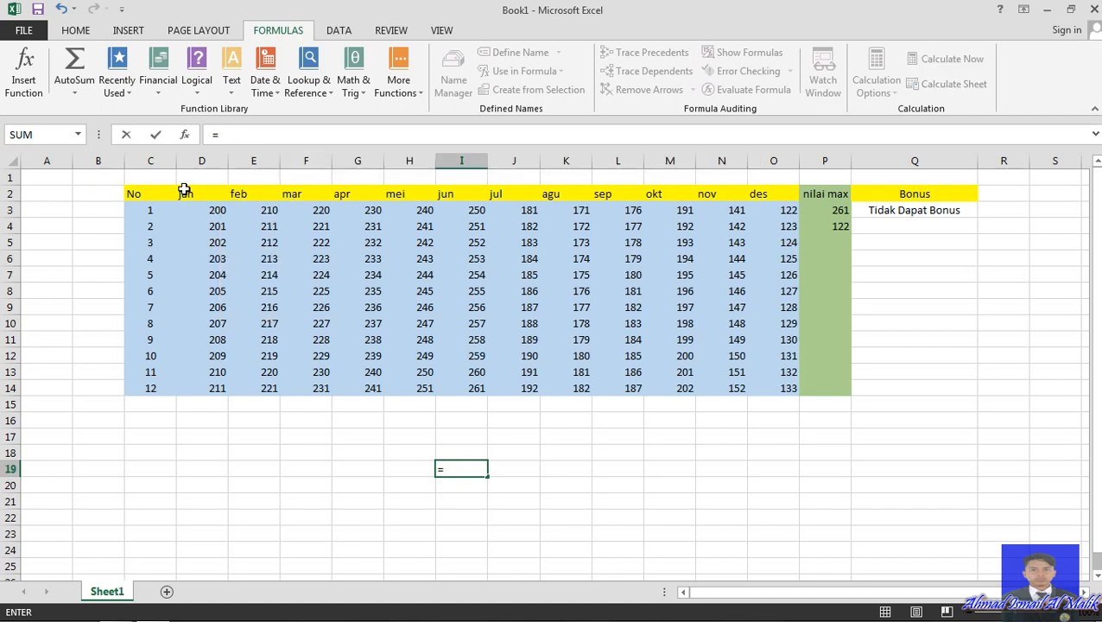
{"action": "type", "text": "min"}
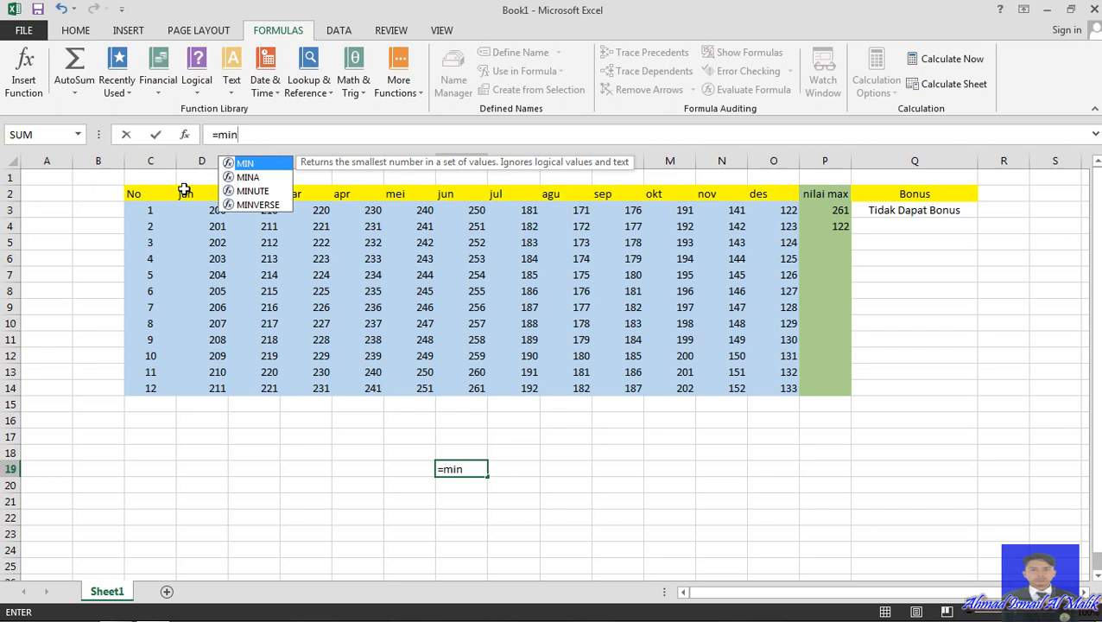
{"action": "key", "text": "BackSpace"}
{"action": "key", "text": "BackSpace"}
{"action": "key", "text": "BackSpace"}
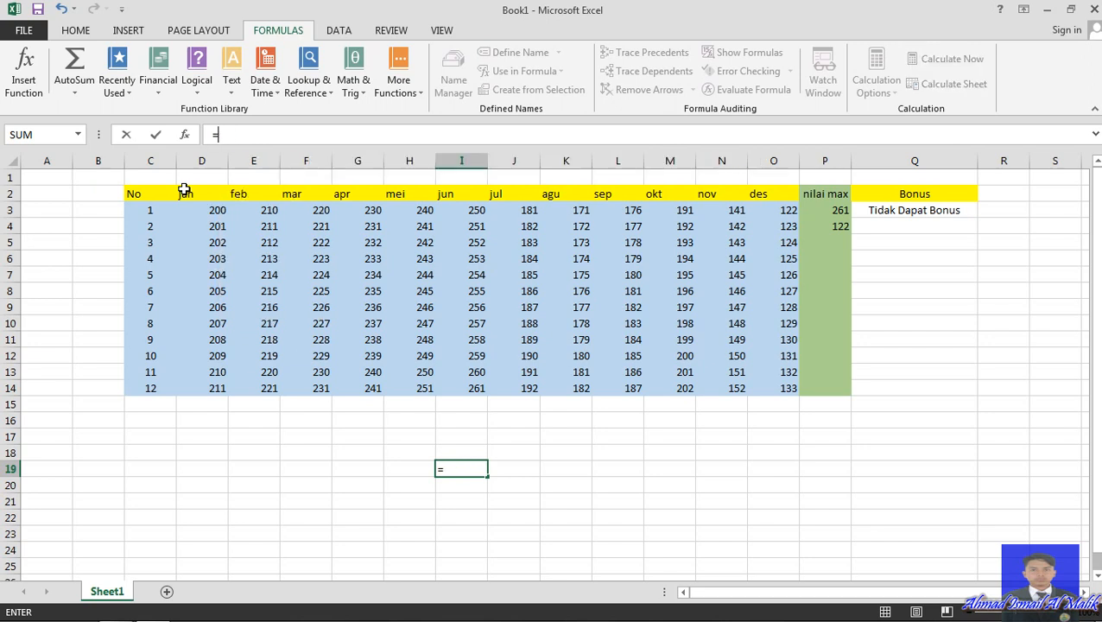
Preview the AVERAGE function among the suggestions for =ave in cell I19, clearing the letters back to the equals sign
{"action": "type", "text": "a"}
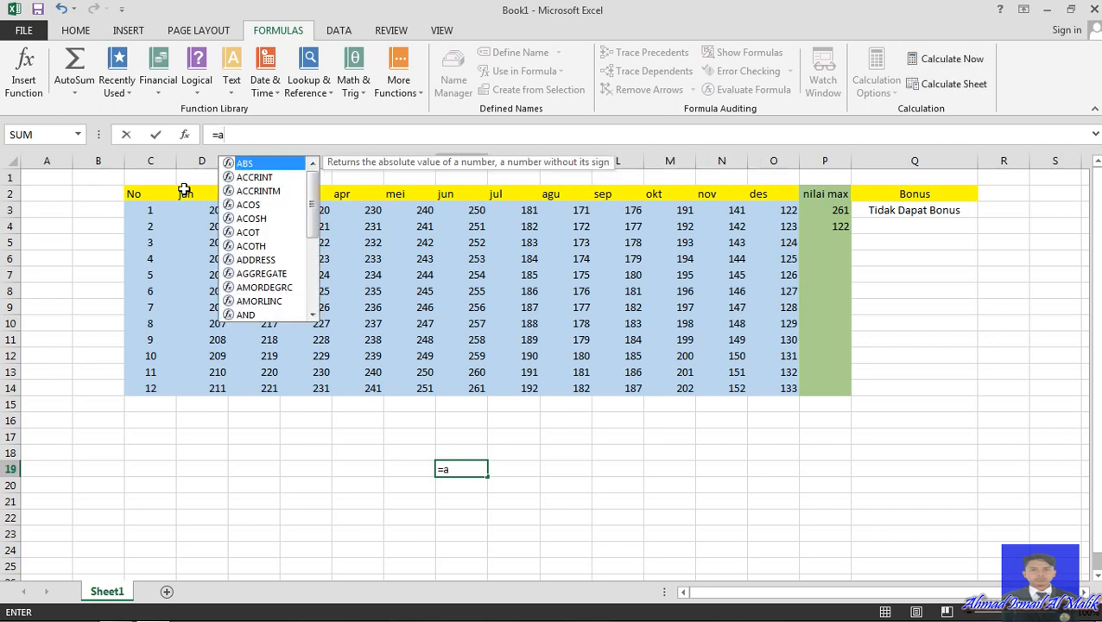
{"action": "type", "text": "vr"}
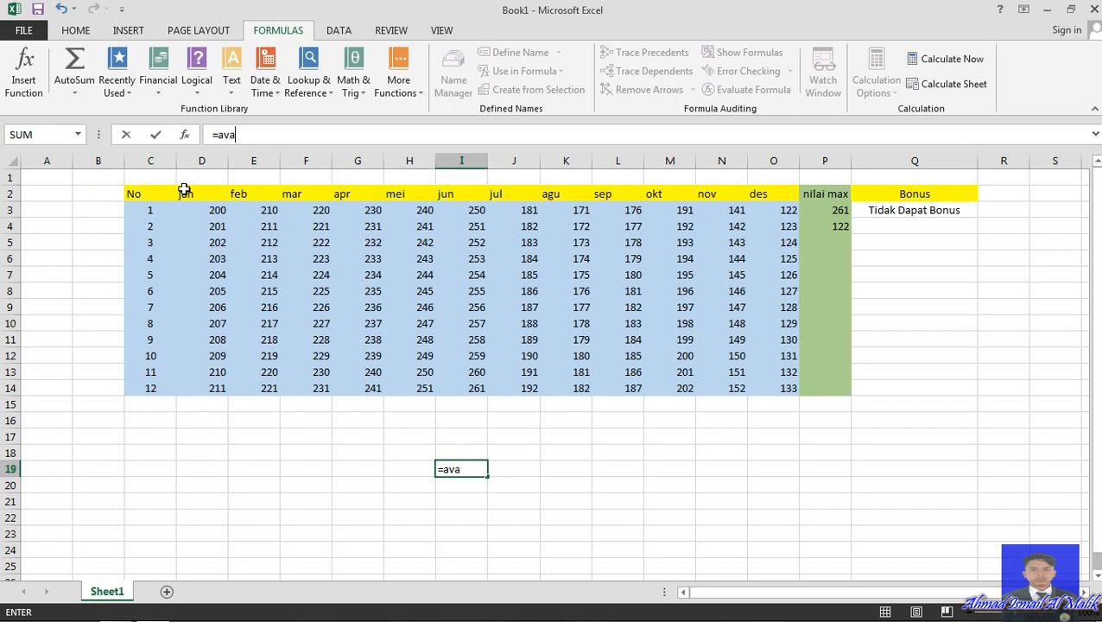
{"action": "key", "text": "BackSpace"}
{"action": "type", "text": "e"}
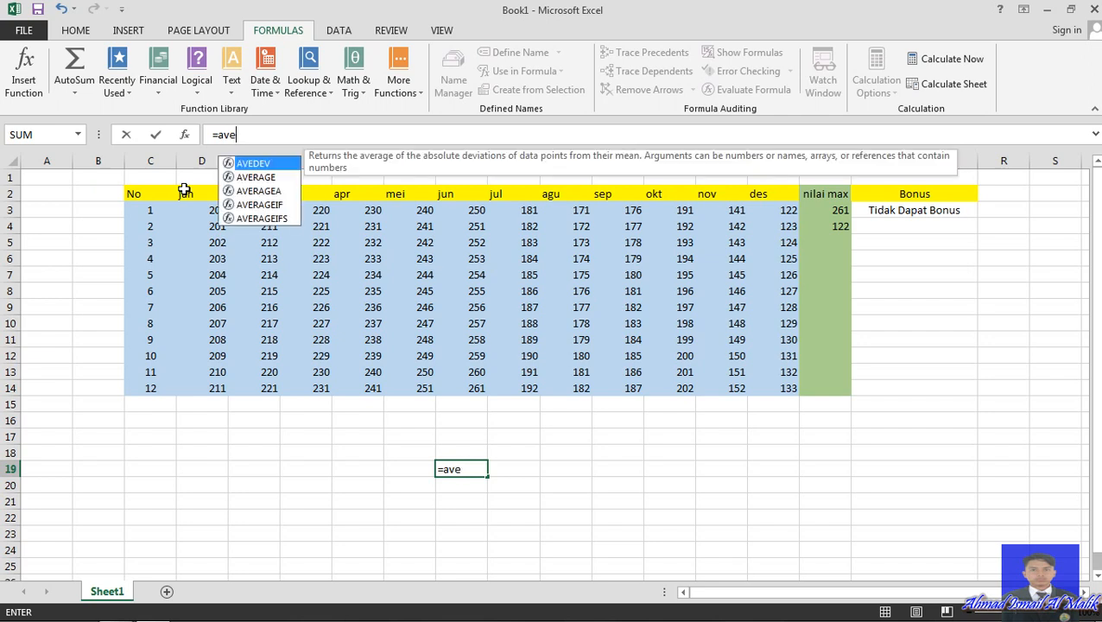
{"action": "key", "text": "Down"}
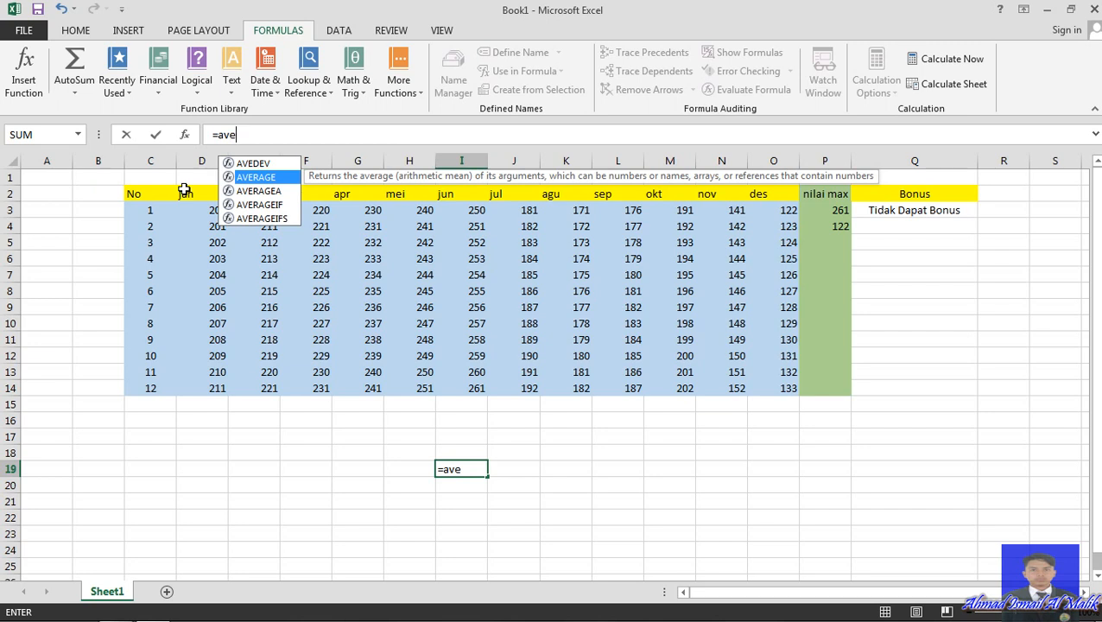
{"action": "key", "text": "Up"}
{"action": "key", "text": "BackSpace"}
{"action": "key", "text": "BackSpace"}
{"action": "key", "text": "BackSpace"}
Preview the COUNT function's description for =coun in cell I19, removing most of the name
{"action": "type", "text": "coun"}
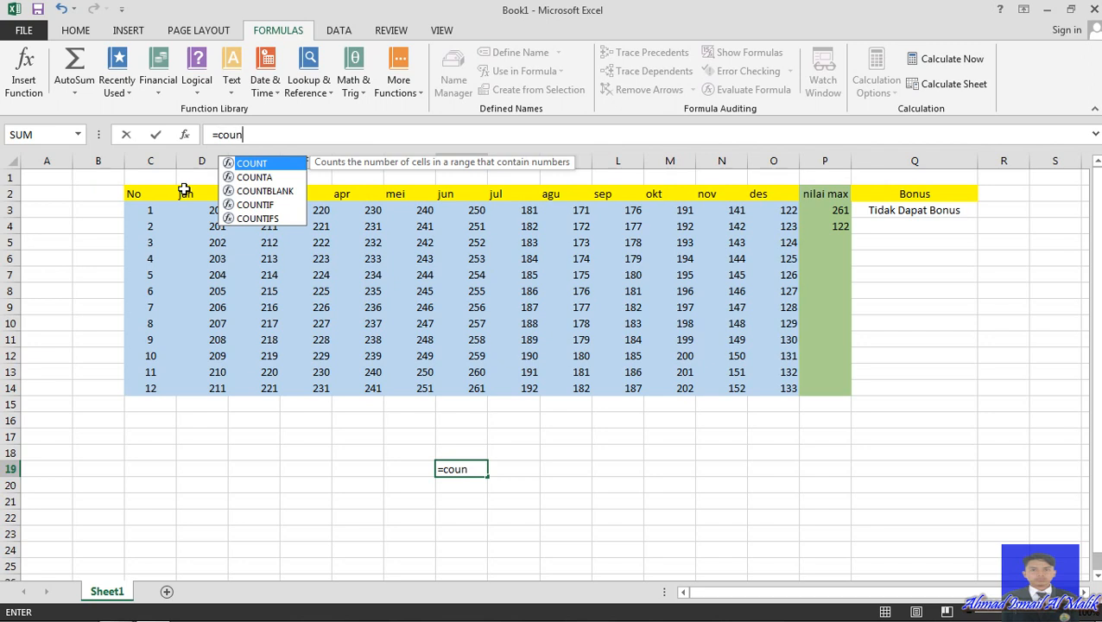
{"action": "key", "text": "BackSpace"}
{"action": "key", "text": "BackSpace"}
{"action": "key", "text": "BackSpace"}
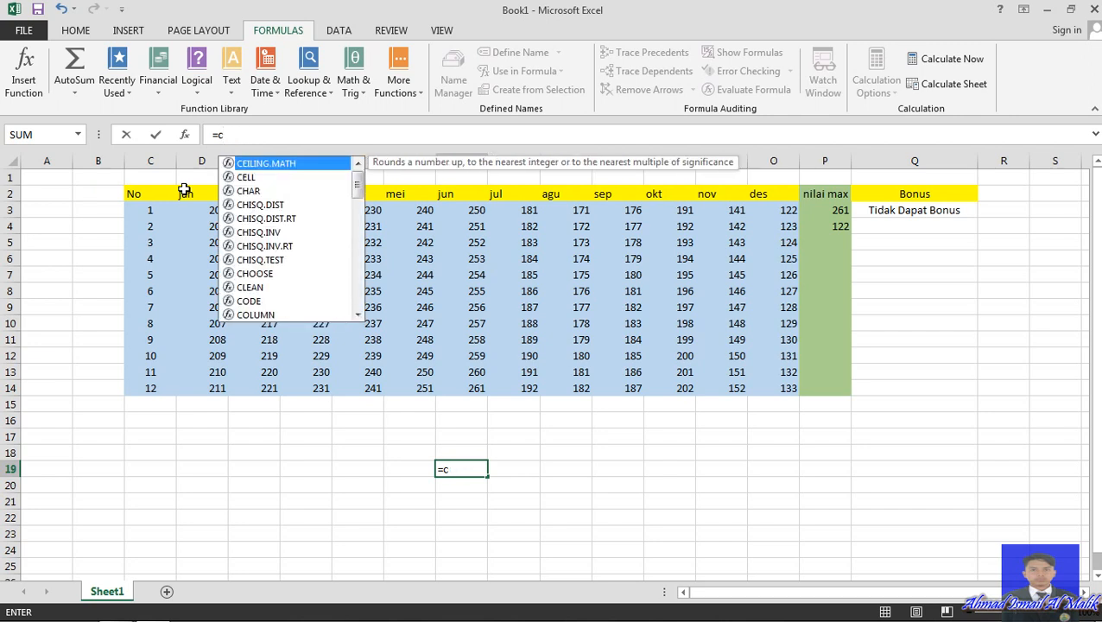
{"action": "type", "text": "un"}
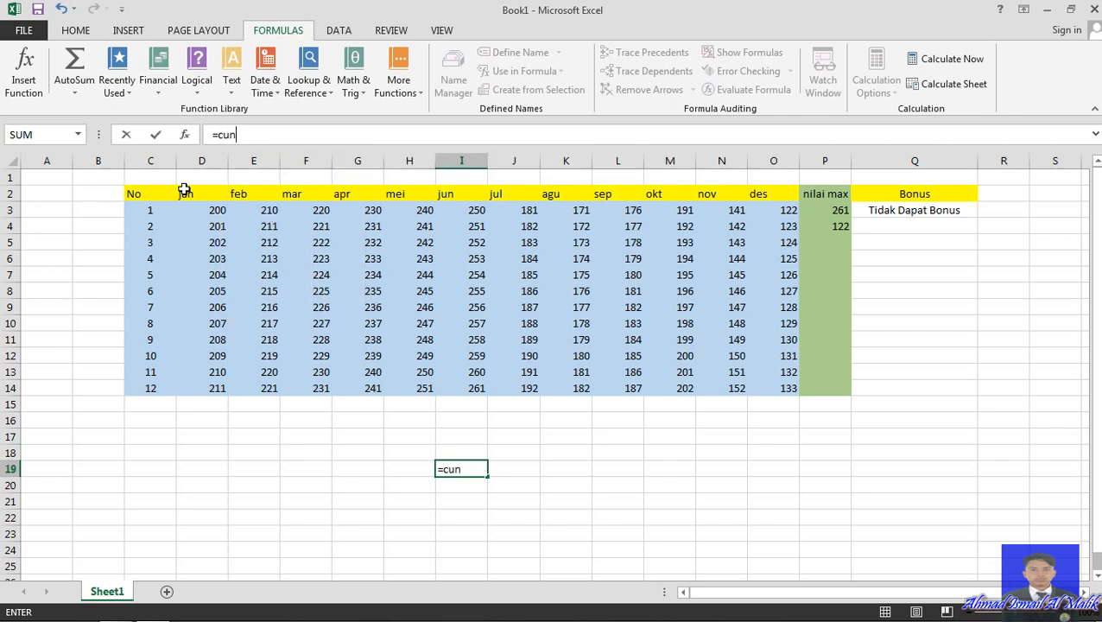
{"action": "key", "text": "BackSpace"}
{"action": "key", "text": "BackSpace"}
Preview the COUNTIF function among the suggestions for =coun, clearing the name from cell I19 but keeping the equals sign
{"action": "type", "text": "oun"}
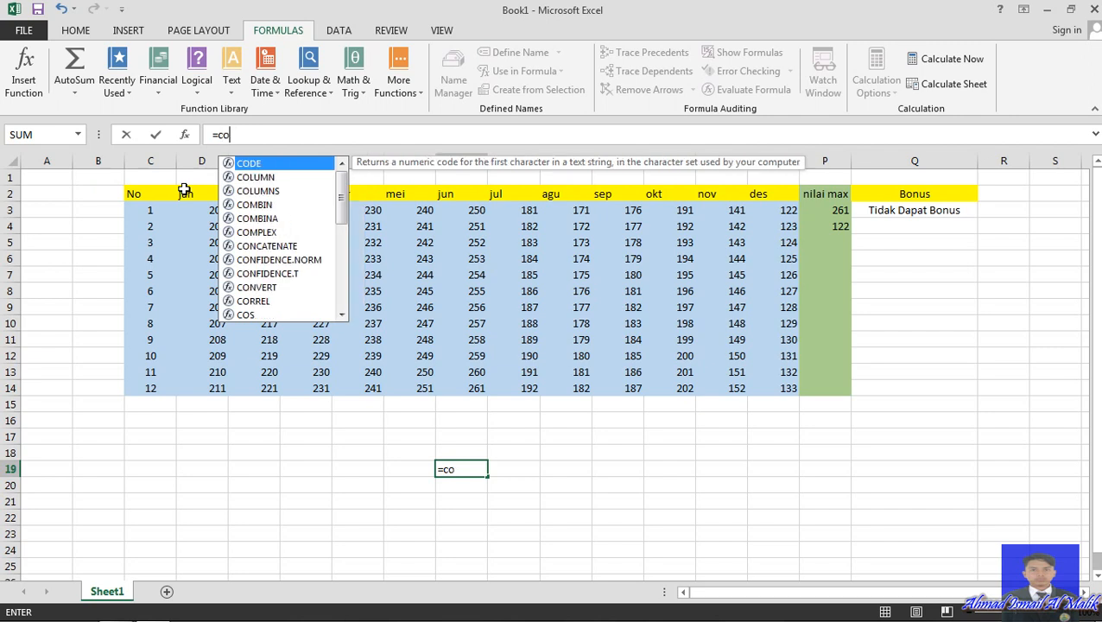
{"action": "key", "text": "Down"}
{"action": "key", "text": "Down"}
{"action": "key", "text": "Down"}
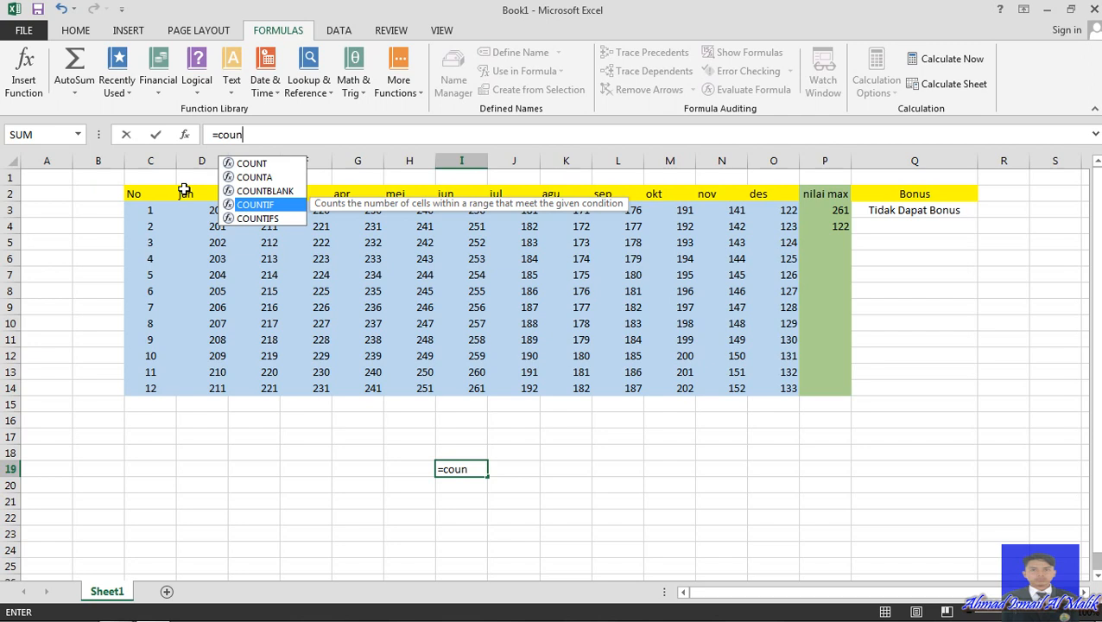
{"action": "key", "text": "Right"}
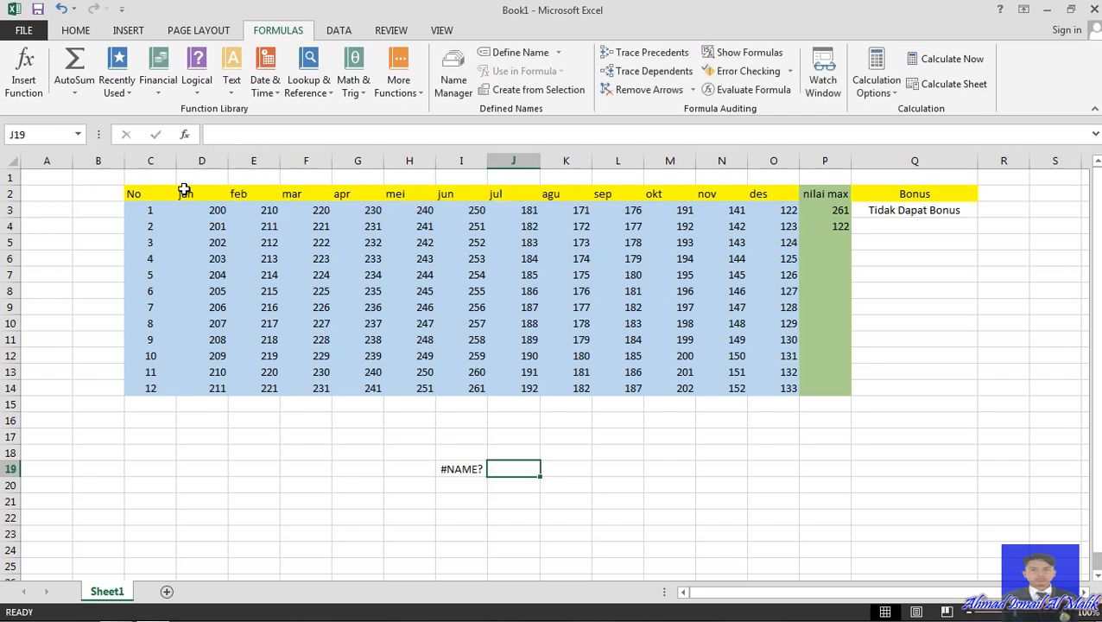
{"action": "key", "text": "Left"}
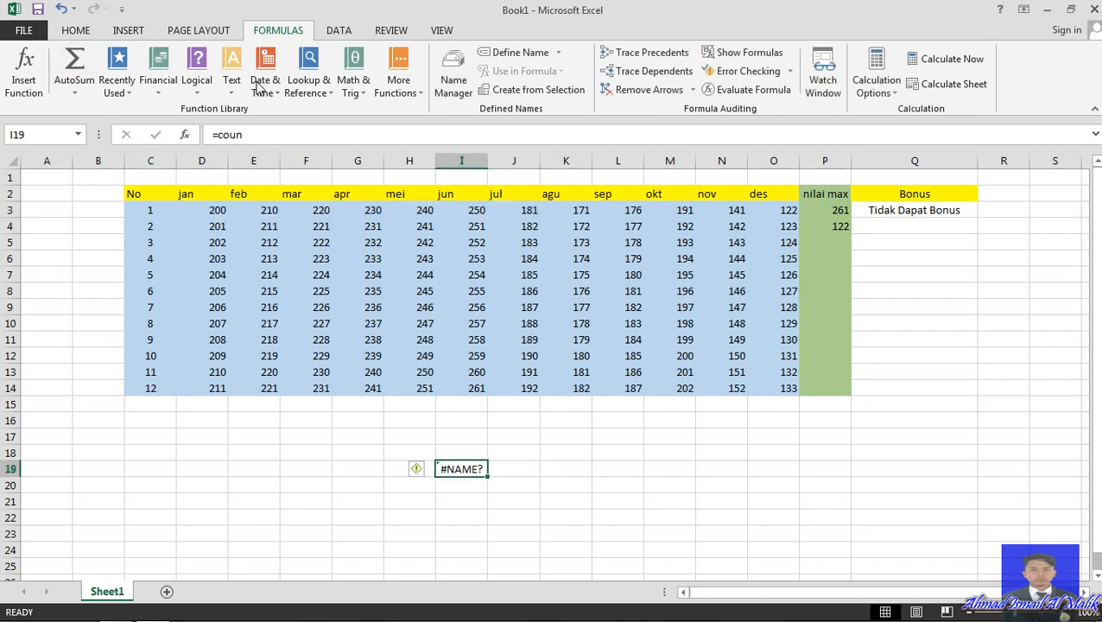
{"action": "left_click", "coordinate": [250, 126]}
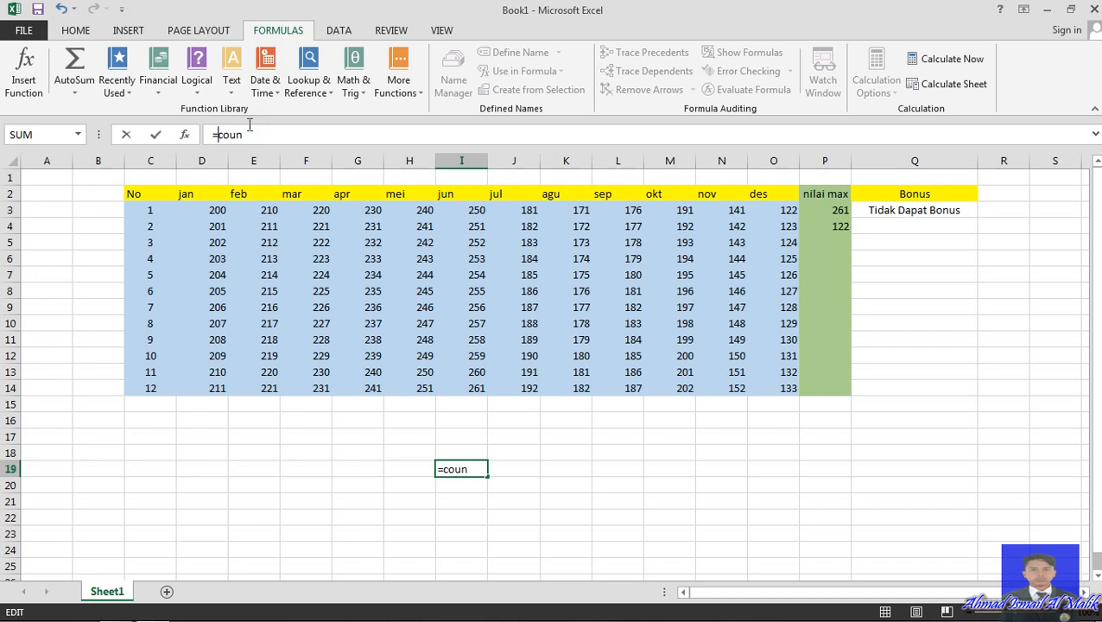
{"action": "key", "text": "BackSpace"}
{"action": "key", "text": "BackSpace"}
{"action": "key", "text": "BackSpace"}
{"action": "key", "text": "BackSpace"}
Preview the SUM function's description for =sum in cell I19, removing the name
{"action": "type", "text": "su"}
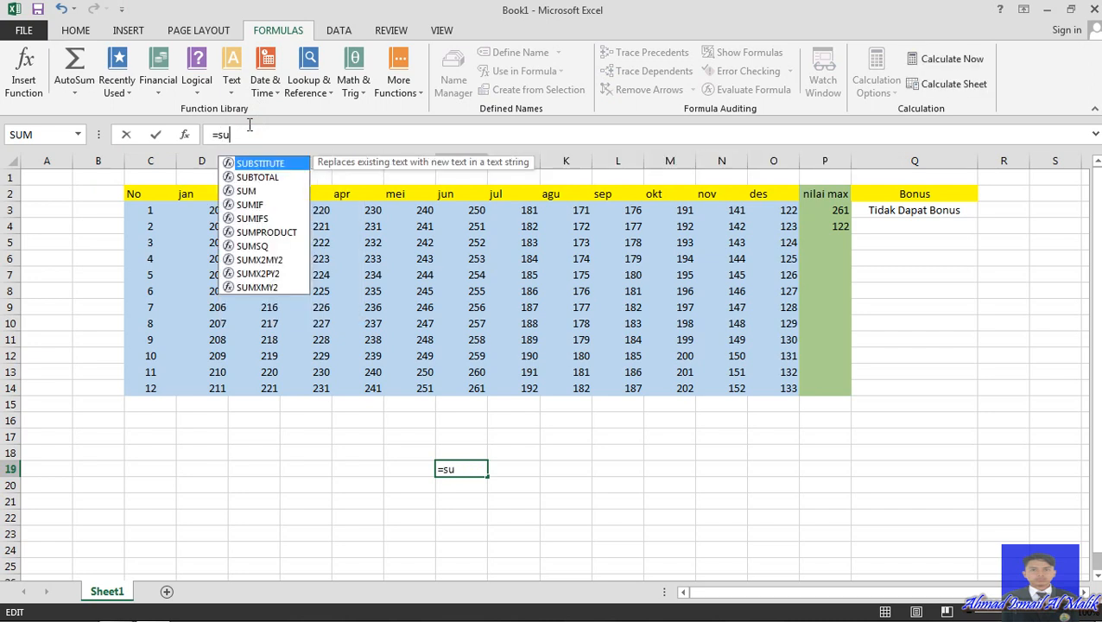
{"action": "type", "text": "m"}
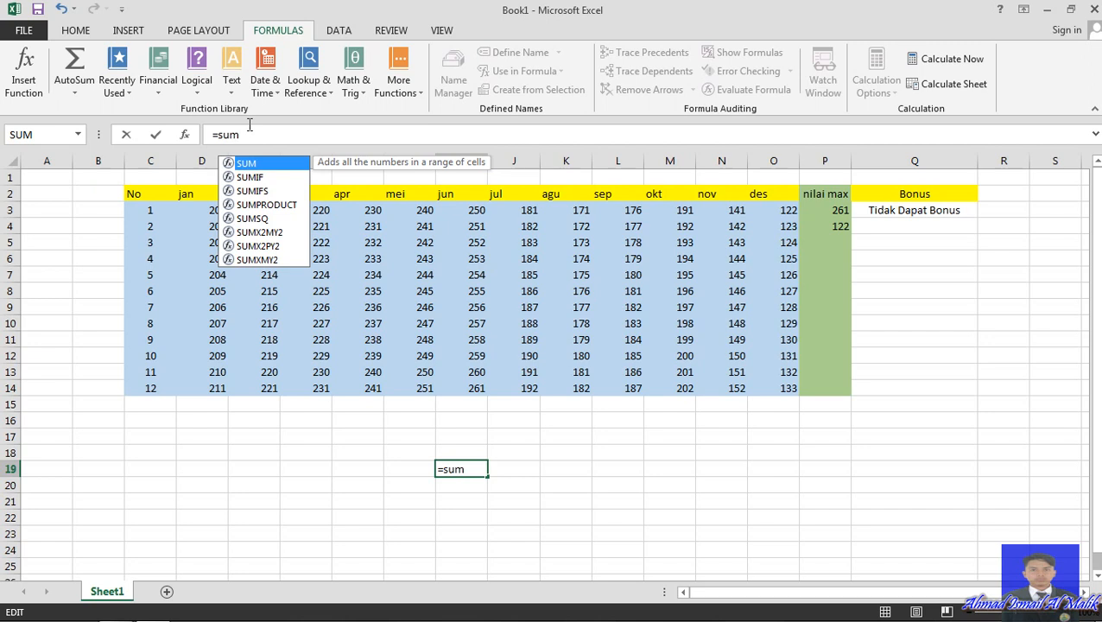
{"action": "key", "text": "BackSpace"}
{"action": "key", "text": "BackSpace"}
{"action": "key", "text": "BackSpace"}
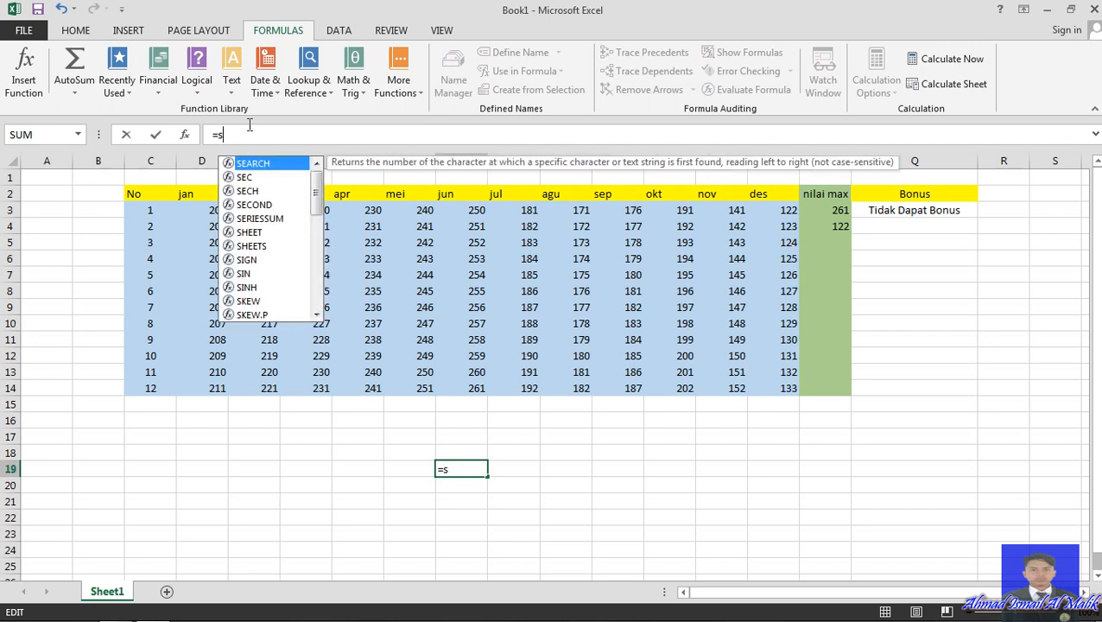
Check the function suggestions for =logi in cell I19, leaving only the equals sign
{"action": "type", "text": "logi"}
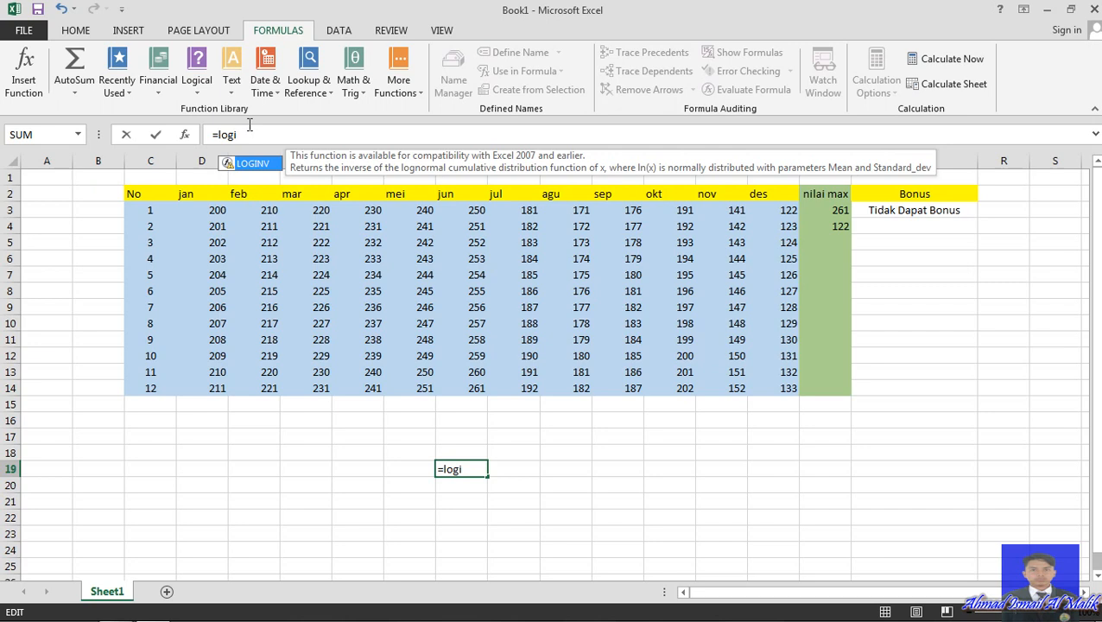
{"action": "key", "text": "BackSpace"}
{"action": "key", "text": "BackSpace"}
{"action": "key", "text": "BackSpace"}
{"action": "key", "text": "BackSpace"}
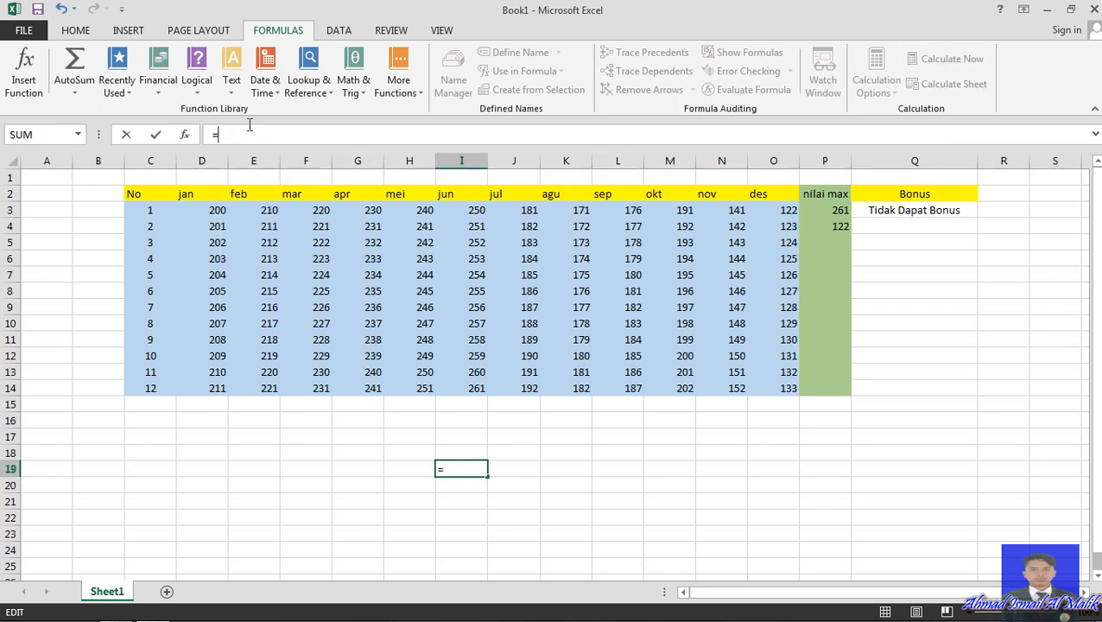
Preview the AND function's description for =and, emptying cell I19 completely
{"action": "type", "text": "and"}
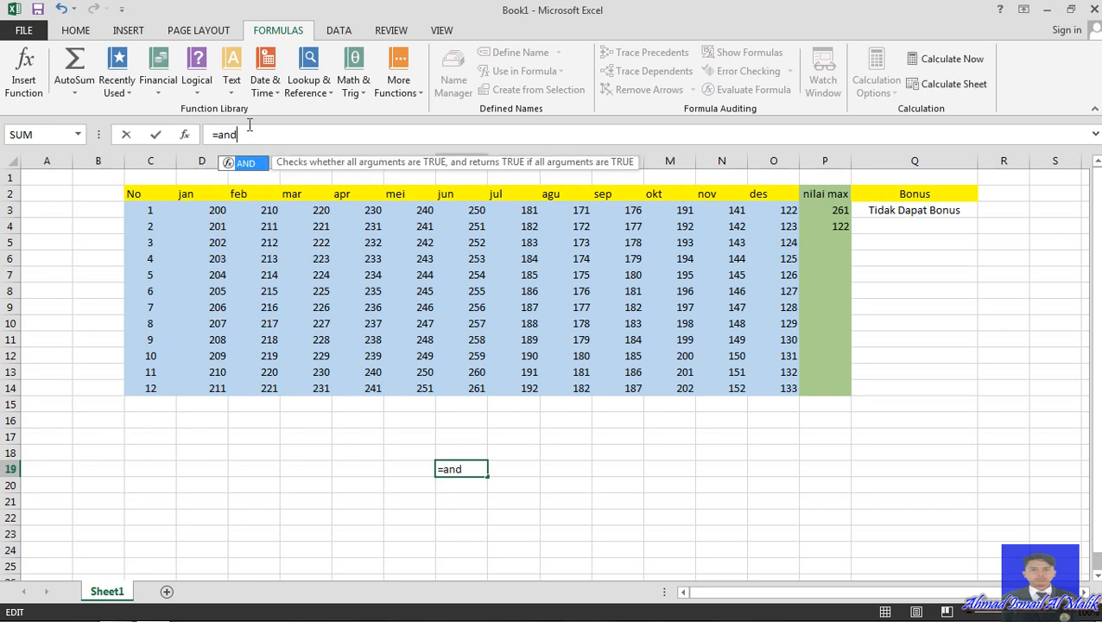
{"action": "key", "text": "BackSpace"}
{"action": "key", "text": "BackSpace"}
{"action": "key", "text": "BackSpace"}
{"action": "key", "text": "BackSpace"}
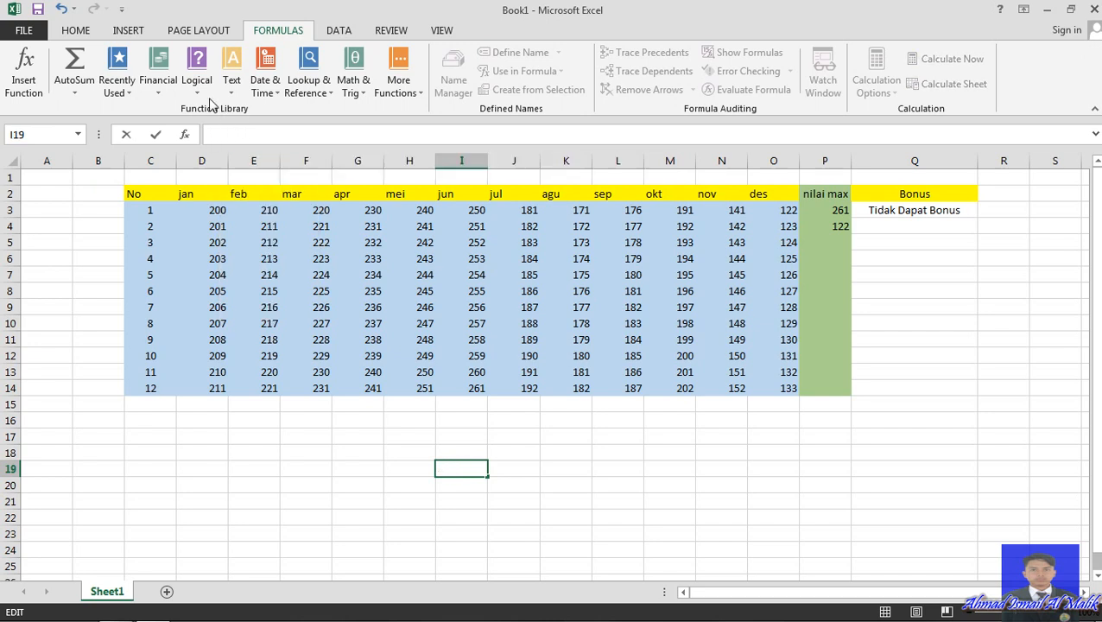
Look through the Logical functions, including the XOR description, and the Math & Trig function list without inserting anything
{"action": "left_click", "coordinate": [196, 90]}
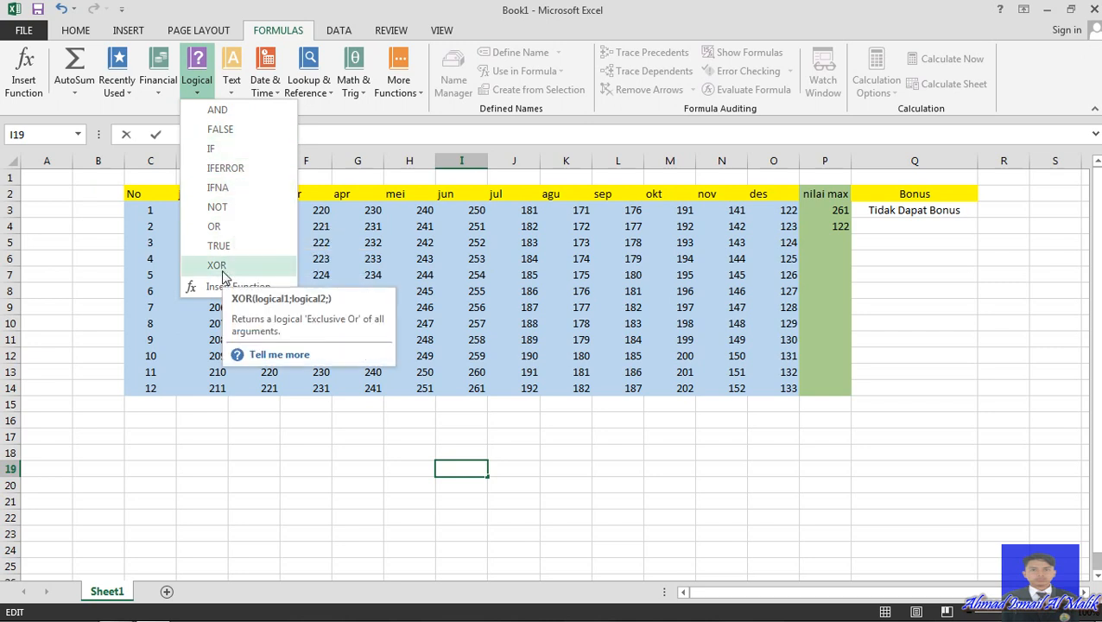
{"action": "left_click", "coordinate": [365, 96]}
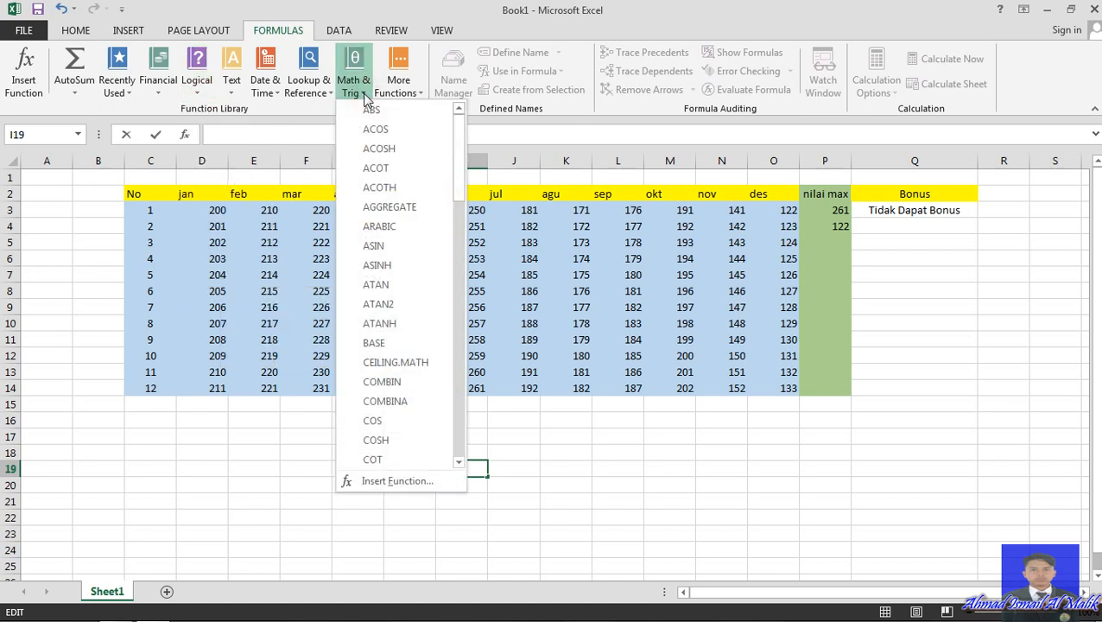
{"action": "left_click", "coordinate": [459, 153]}
{"action": "left_click_drag", "start_coordinate": [459, 153], "coordinate": [455, 110]}
{"action": "left_click", "coordinate": [876, 312]}
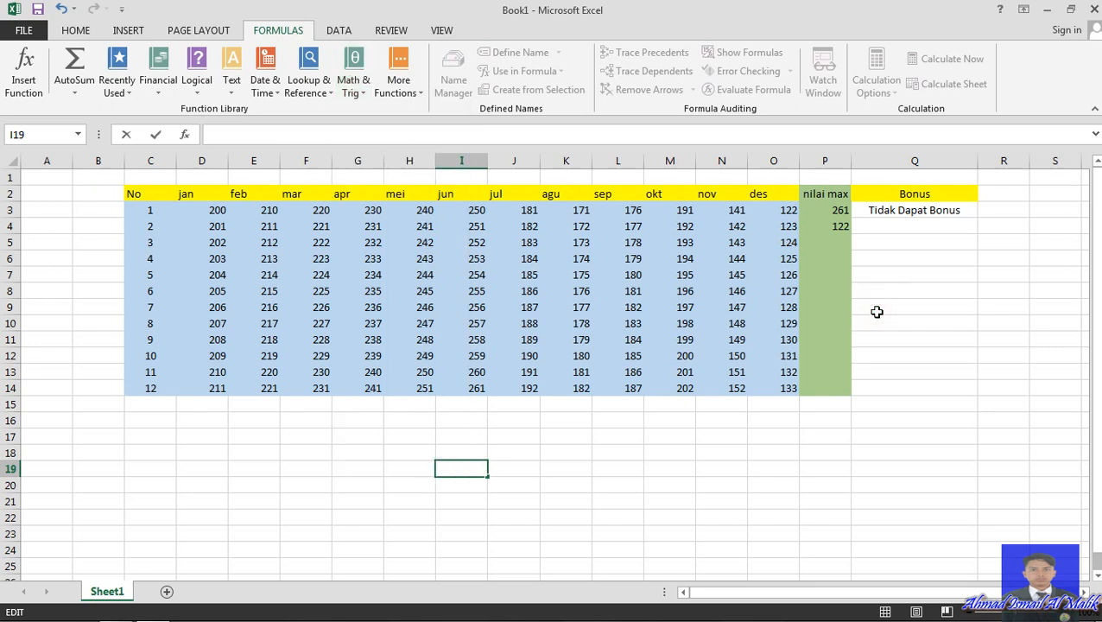